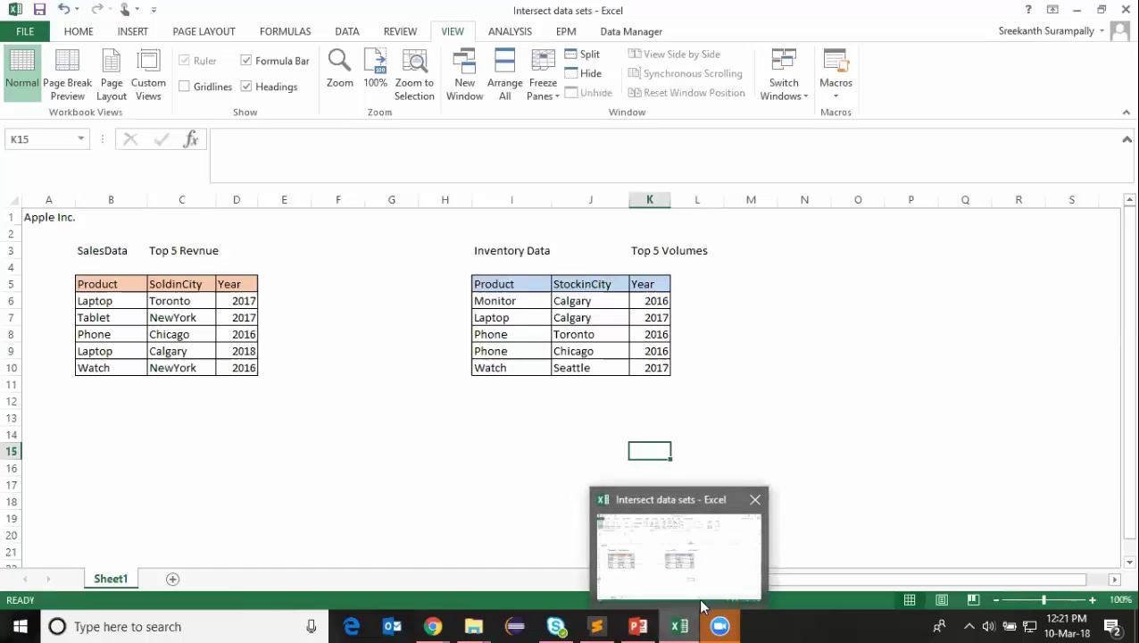
Switch to SAP Web IDE for SAP HANA in Chrome and open cds_newnodes.hdbcds from the HXE src folder
click(684, 624)
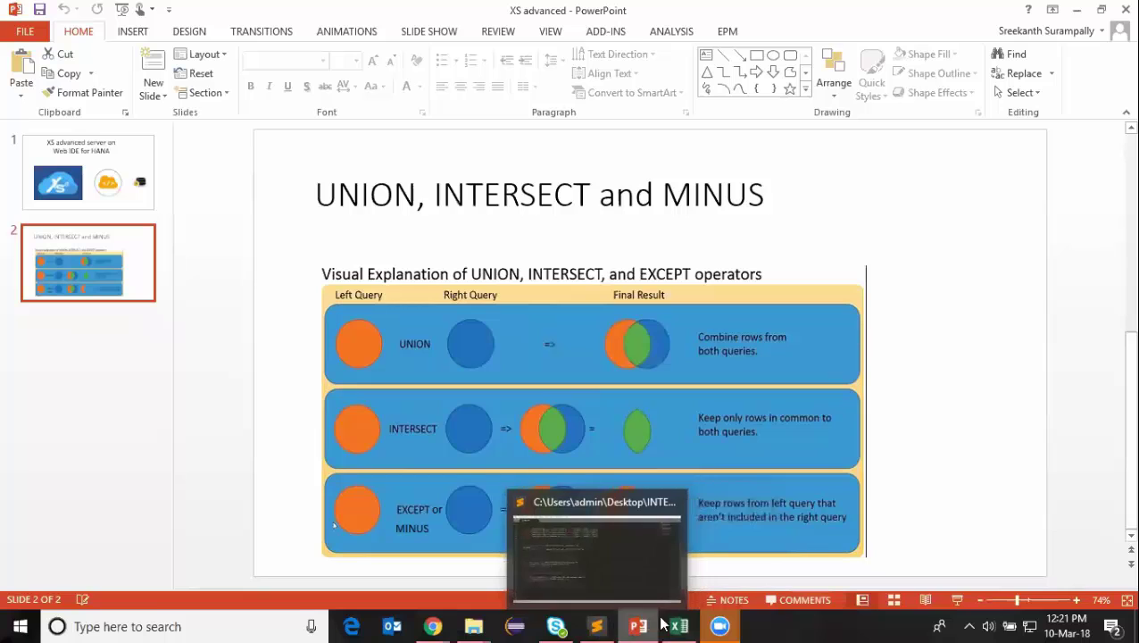
mouse_move(443, 626)
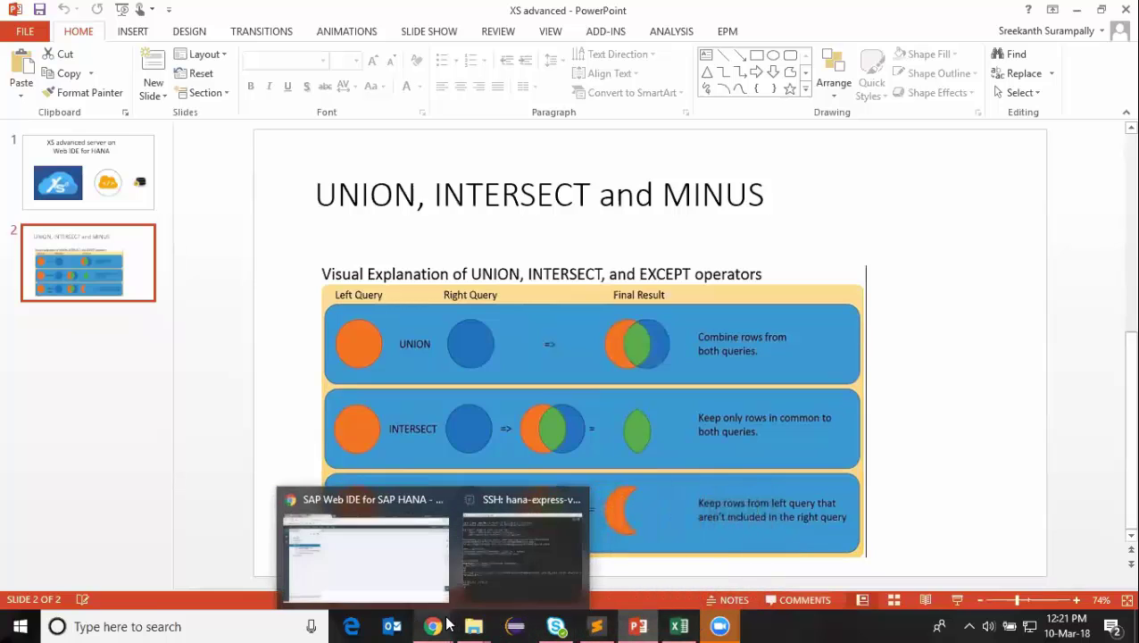
click(383, 548)
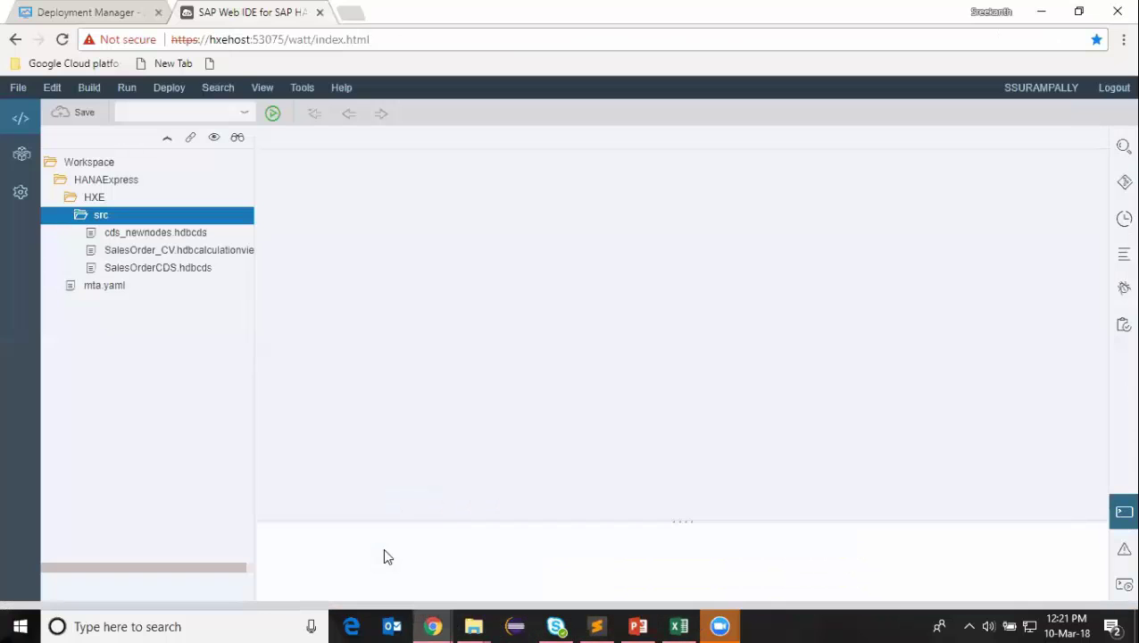
click(174, 236)
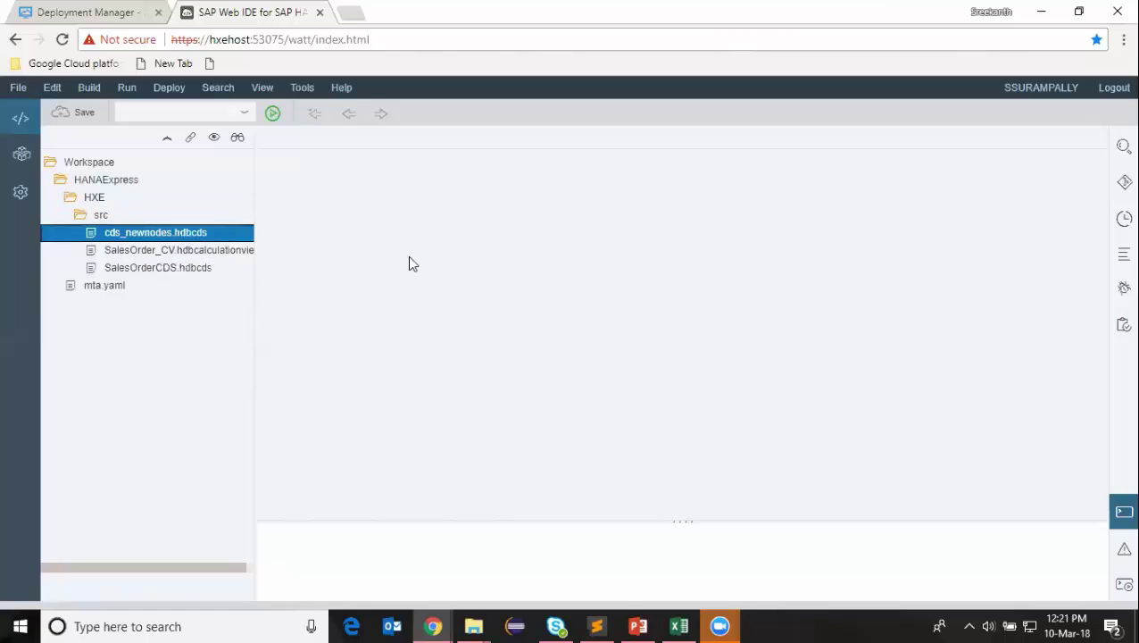
double_click(150, 234)
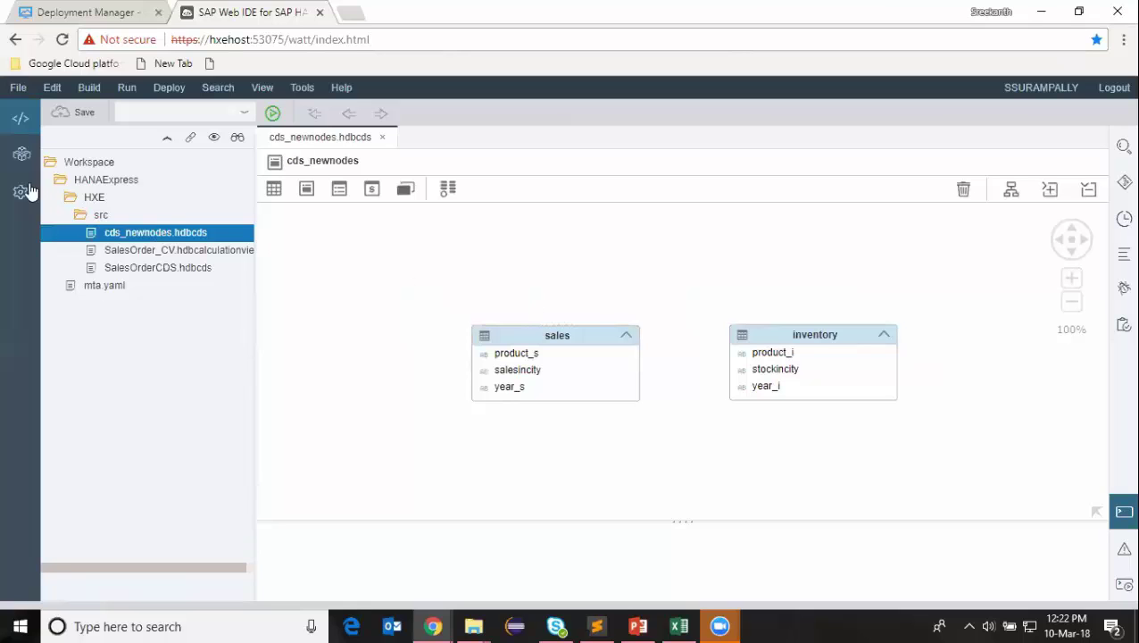
Open a SQL console connected to the HDB database in the Database Explorer
click(21, 153)
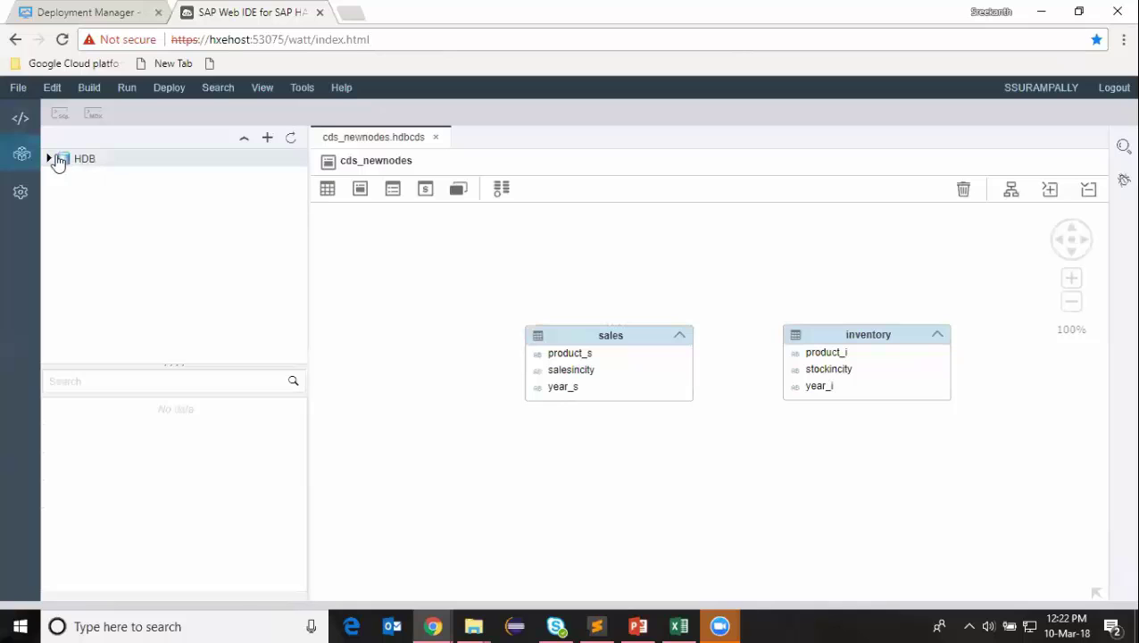
click(75, 161)
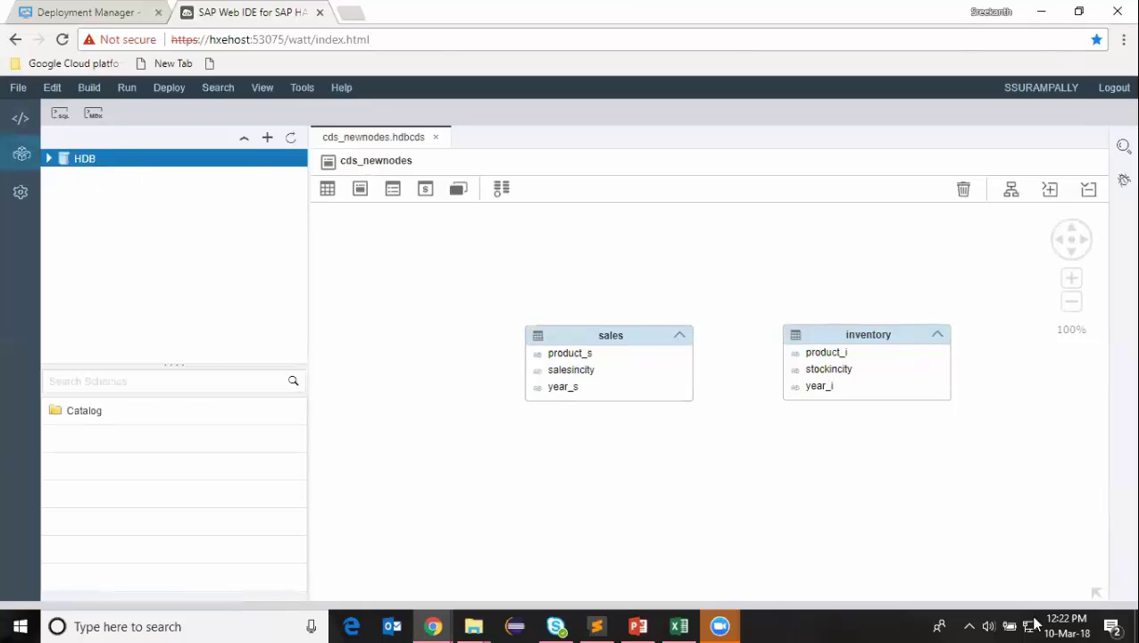
click(59, 117)
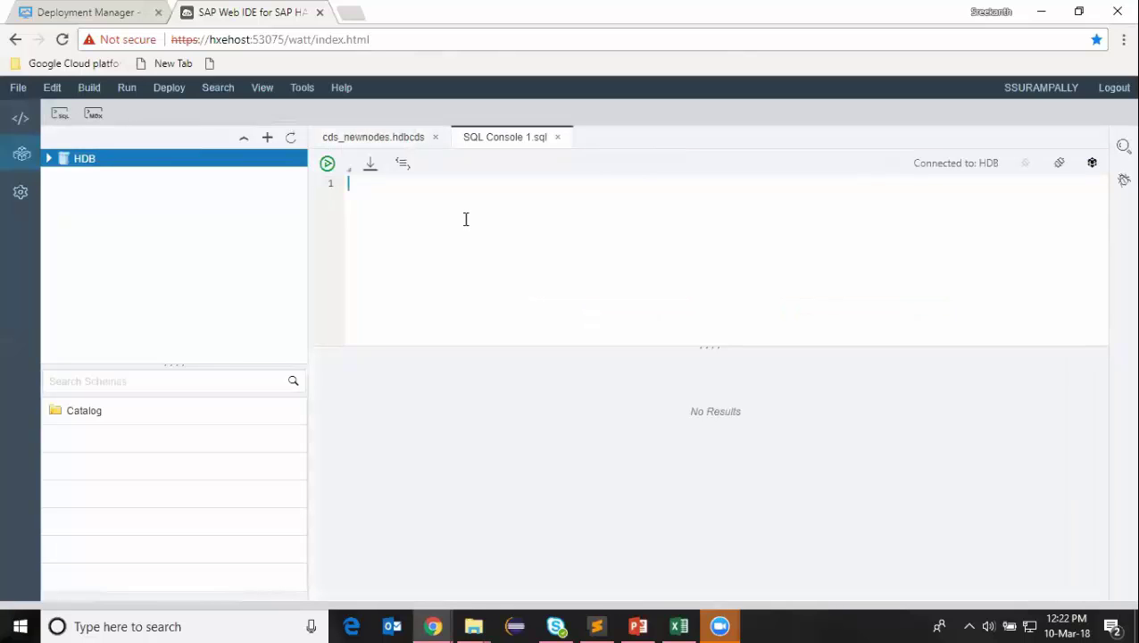
Copy the five inventory insert statements from INTERSECT.txt in Sublime Text into the SQL console and run them
click(596, 625)
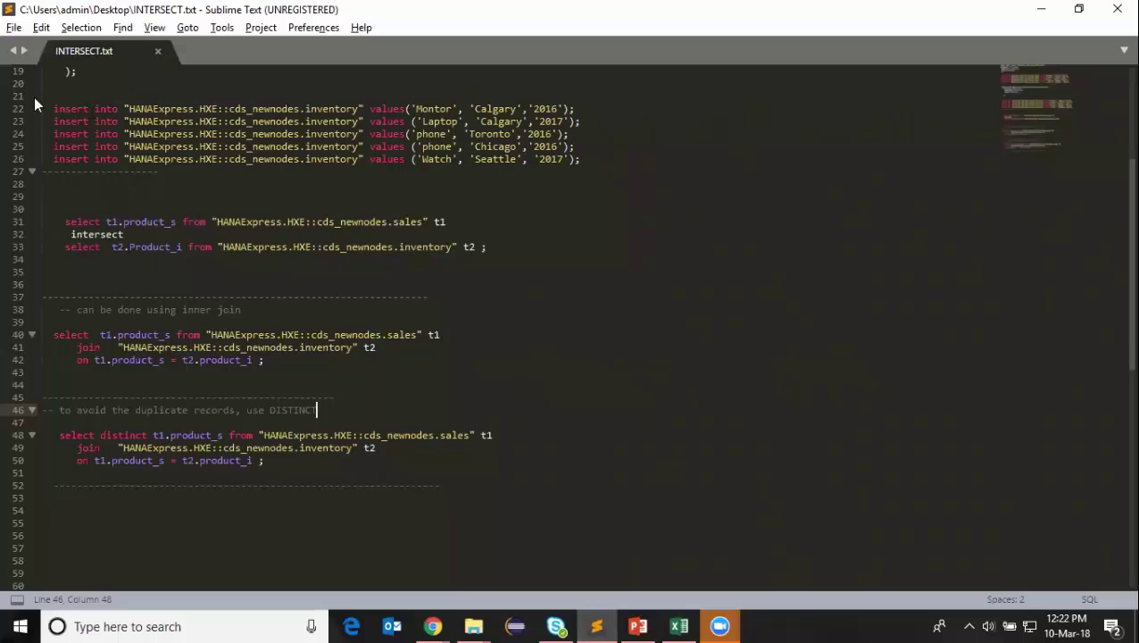
drag(49, 105, 182, 171)
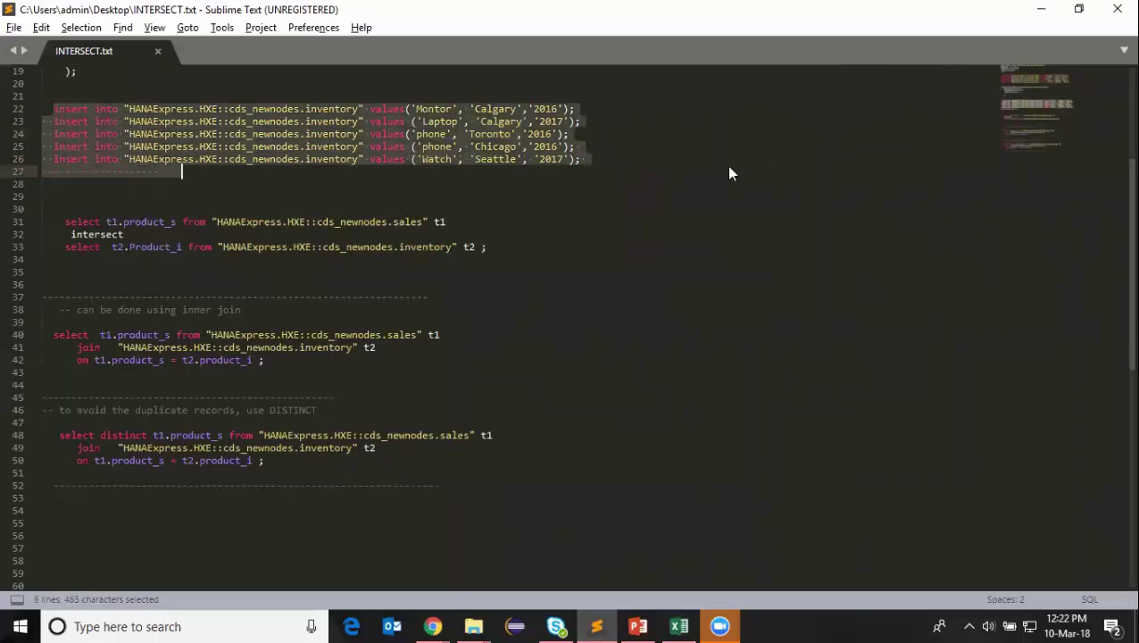
key(ctrl+c)
key(alt+Tab)
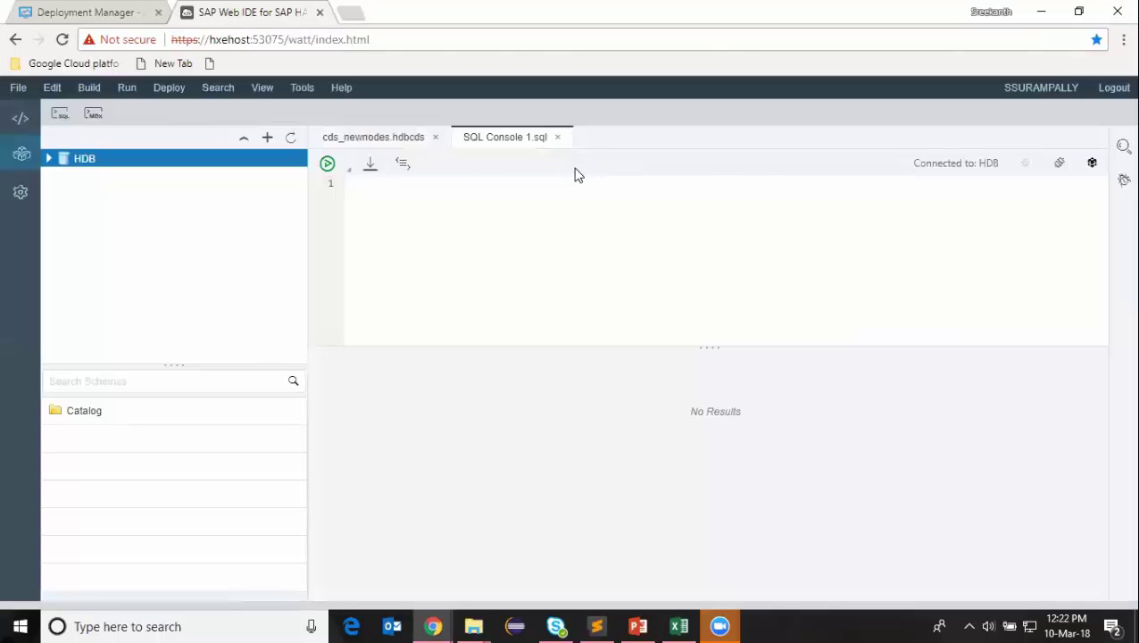
key(ctrl+v)
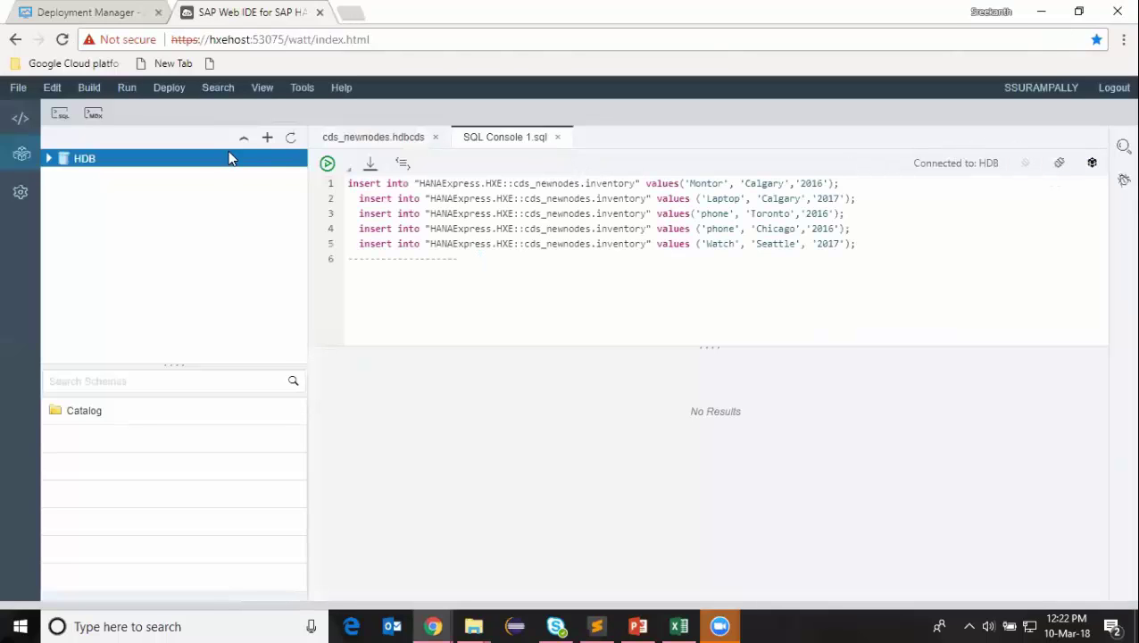
click(326, 163)
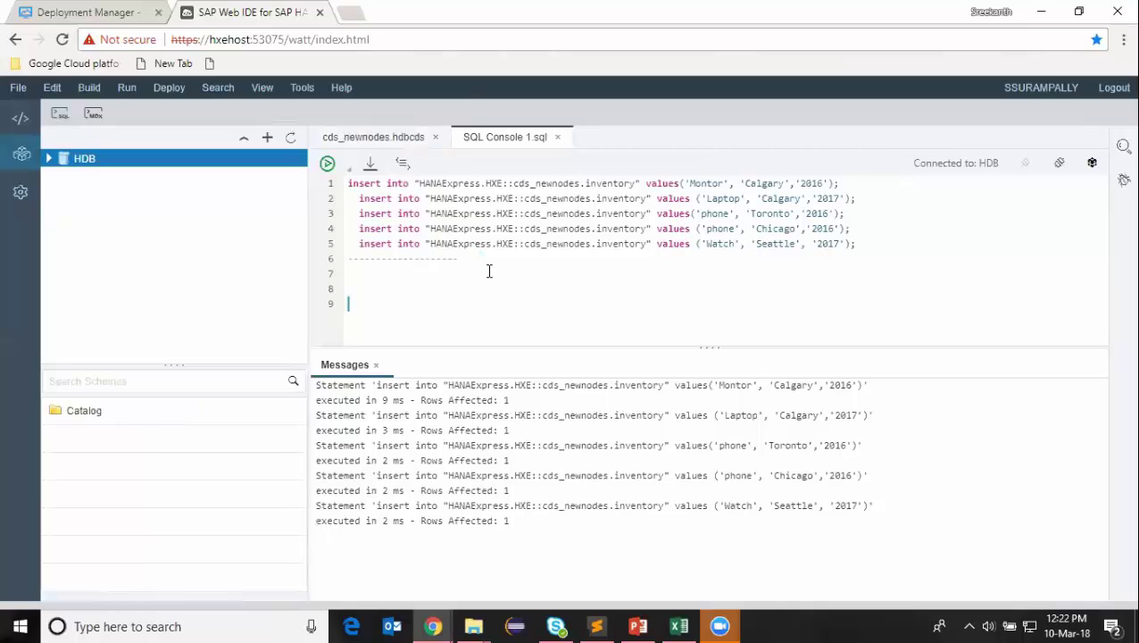
Copy the five sales insert statements from INTERSECT.txt below the inventory statements in the SQL console and run the script
key(alt+Tab)
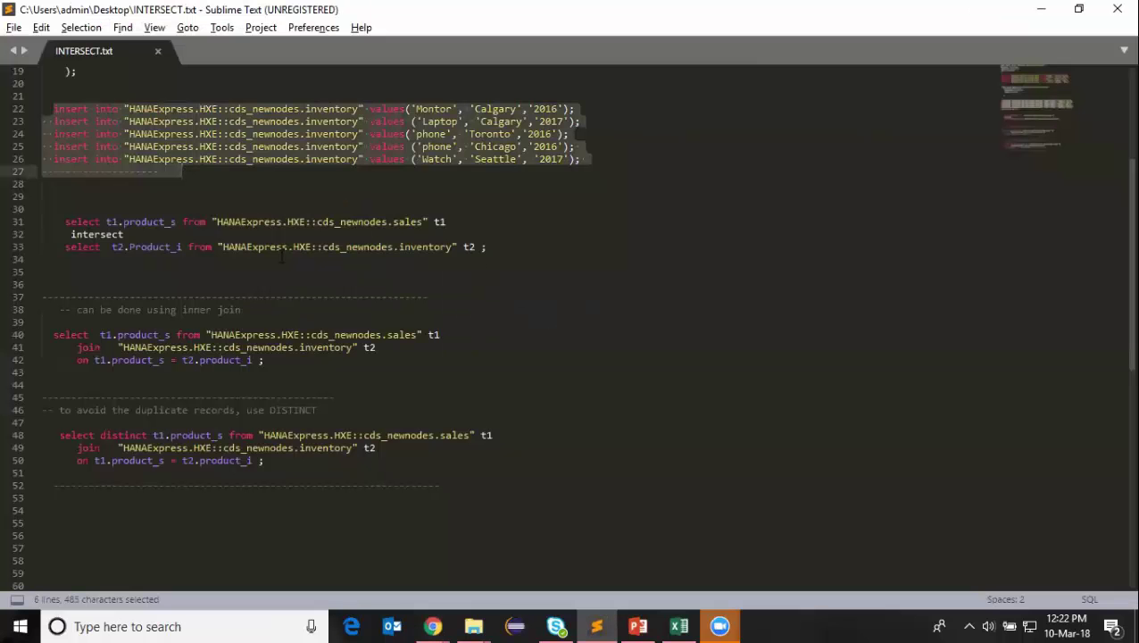
scroll(418, 203, up, 6)
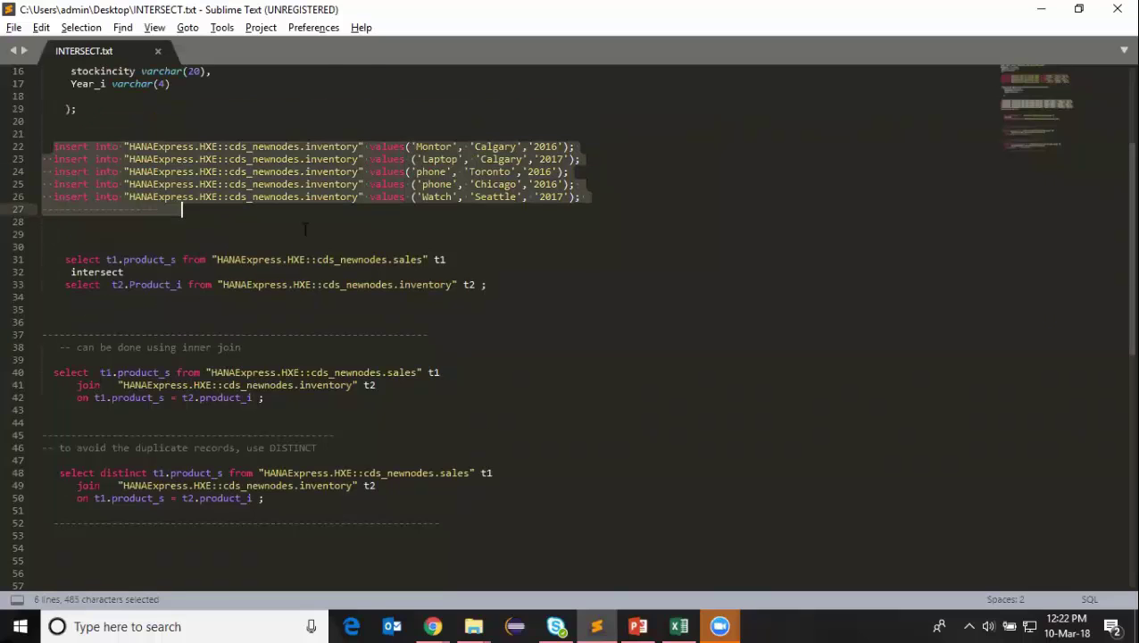
drag(558, 196, 36, 139)
key(ctrl+c)
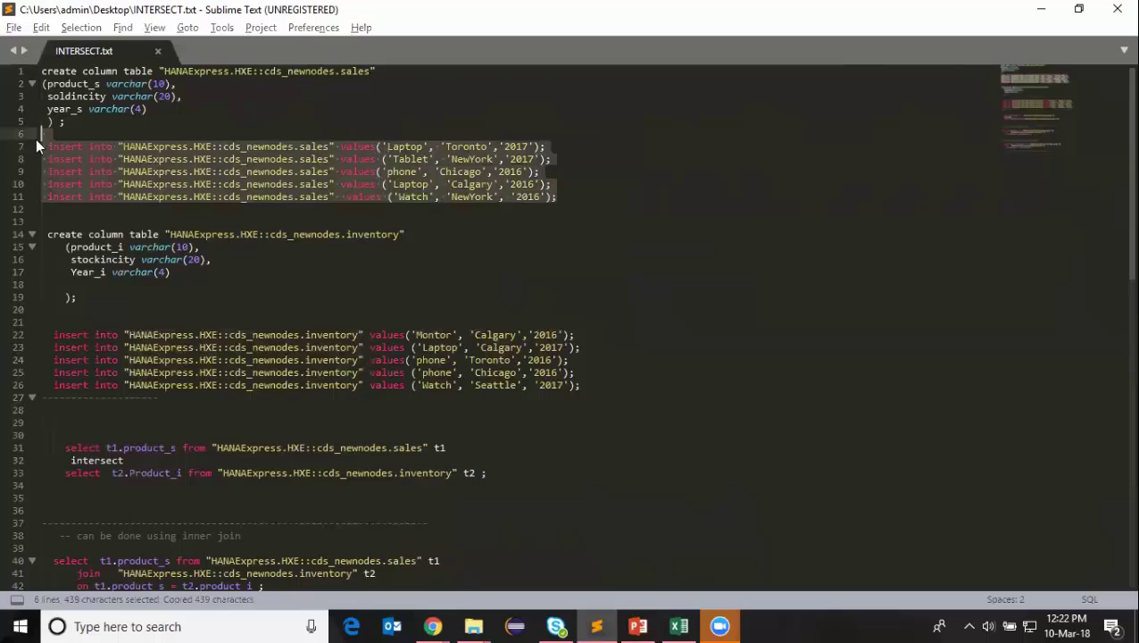
key(alt+Tab)
key(ctrl+v)
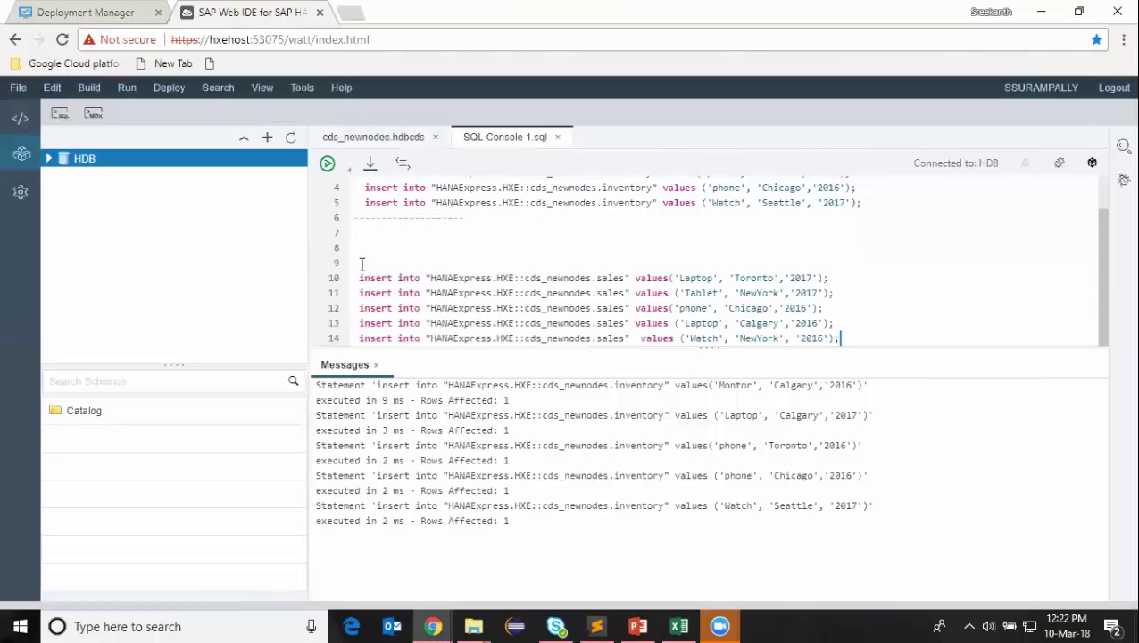
click(328, 165)
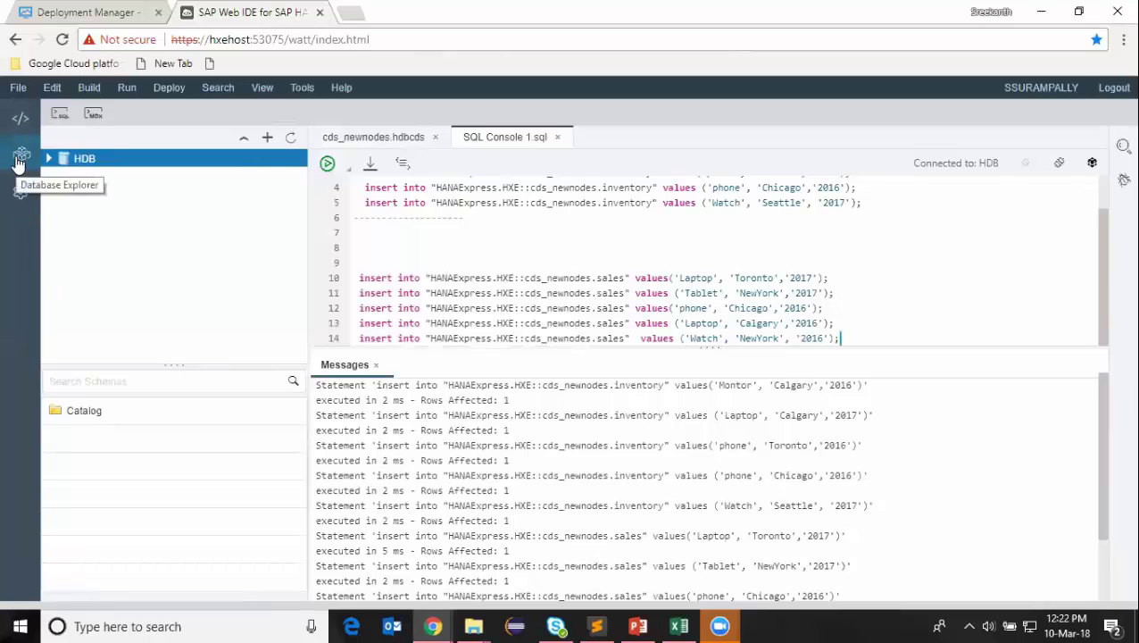
View the data of HDB's cds_newnodes.sales table, close it, and open the data of the cds_newnodes.inventory table
click(19, 161)
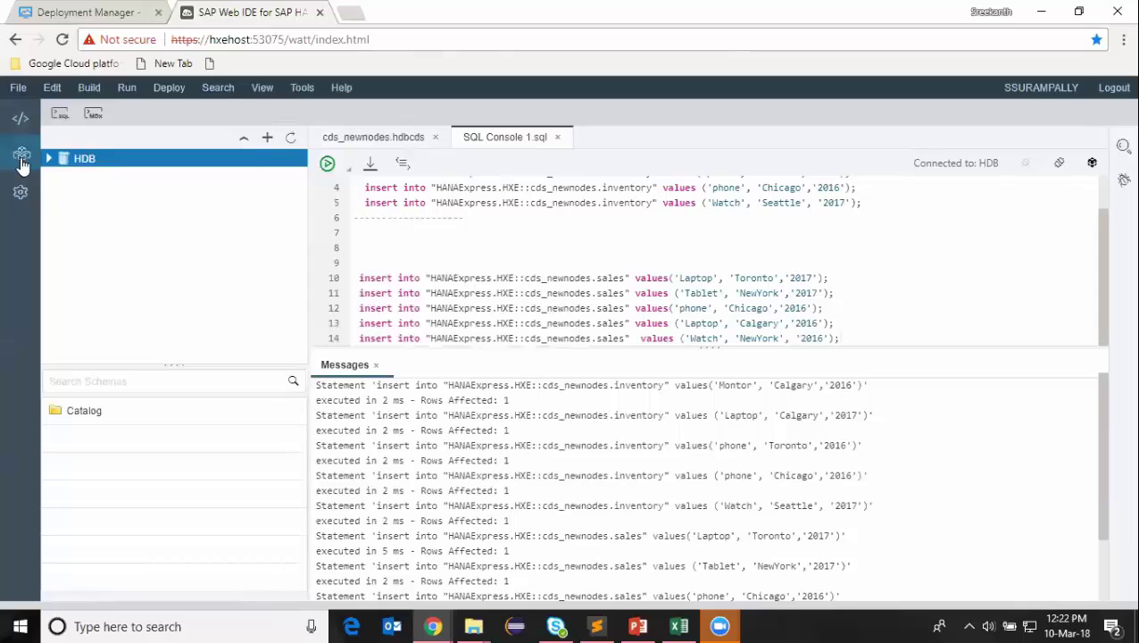
click(49, 158)
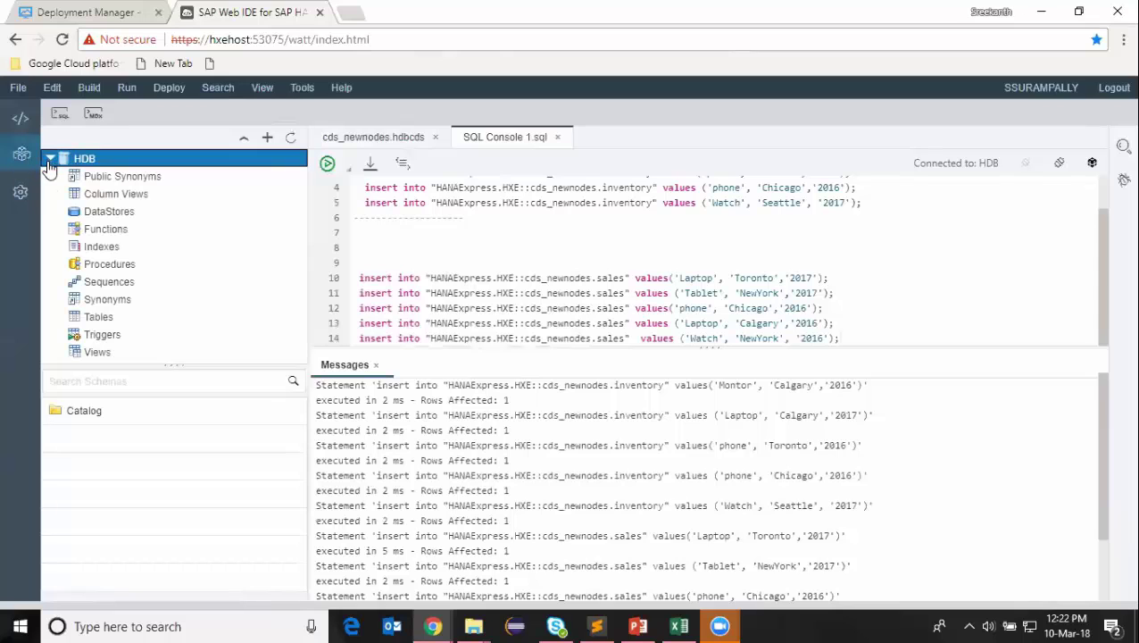
click(100, 318)
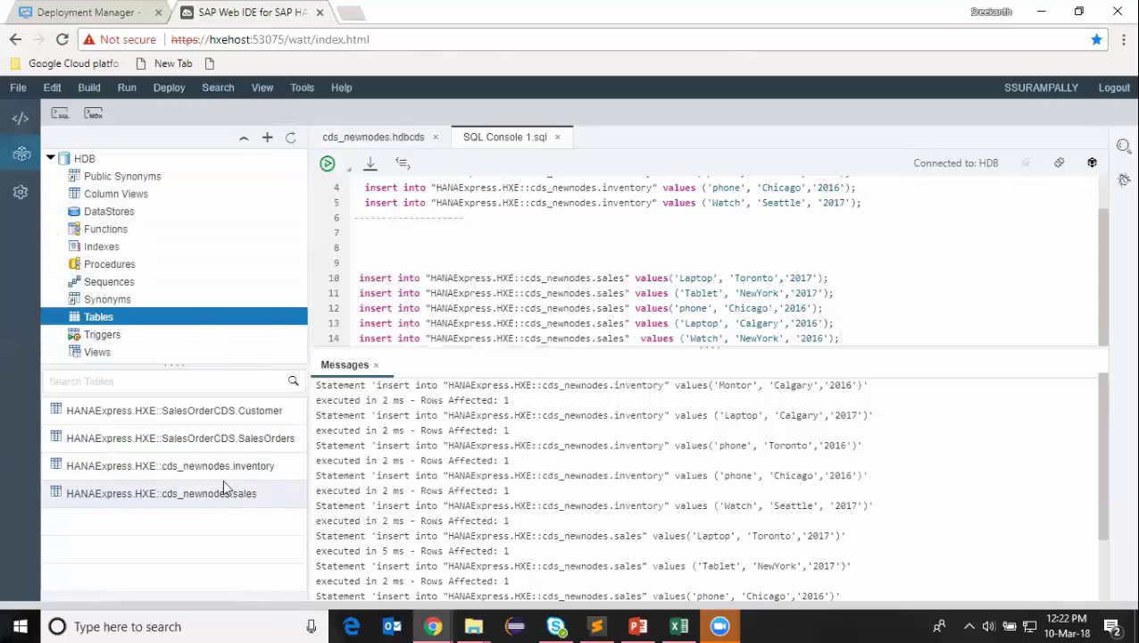
right_click(232, 496)
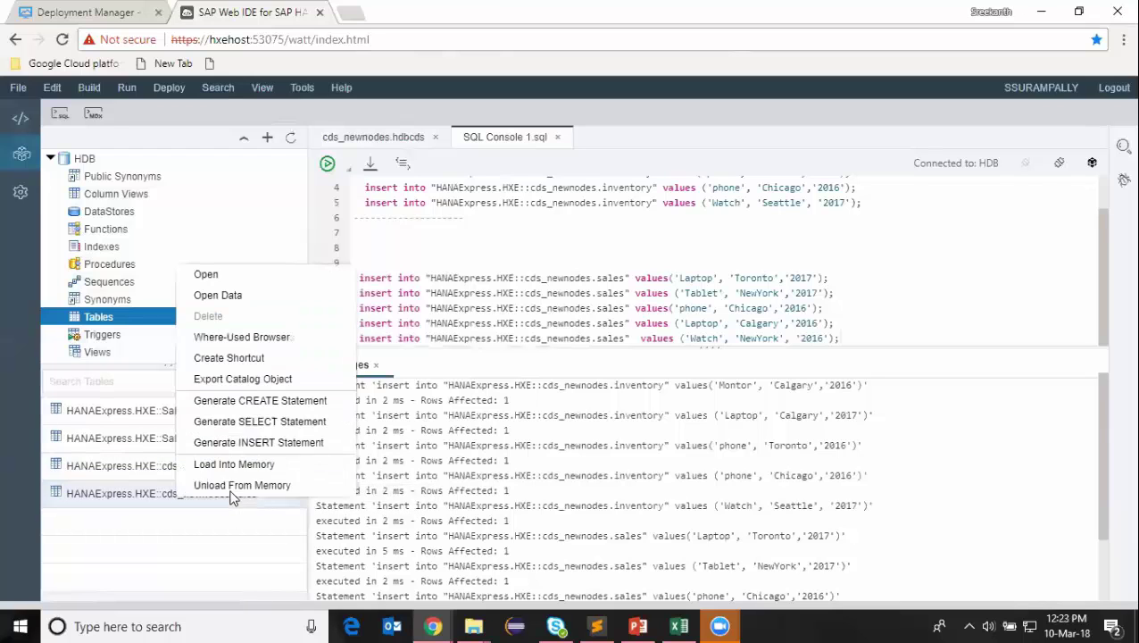
click(236, 300)
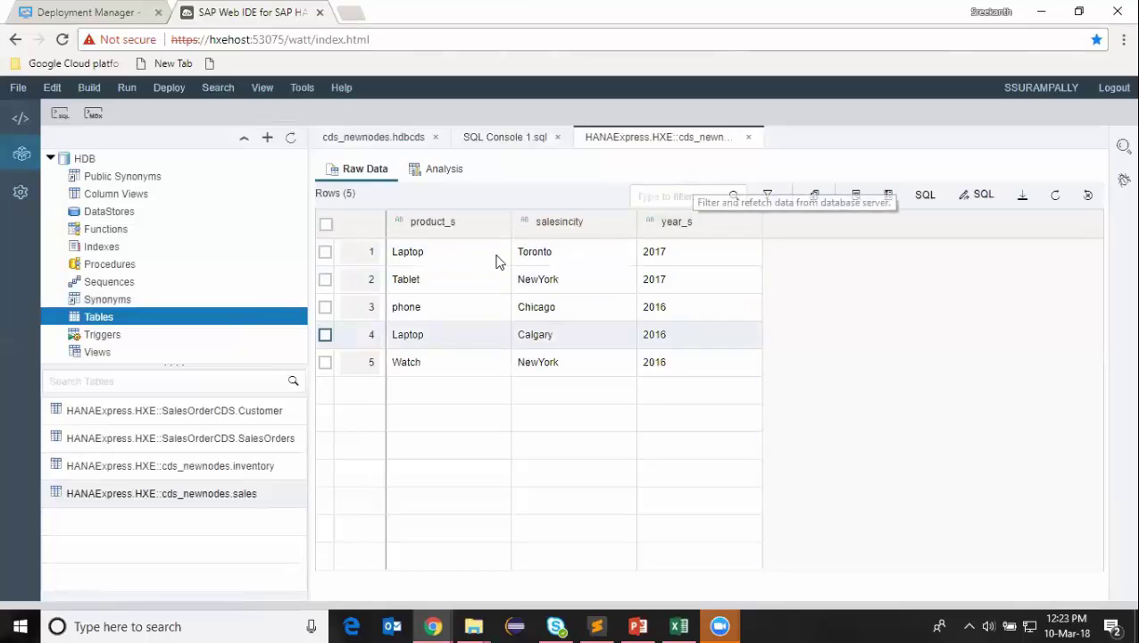
click(748, 137)
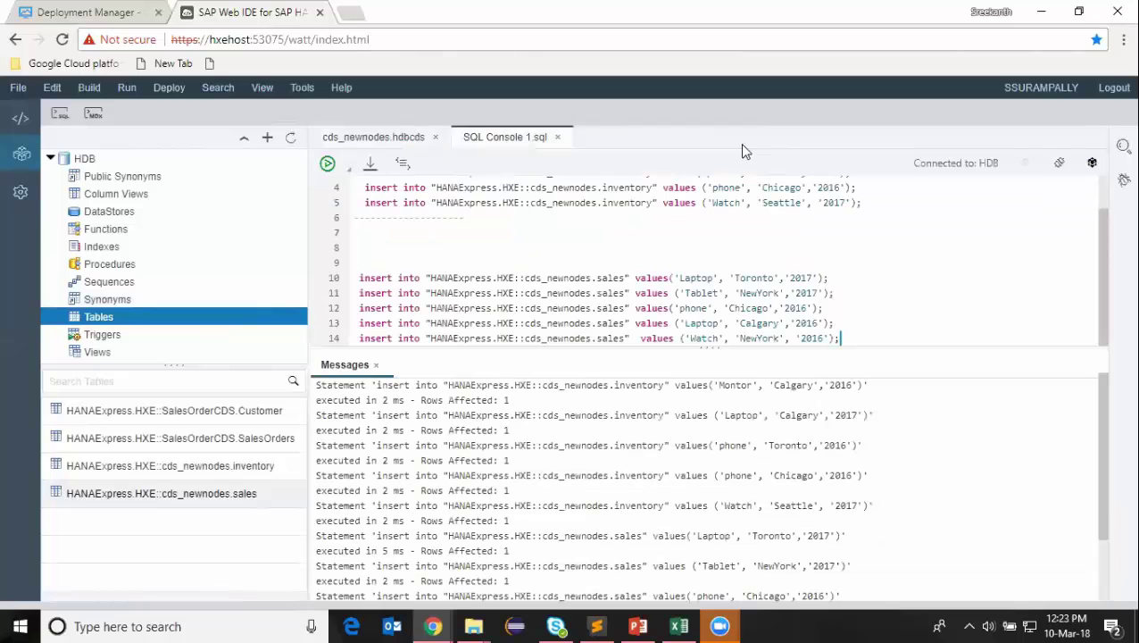
right_click(187, 475)
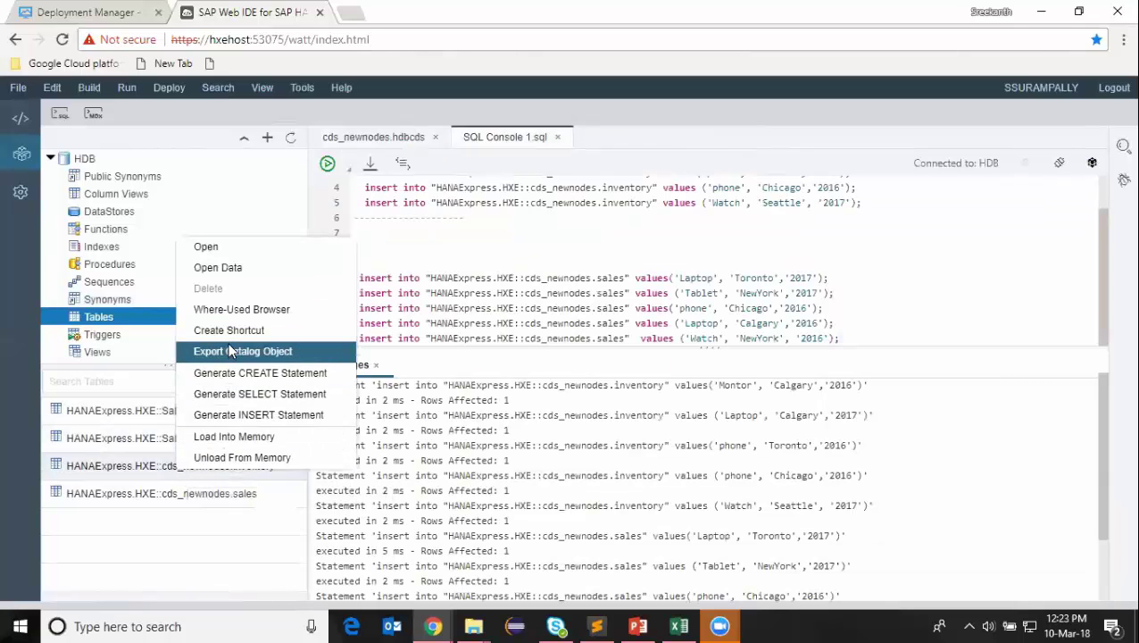
click(217, 267)
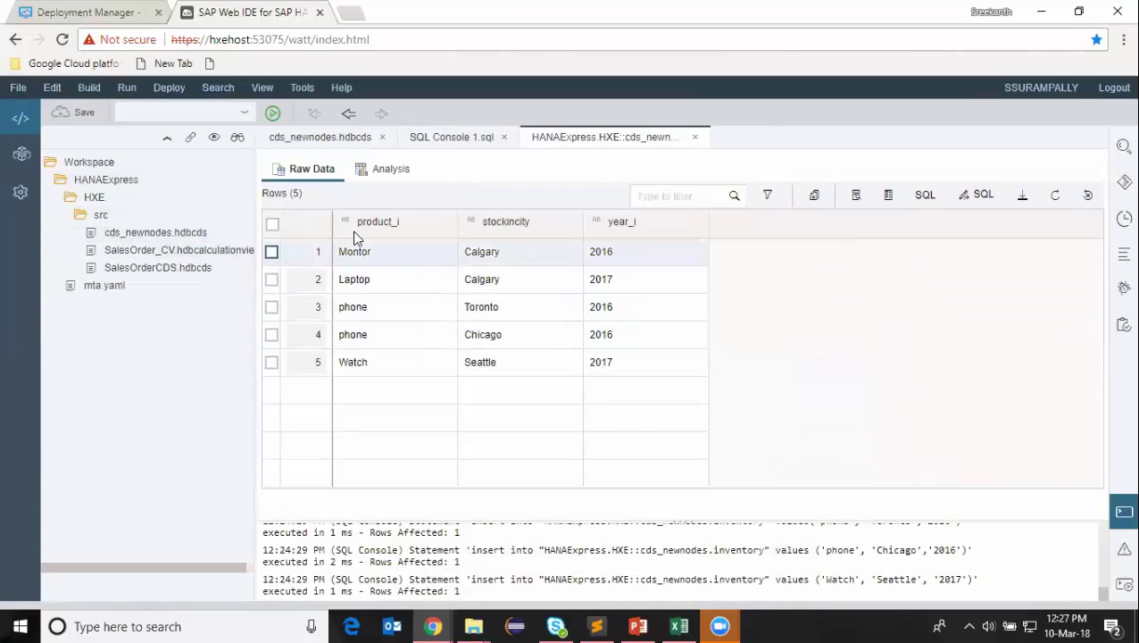
Create a calculation view in the src folder with name and label cv_newnodes and data category DIMENSION
right_click(99, 218)
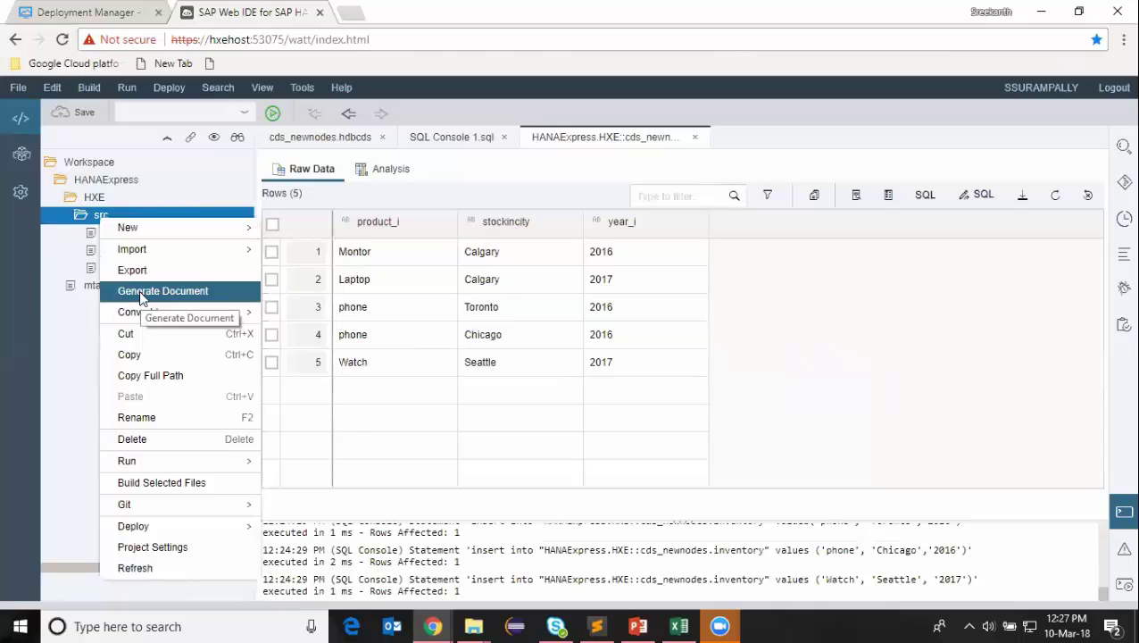
mouse_move(153, 228)
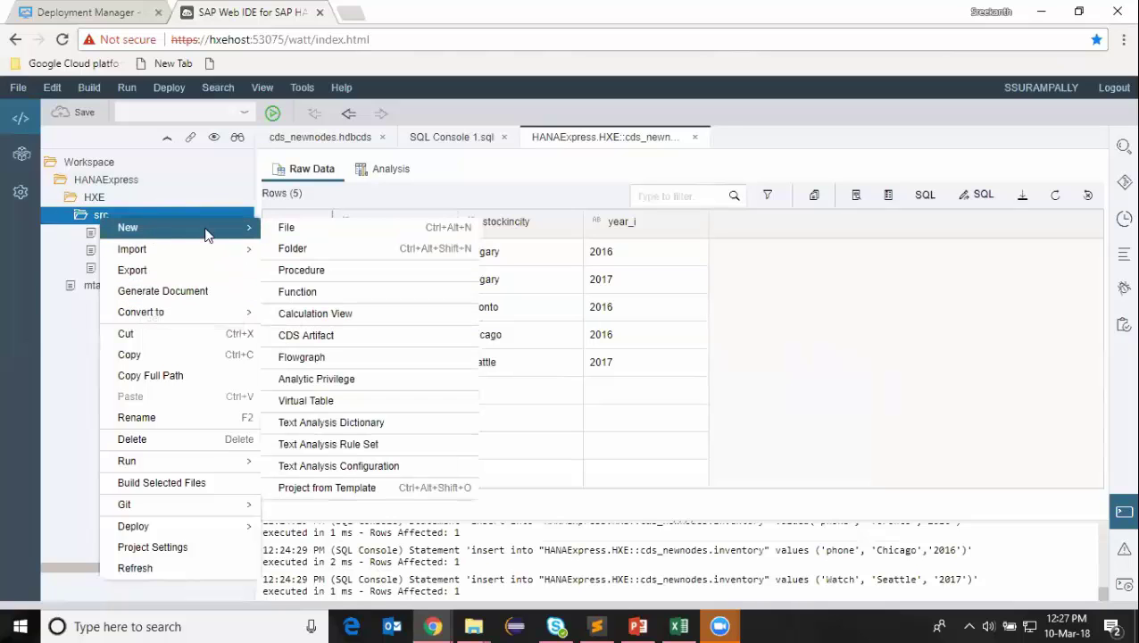
click(303, 318)
text(cv)
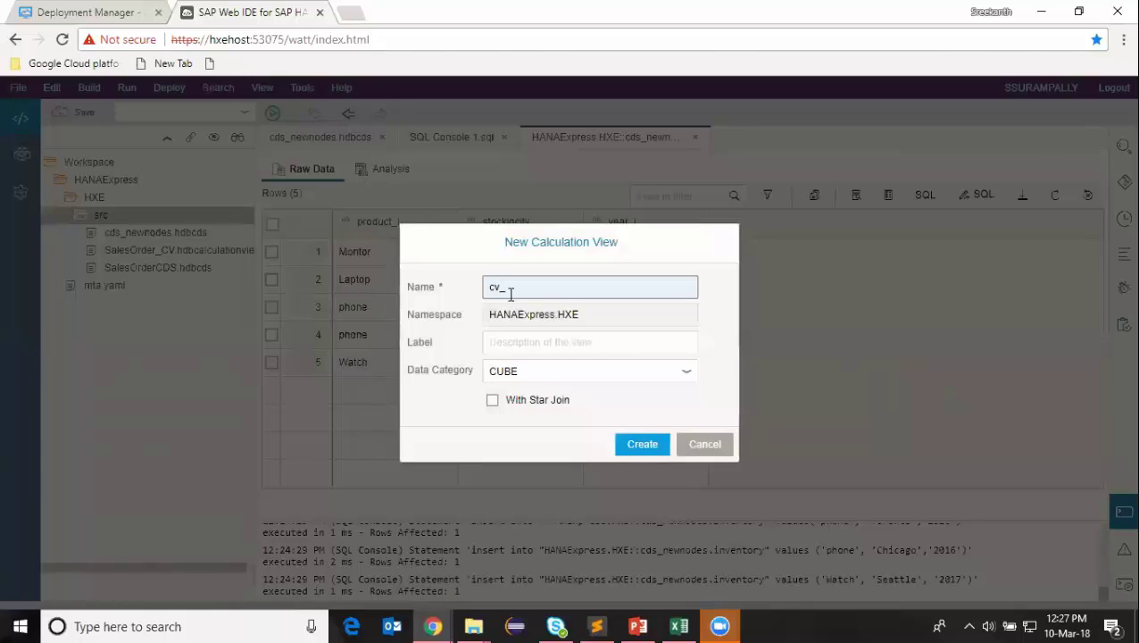
text(_newnodes)
key(Tab)
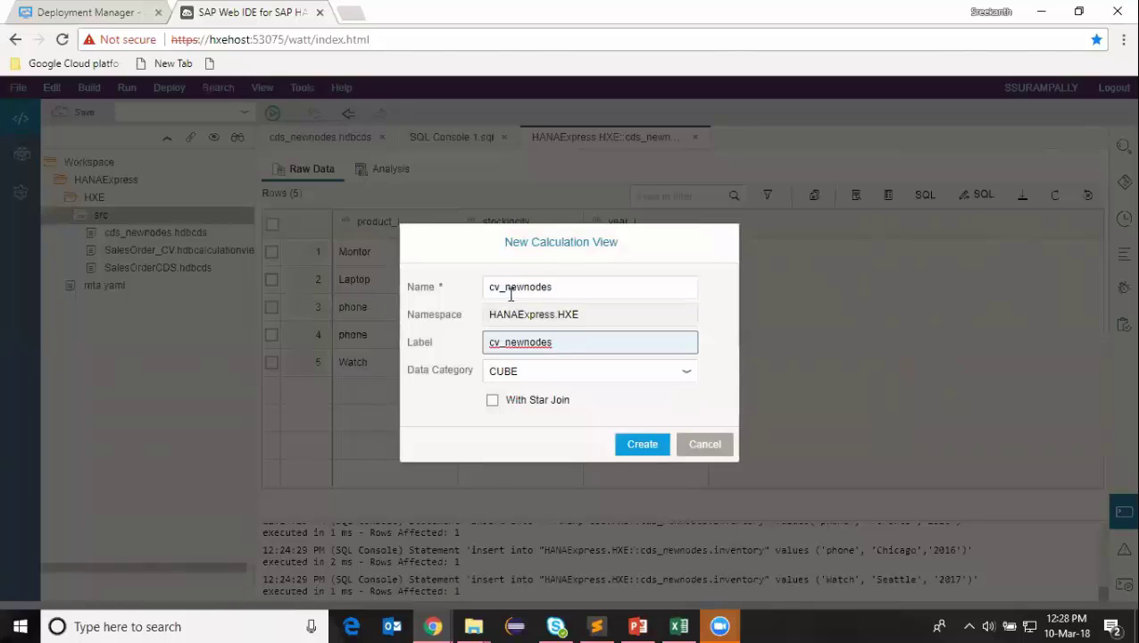
click(575, 374)
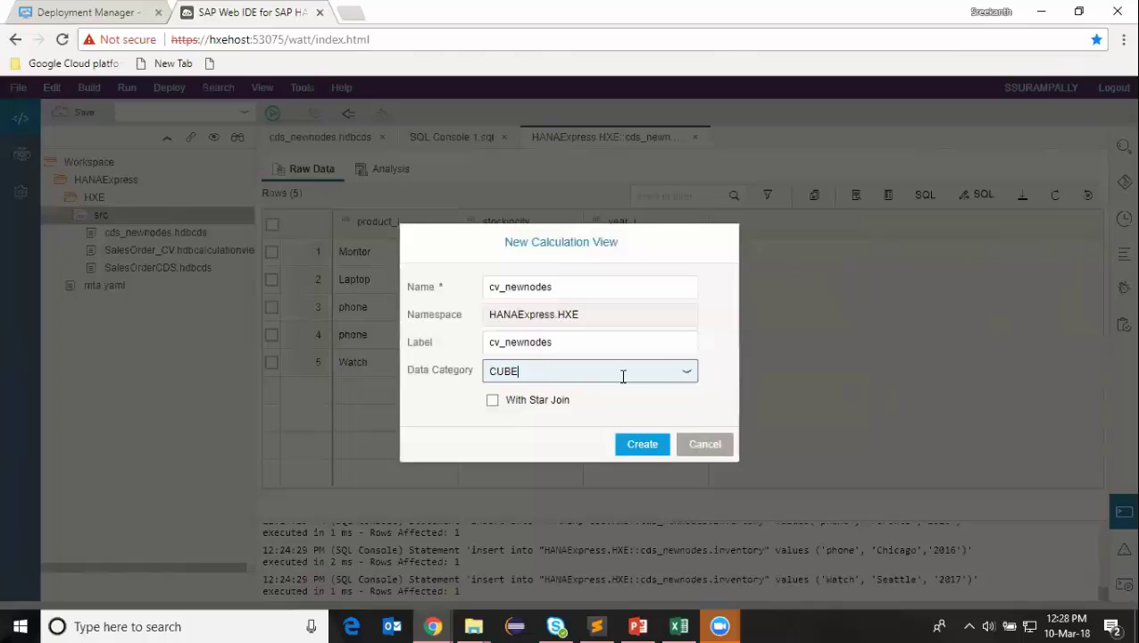
click(684, 372)
click(525, 452)
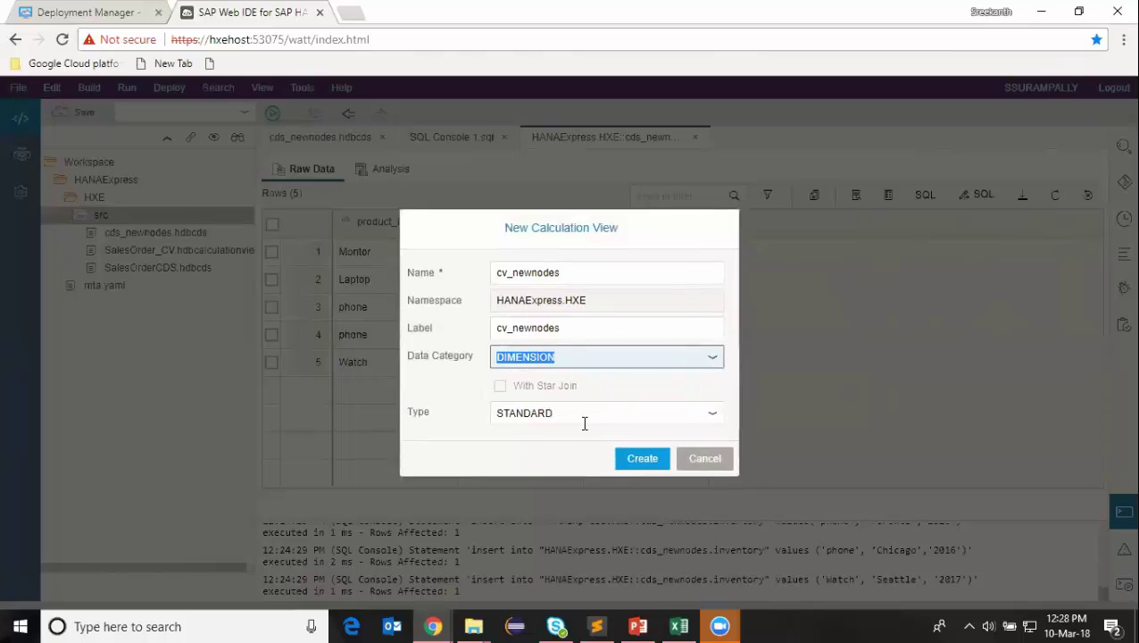
click(647, 462)
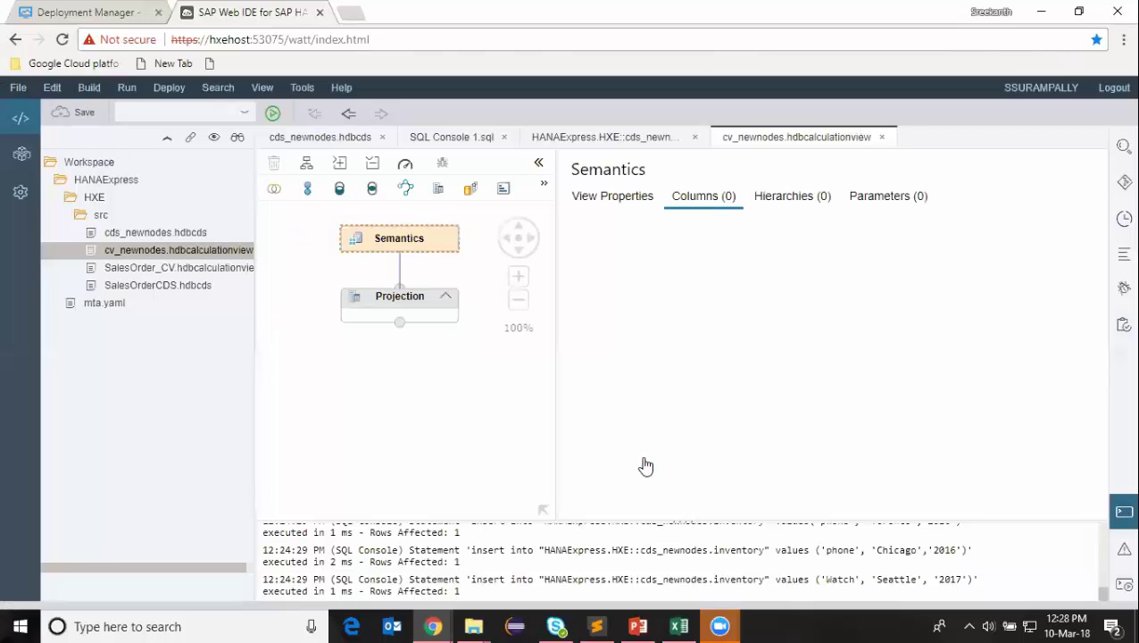
Add two projection nodes side by side below the default Projection node of the calculation view
click(437, 188)
click(356, 418)
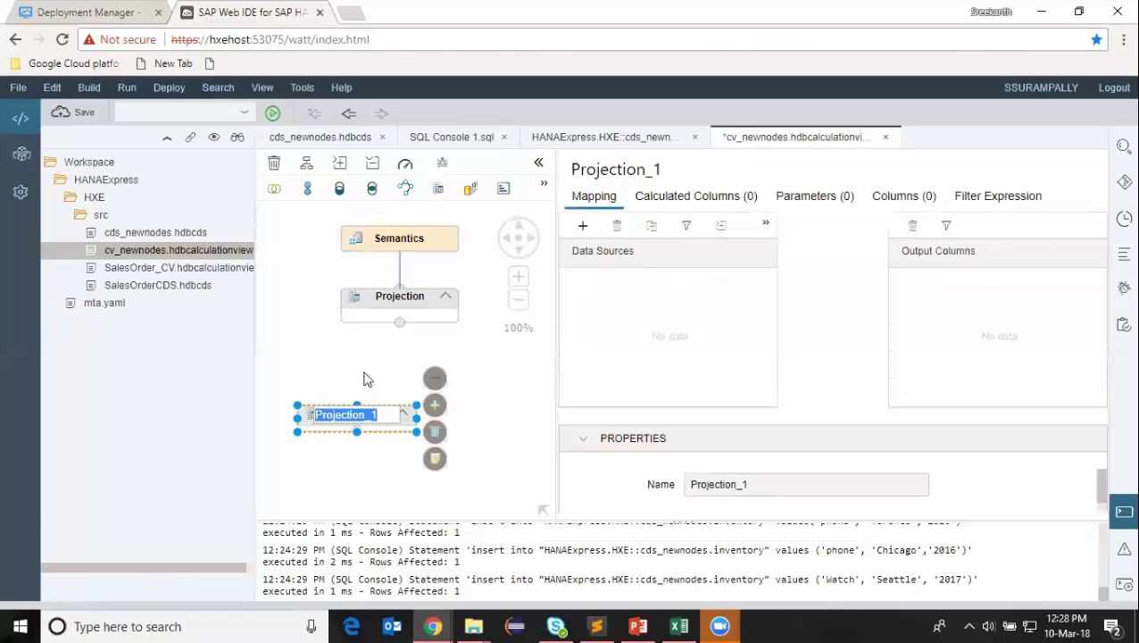
click(438, 188)
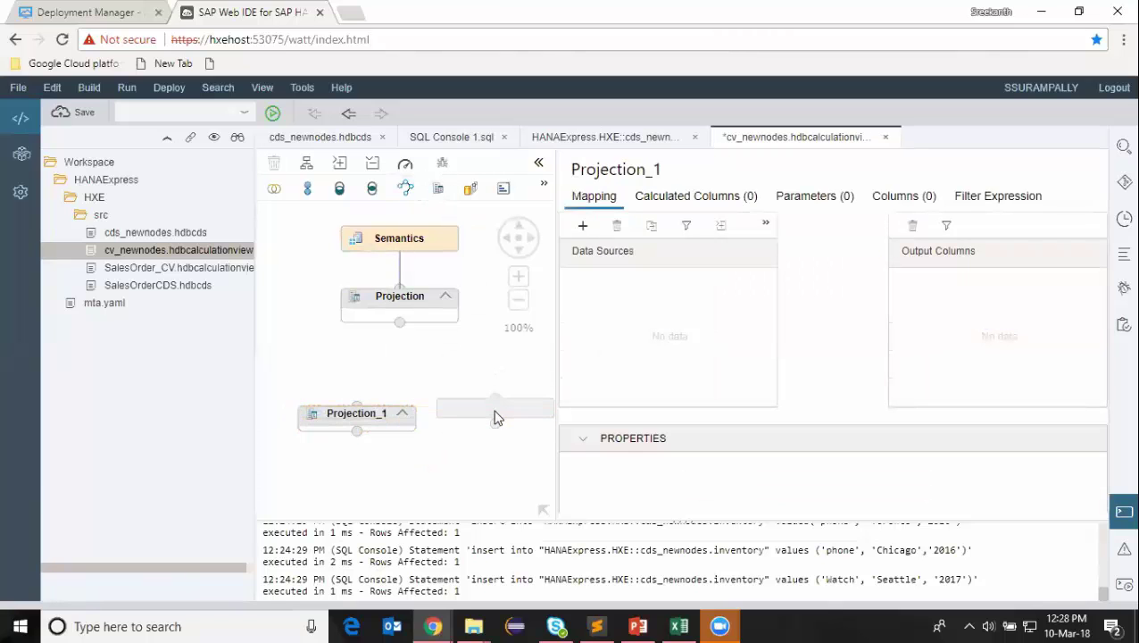
click(496, 412)
Search for sales and add the HANAExpress.HXE::cds_newnodes.sales table as the data source of Projection_1
click(333, 421)
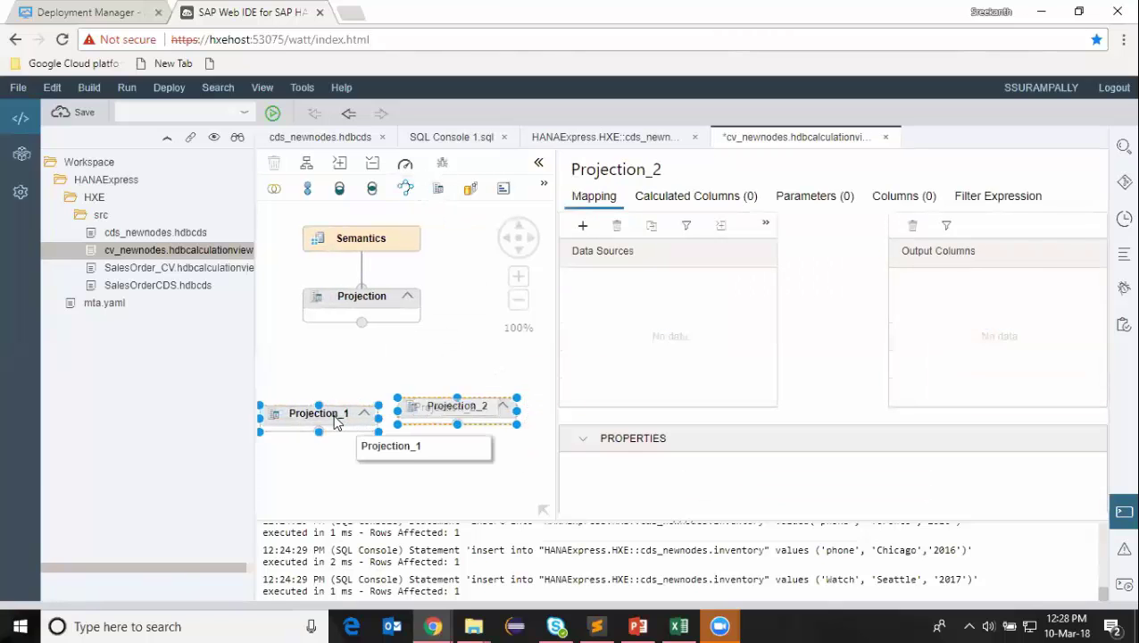
click(401, 404)
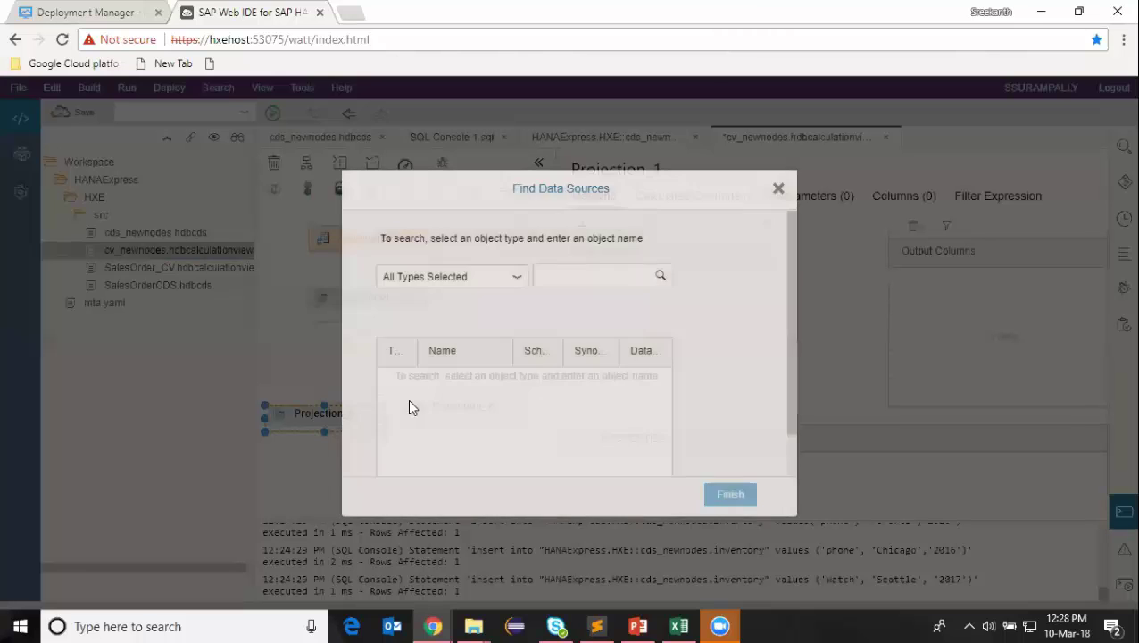
text(sales)
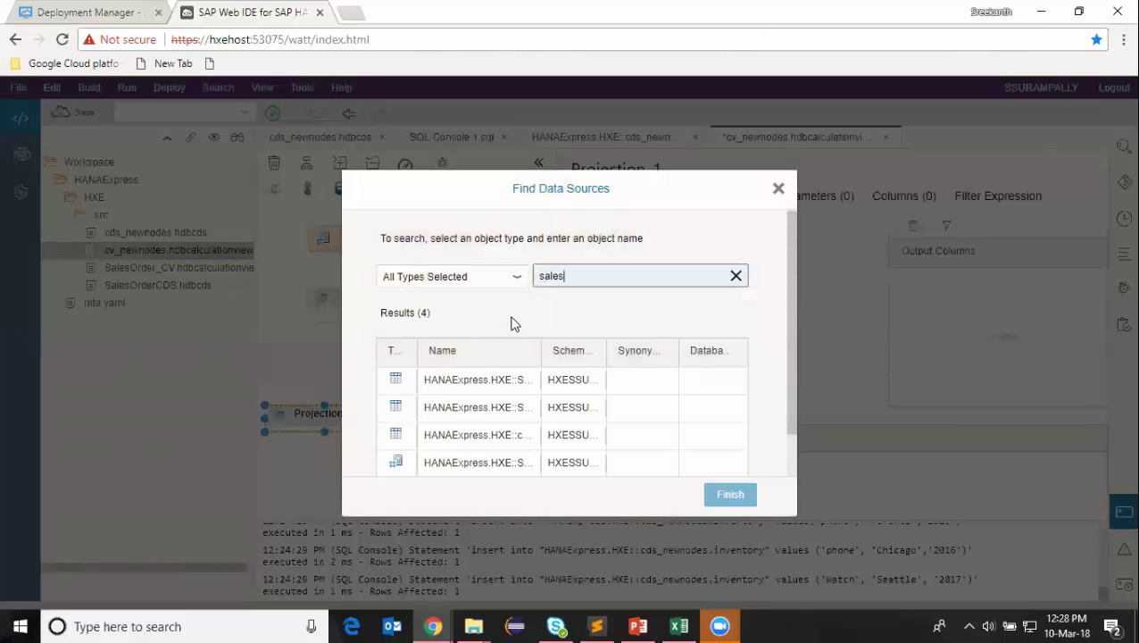
drag(541, 348, 629, 362)
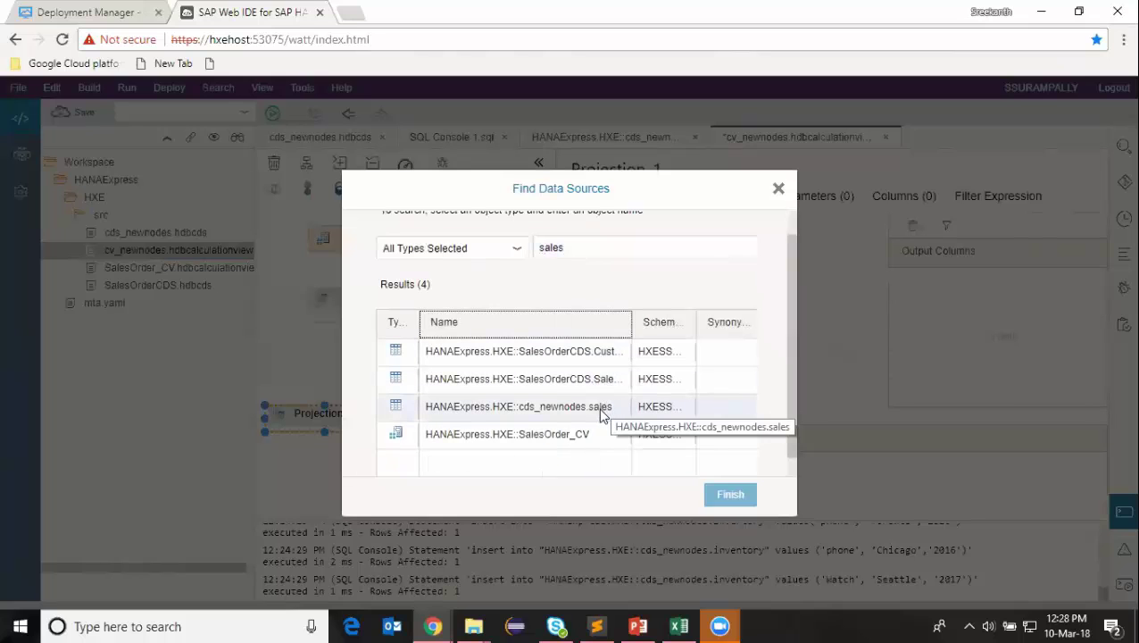
click(602, 408)
click(730, 493)
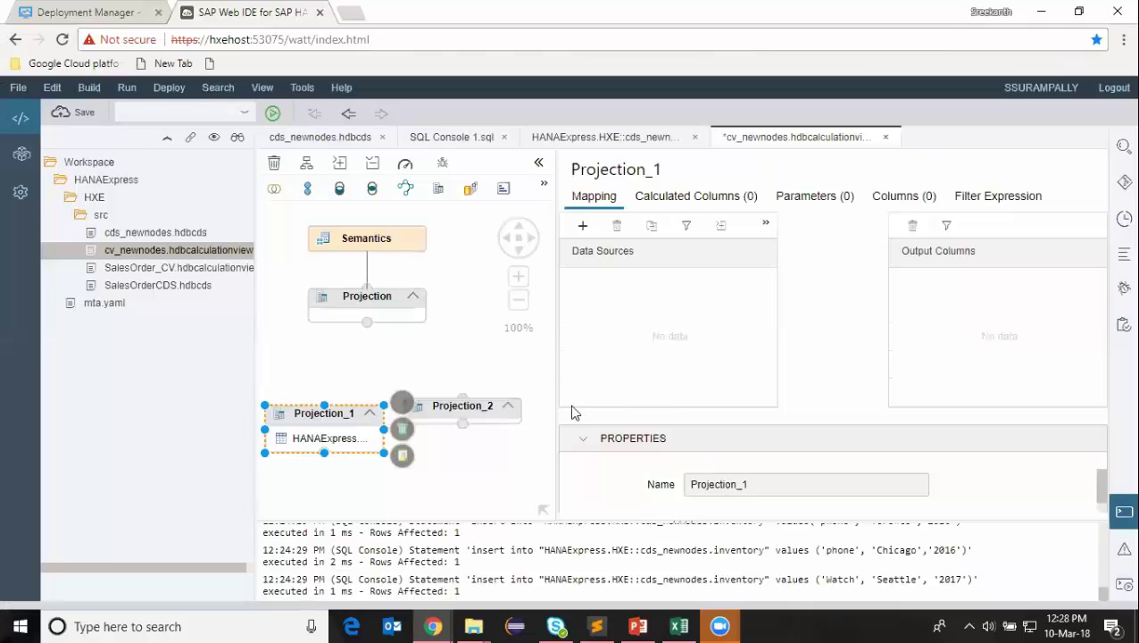
Add all columns of the cds_newnodes.sales table to the output of Projection_1
drag(472, 411, 687, 250)
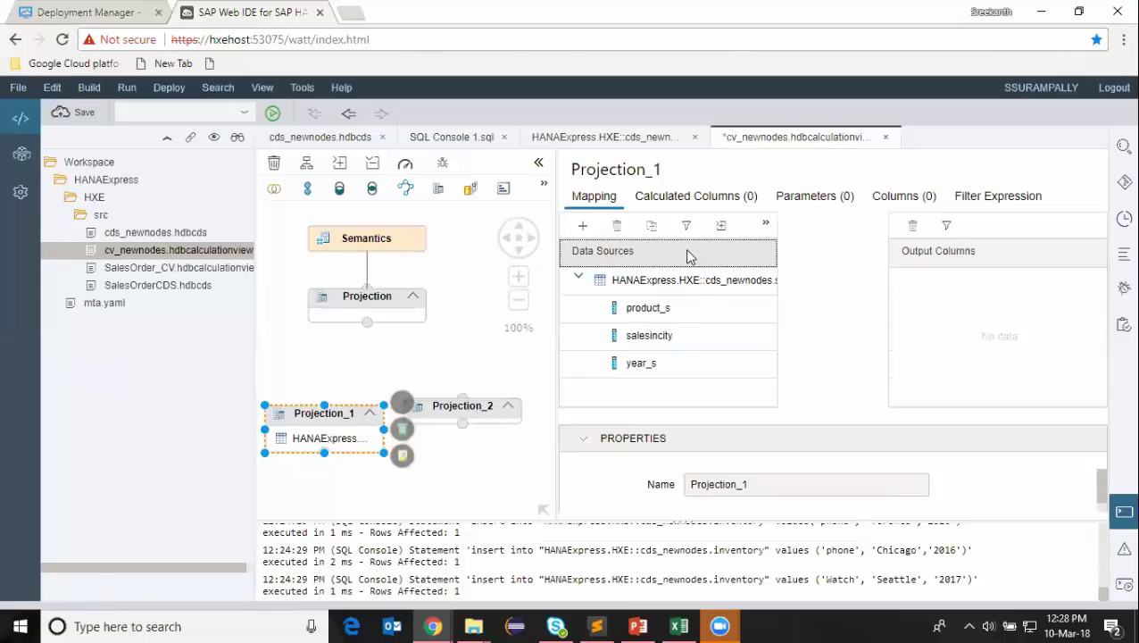
right_click(646, 281)
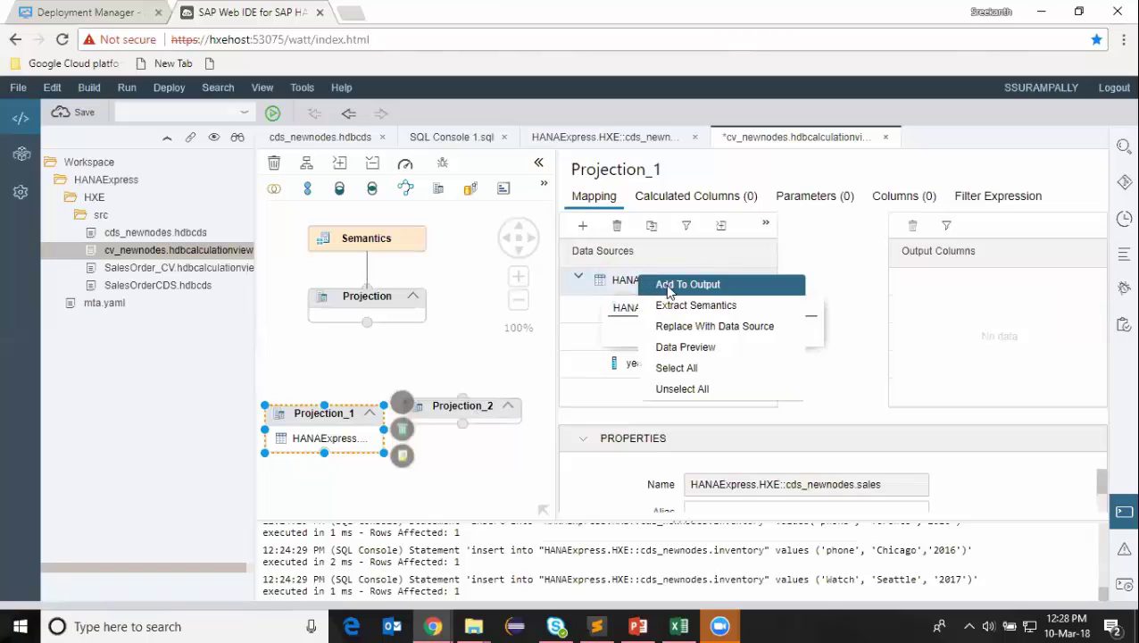
click(666, 290)
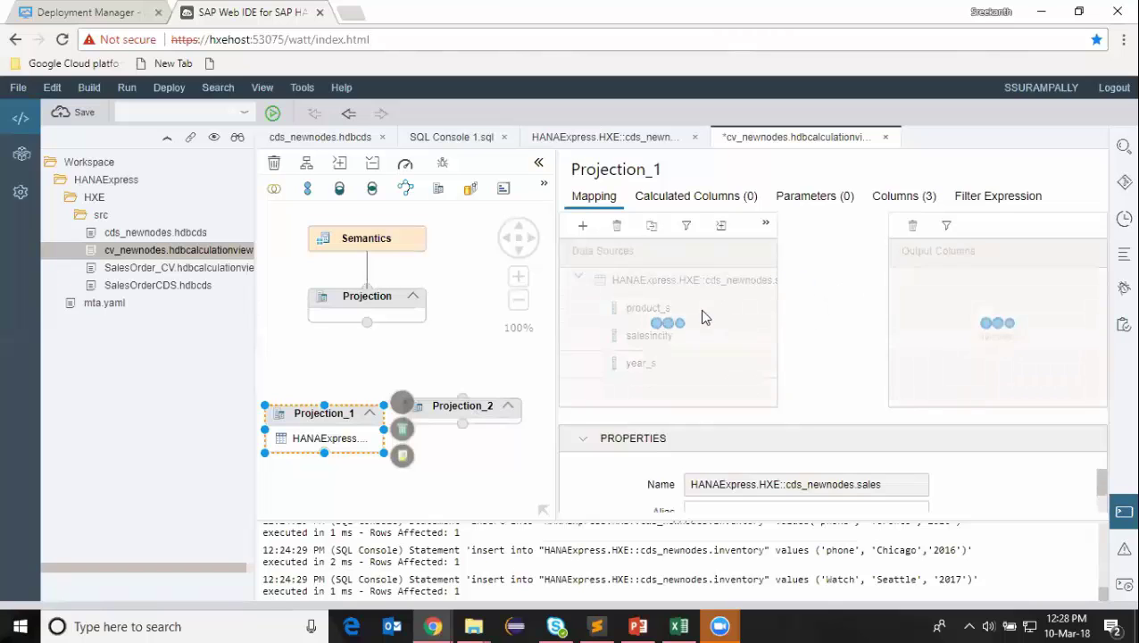
Add the cds_newnodes.inventory table as the data source of Projection_2 and include all its columns in the output
click(477, 415)
click(526, 395)
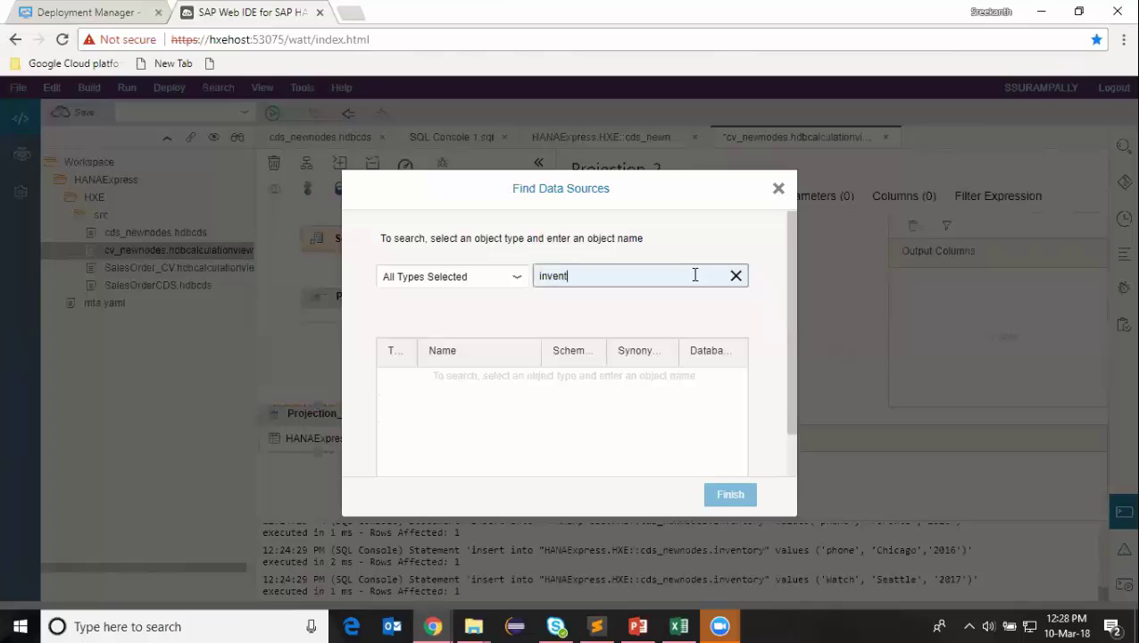
click(457, 382)
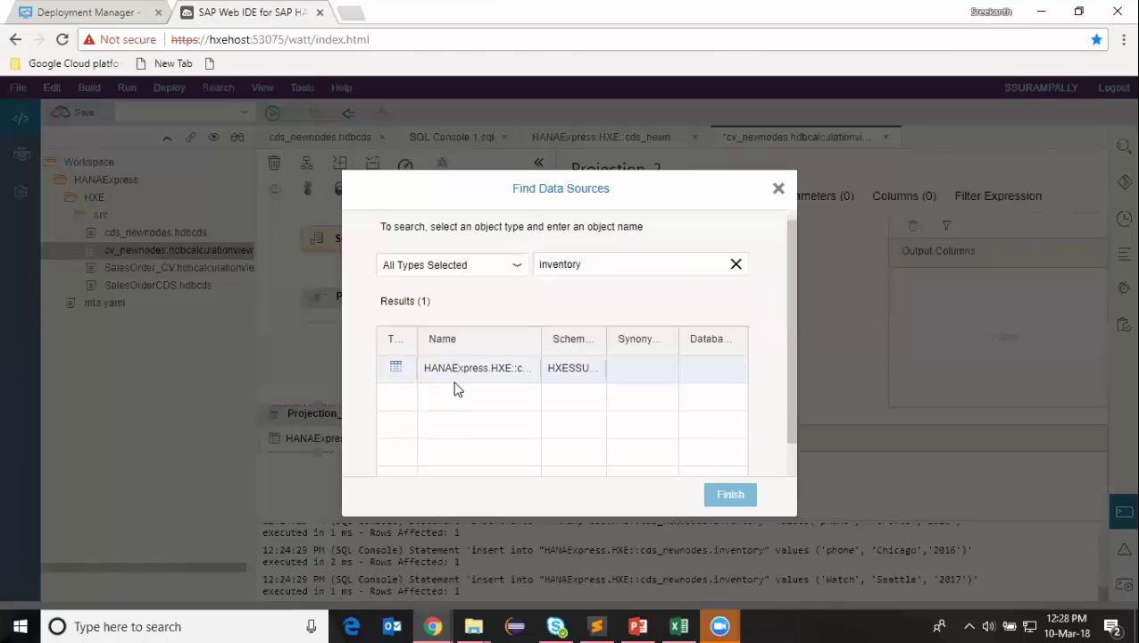
click(715, 502)
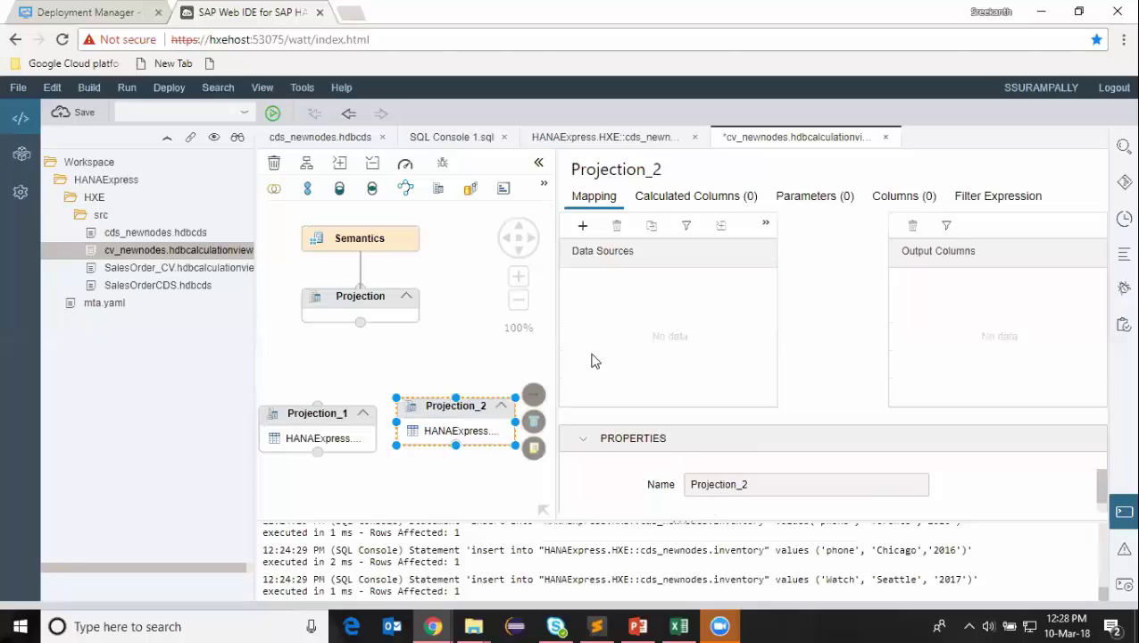
right_click(679, 281)
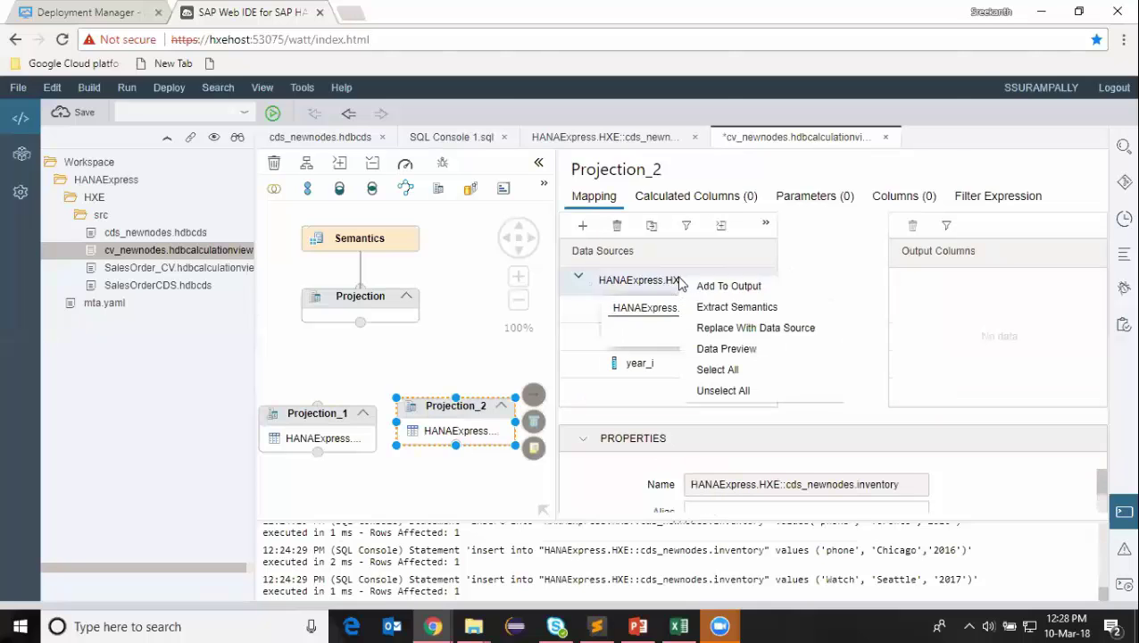
click(715, 290)
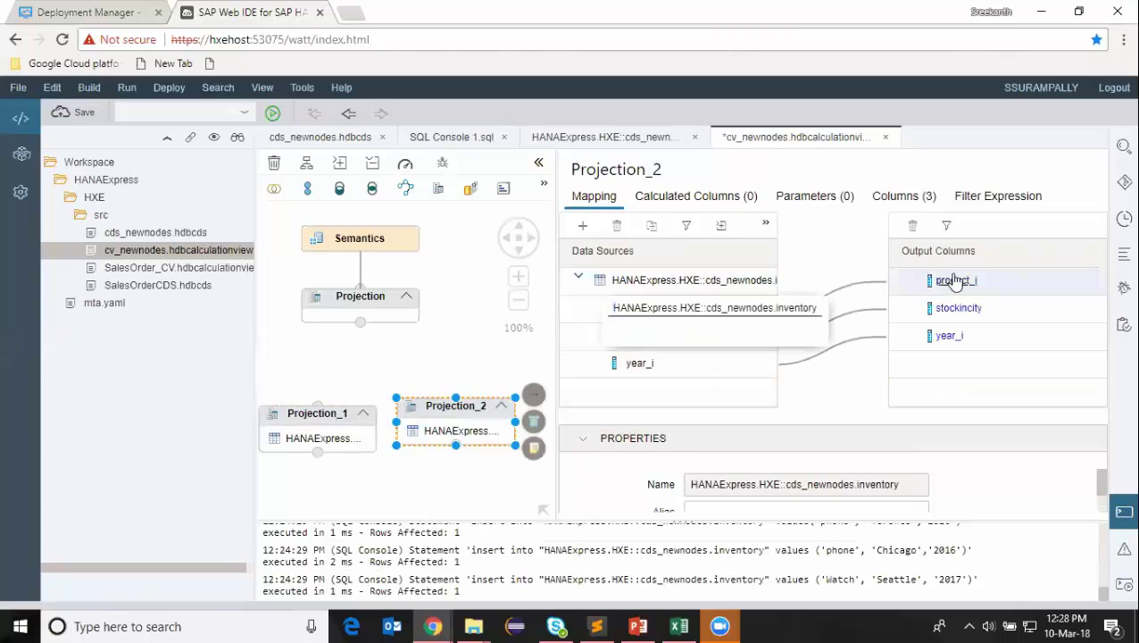
Add an Intersect node below the default Projection node and connect Projection_1 and Projection_2 to it as inputs
click(370, 192)
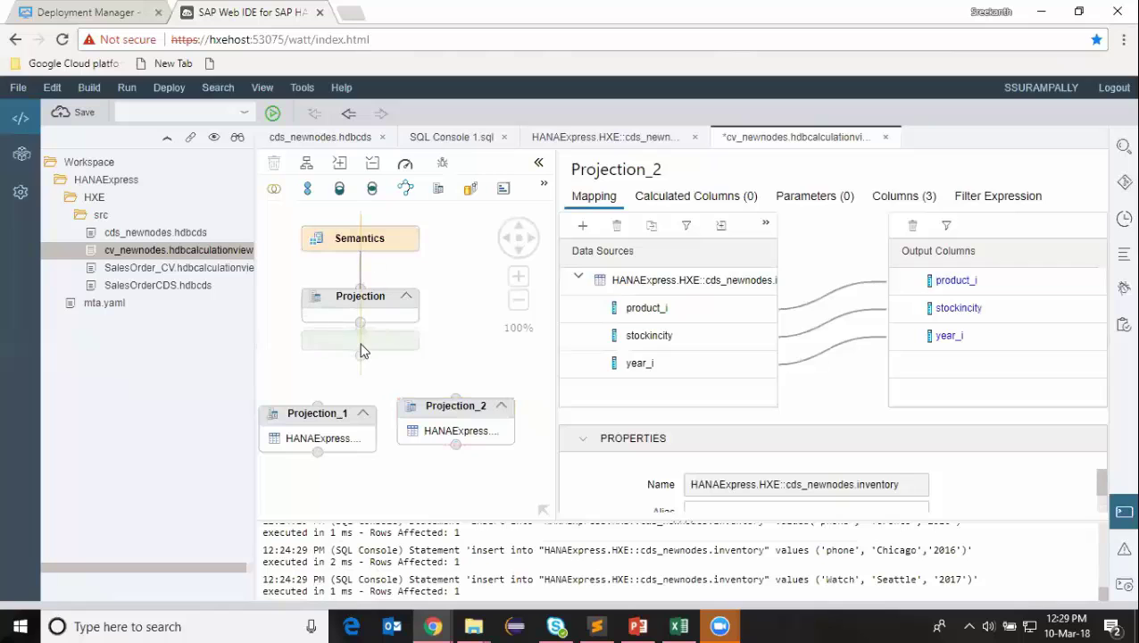
click(373, 353)
key(Return)
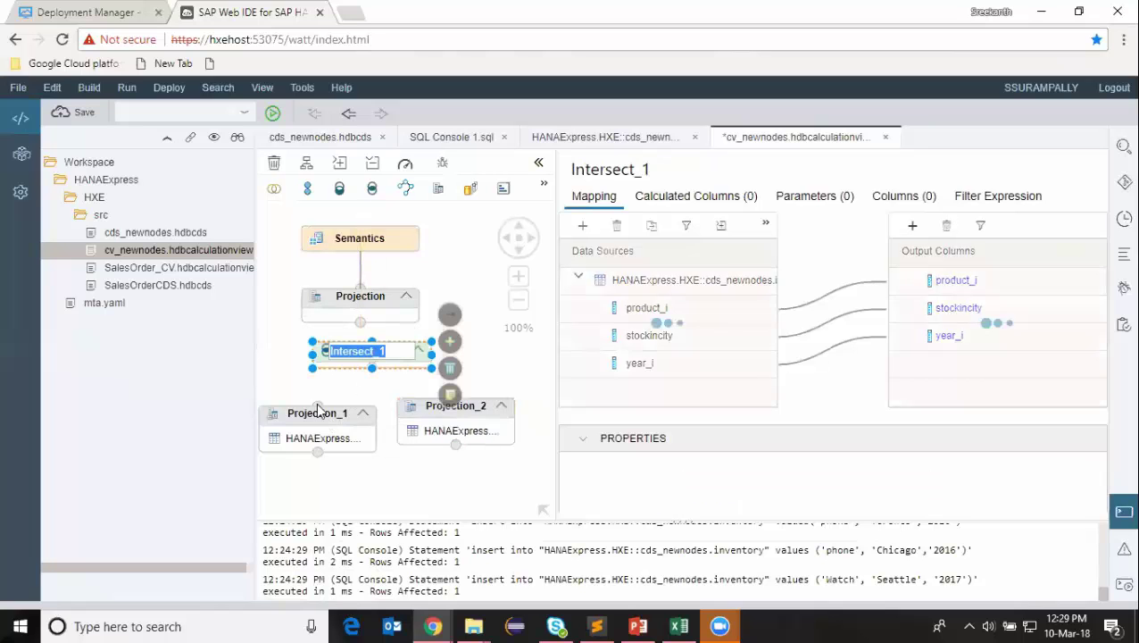
drag(323, 402, 379, 373)
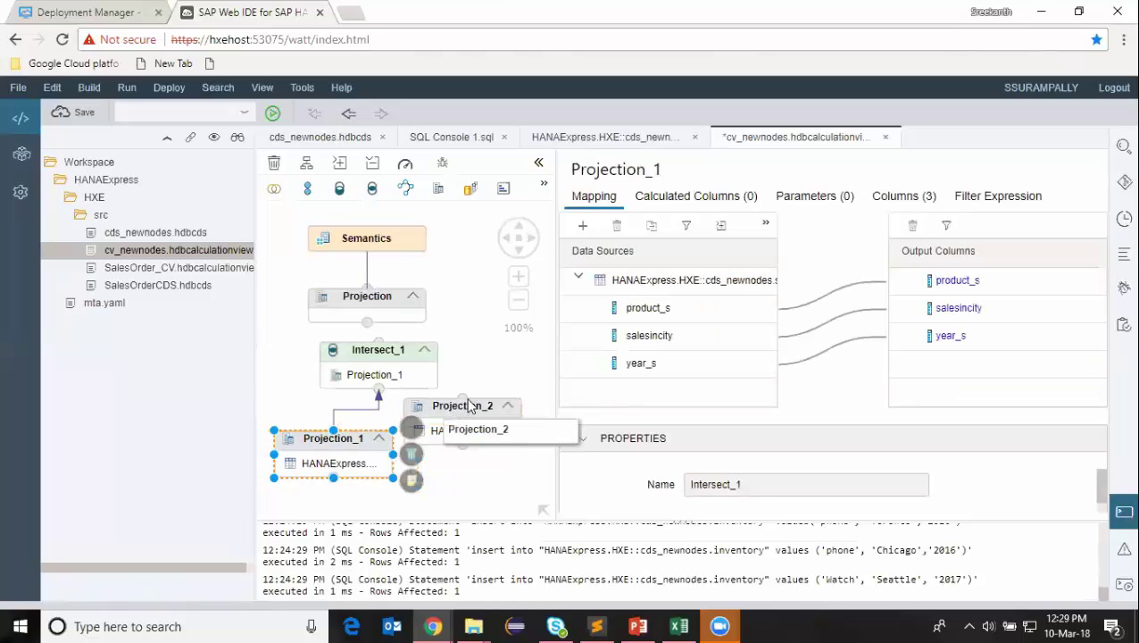
click(505, 406)
drag(534, 386, 377, 371)
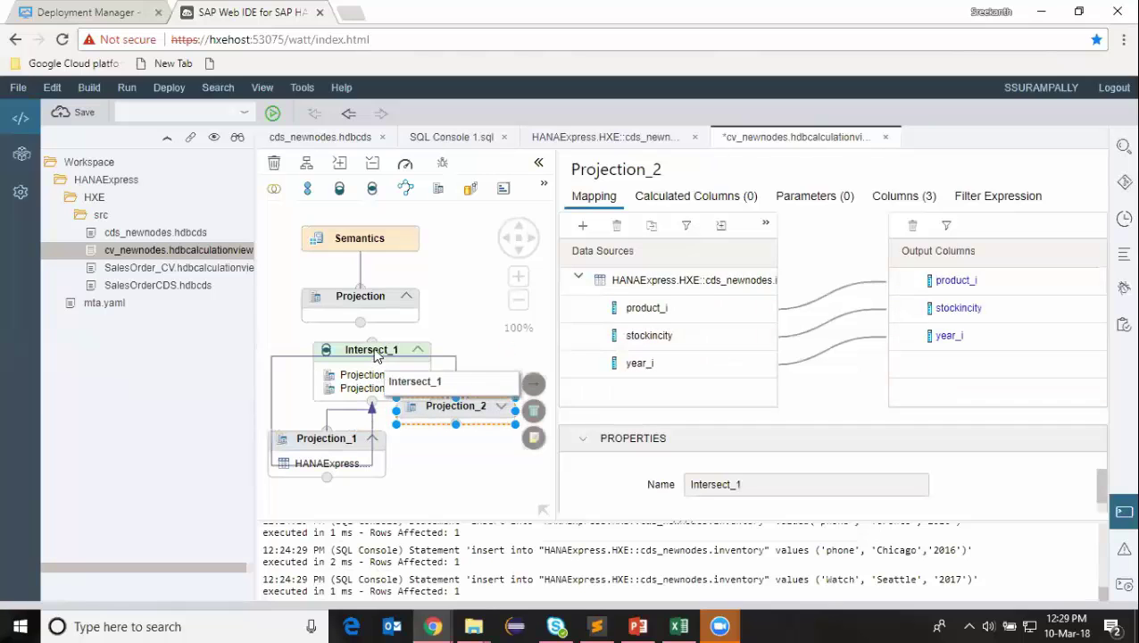
Map product_s from Projection_1 and product_i from Projection_2 to the same output column, product_s, in Intersect_1
click(373, 344)
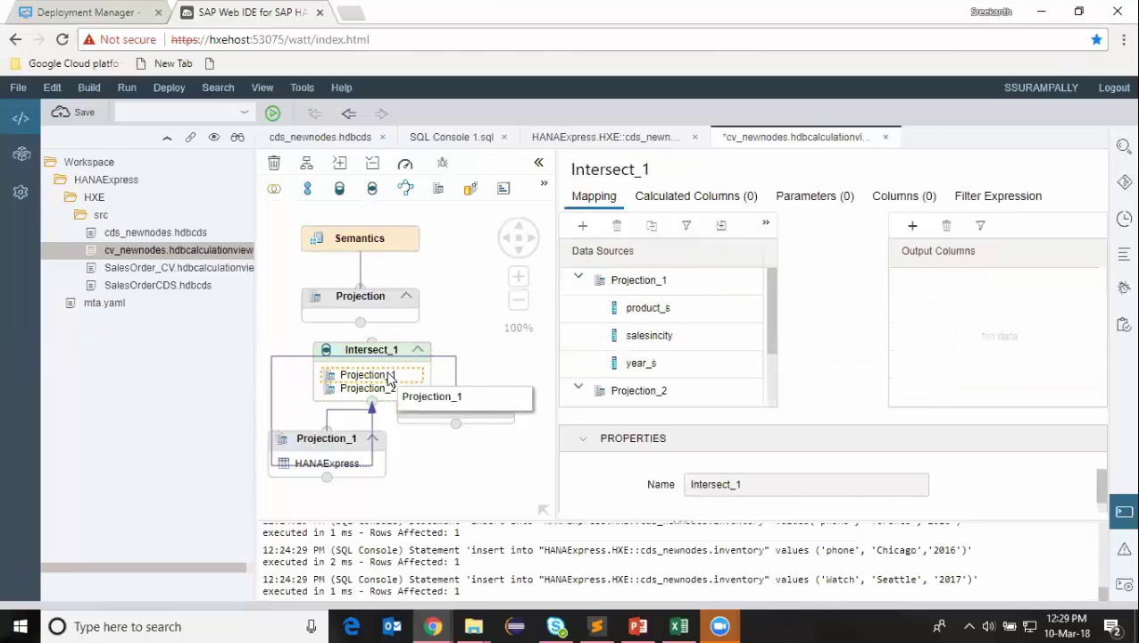
mouse_move(773, 301)
mouse_down()
mouse_move(770, 354)
mouse_move(769, 301)
mouse_up()
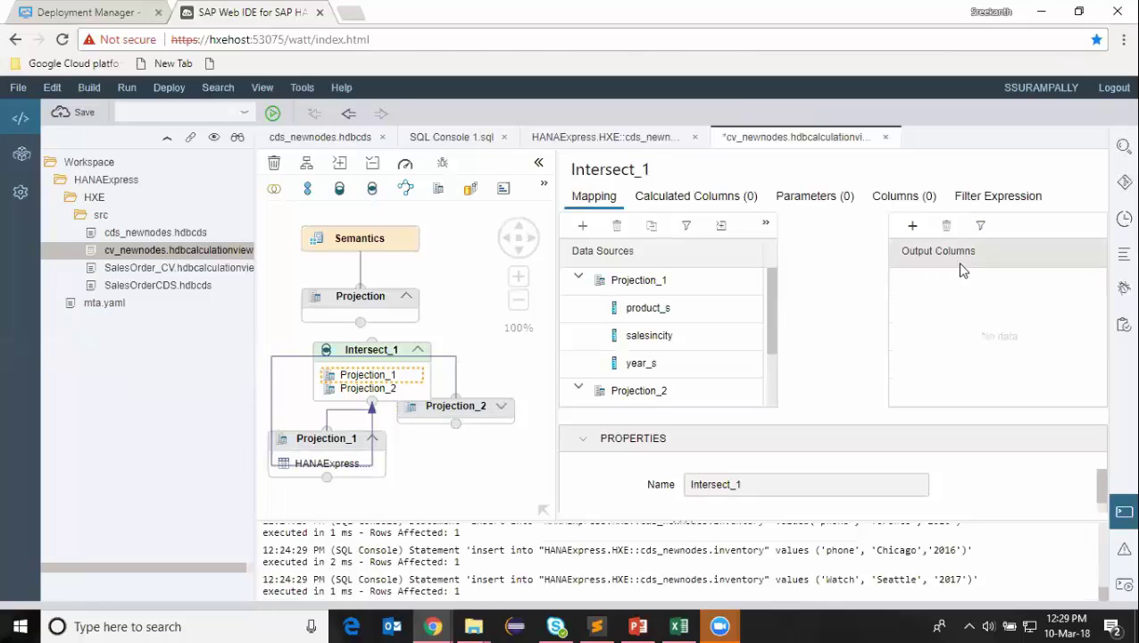
click(650, 310)
drag(668, 315, 982, 326)
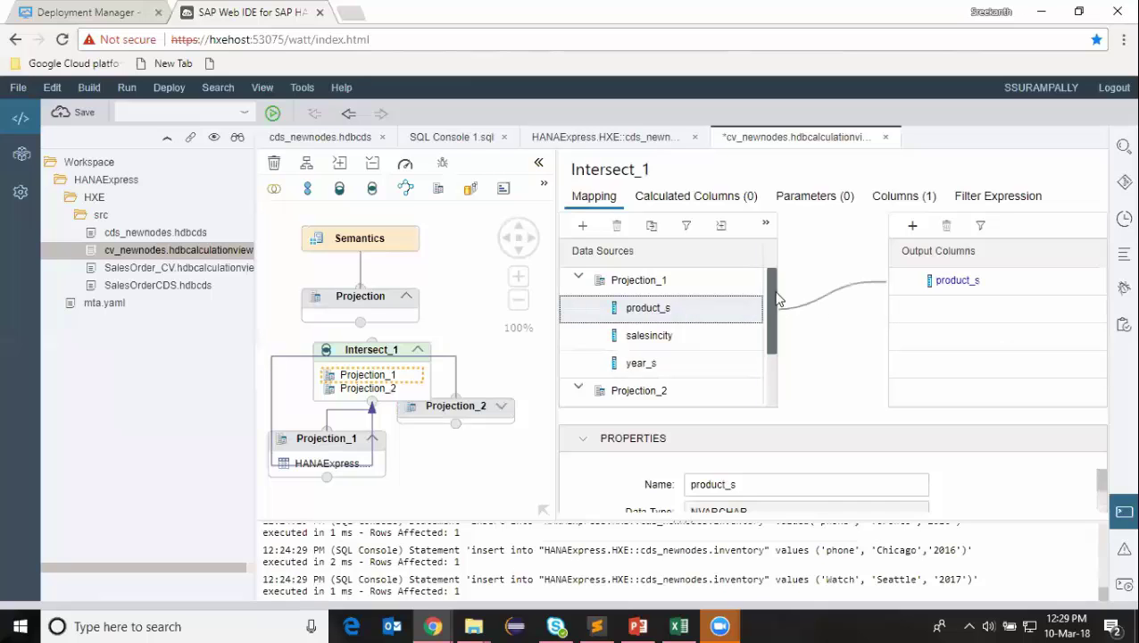
drag(772, 297, 768, 349)
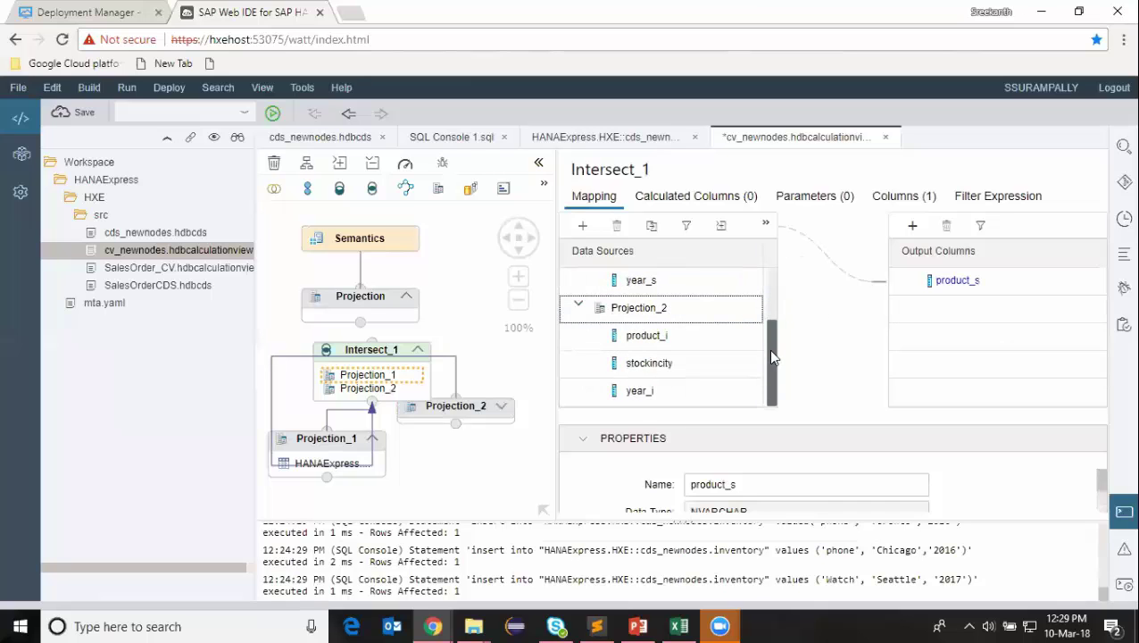
drag(660, 344, 890, 292)
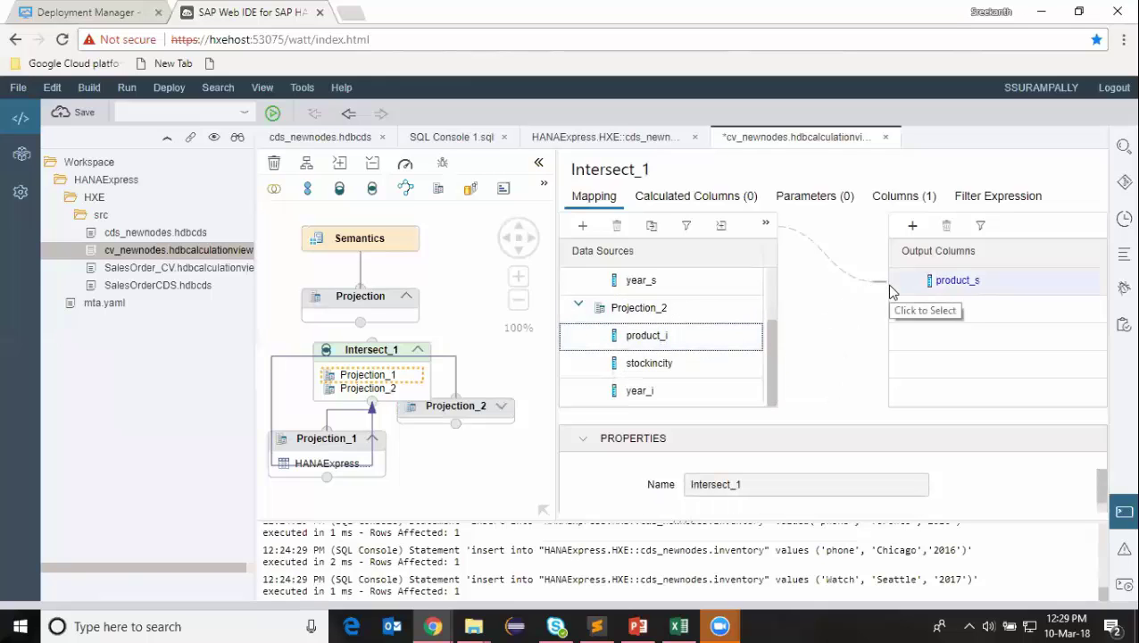
Rename the product_s output column of Intersect_1 to product
click(963, 282)
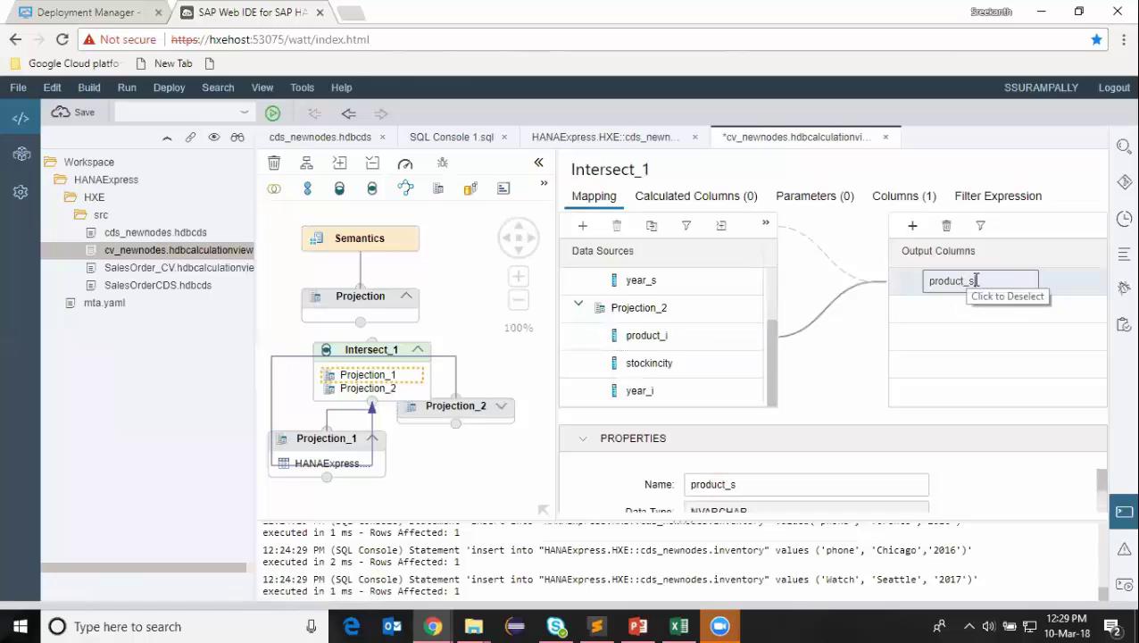
key(BackSpace)
key(BackSpace)
click(853, 348)
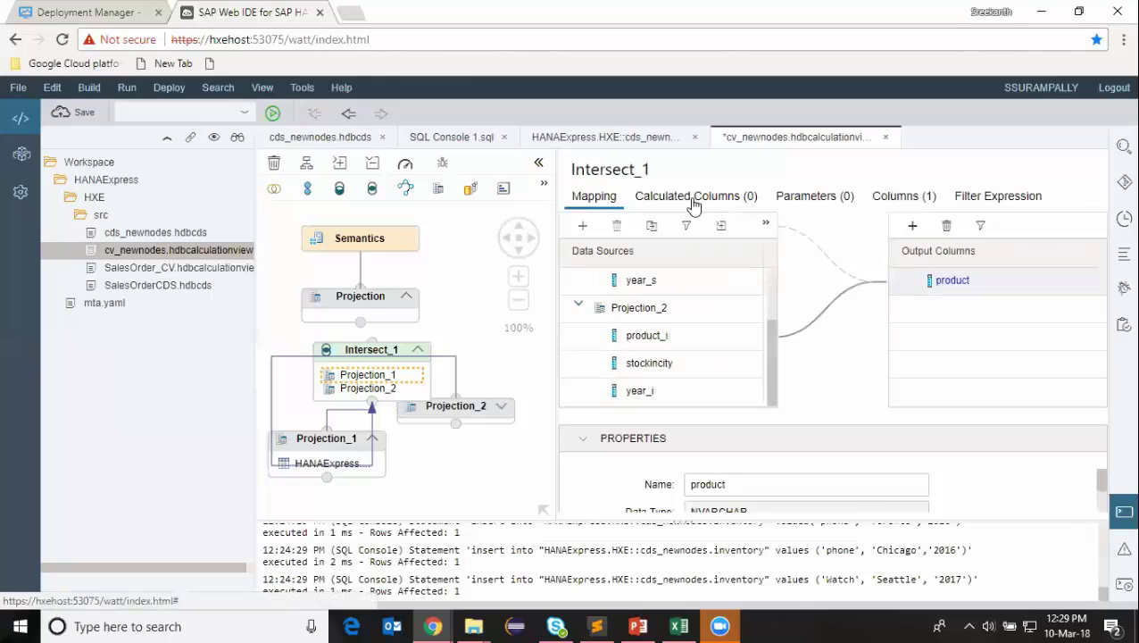
Connect Intersect_1 to the default Projection node and map its product column to that node's output
click(398, 350)
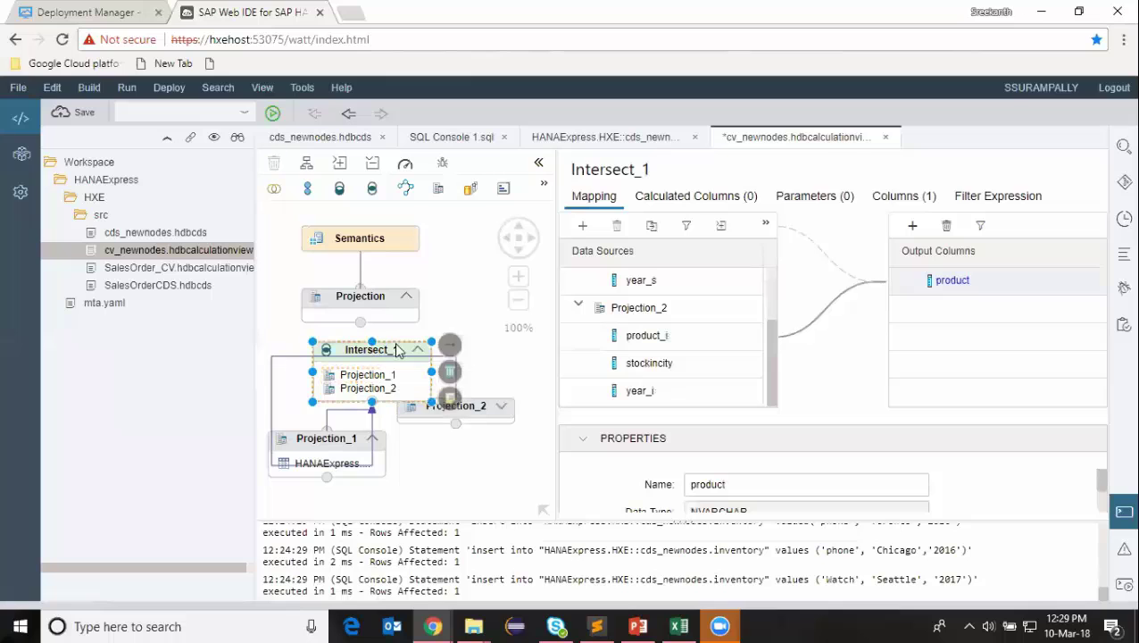
drag(449, 344, 377, 301)
click(377, 301)
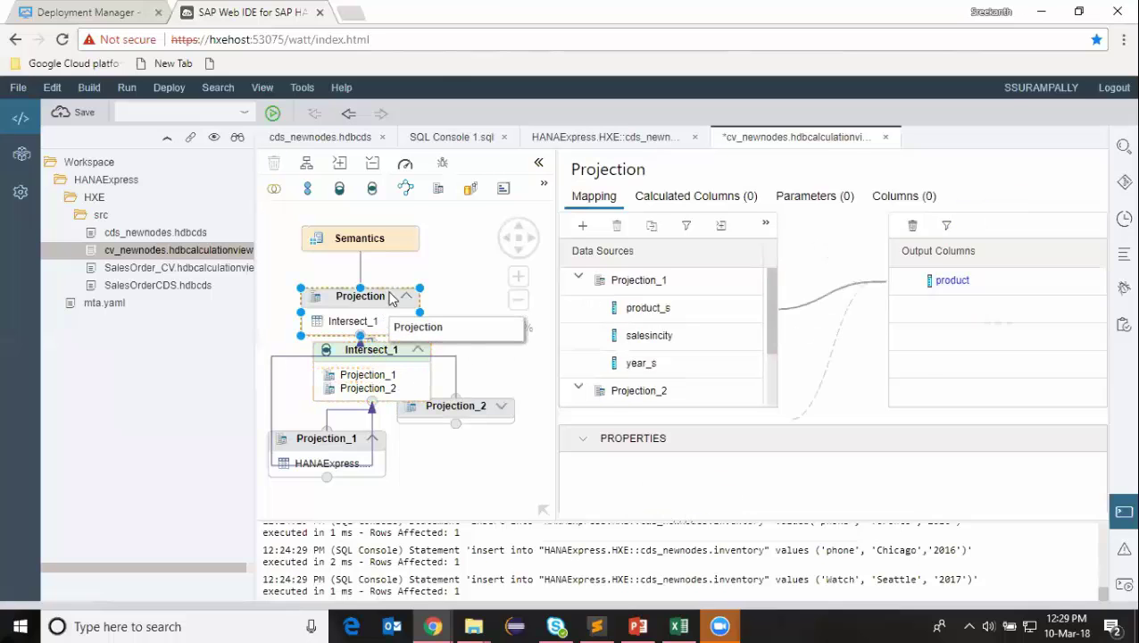
drag(648, 310, 981, 298)
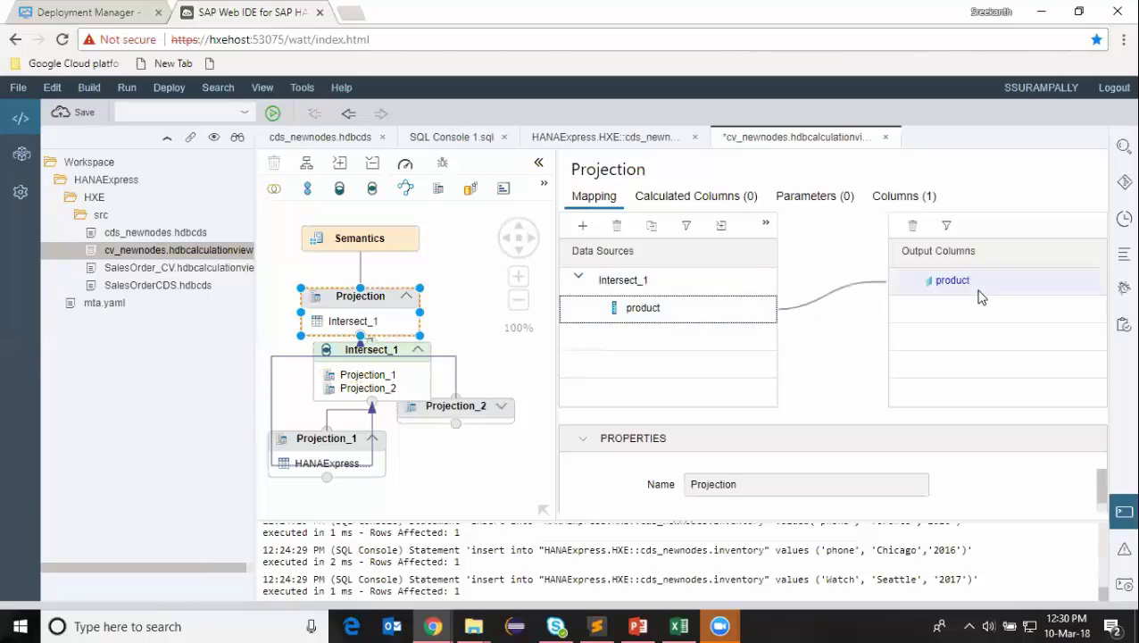
Review the Semantics columns, save the calculation view and build the cv_newnodes.hdbcalculationview file
click(379, 243)
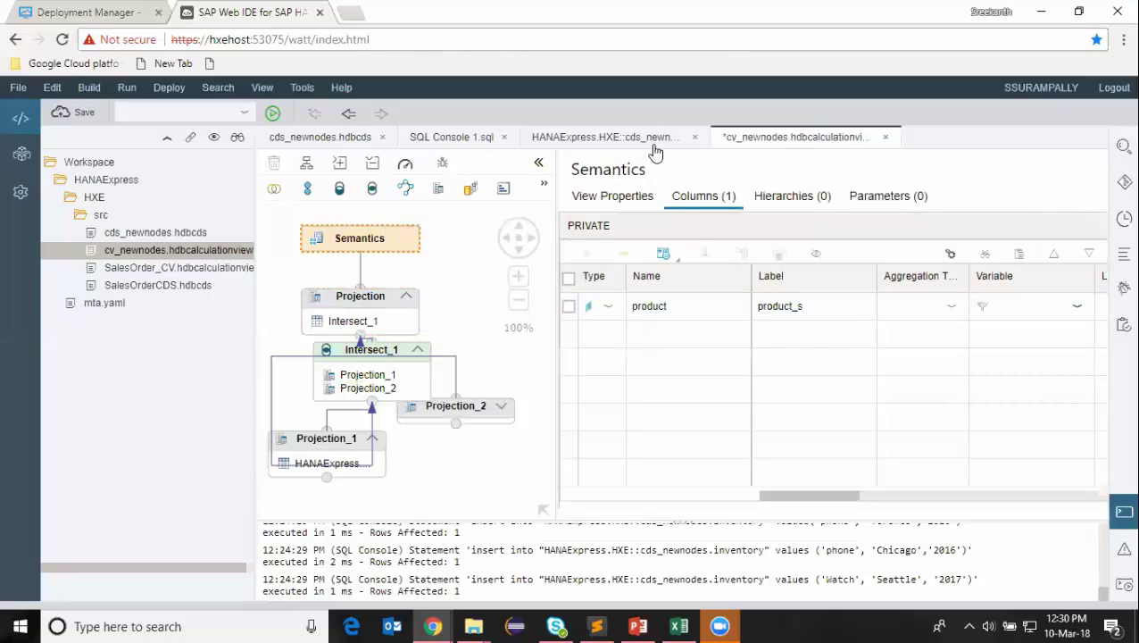
click(76, 113)
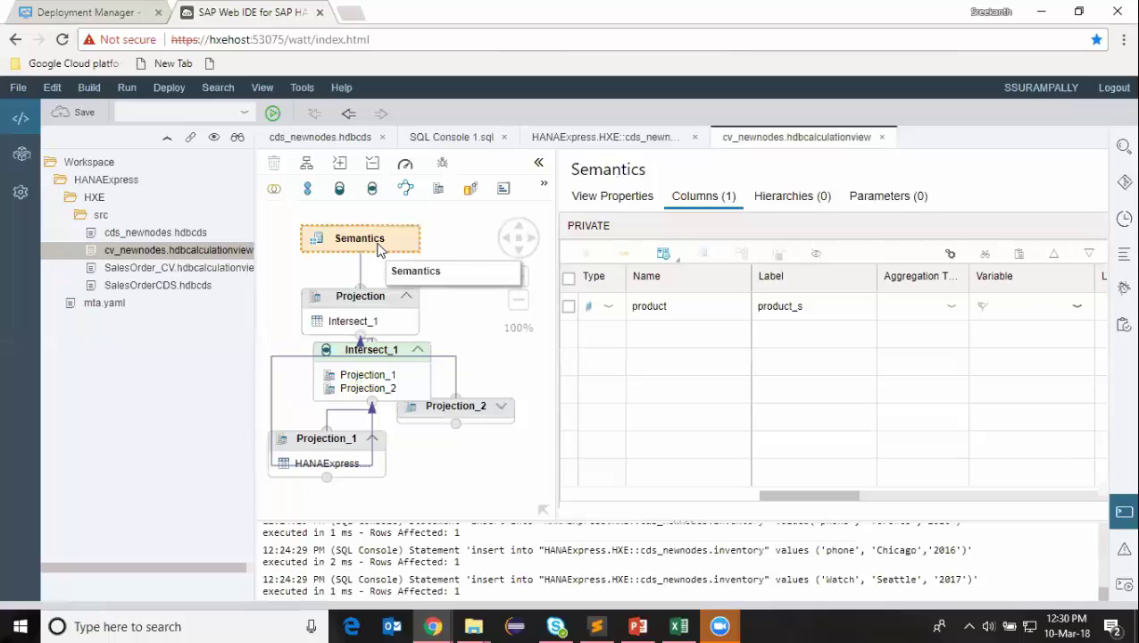
right_click(201, 257)
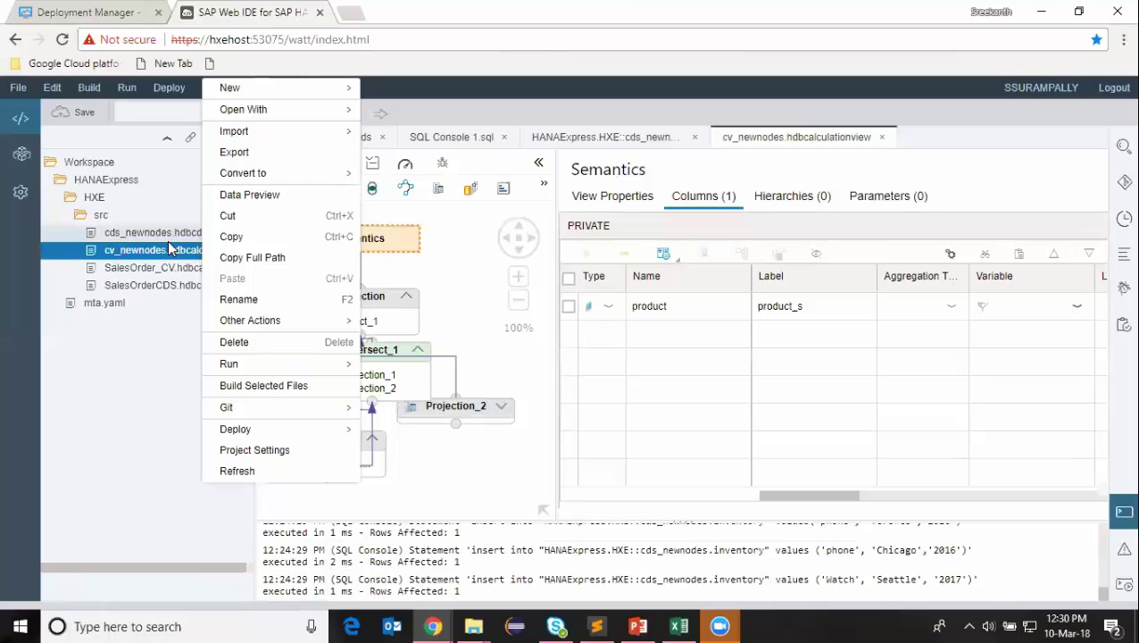
click(234, 385)
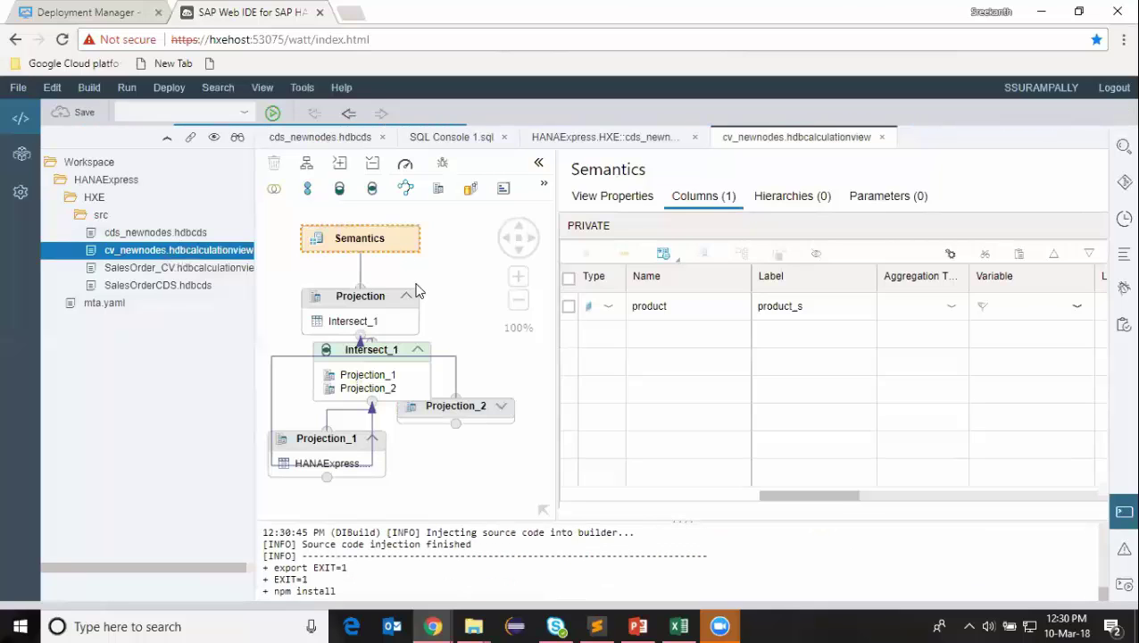
click(1104, 596)
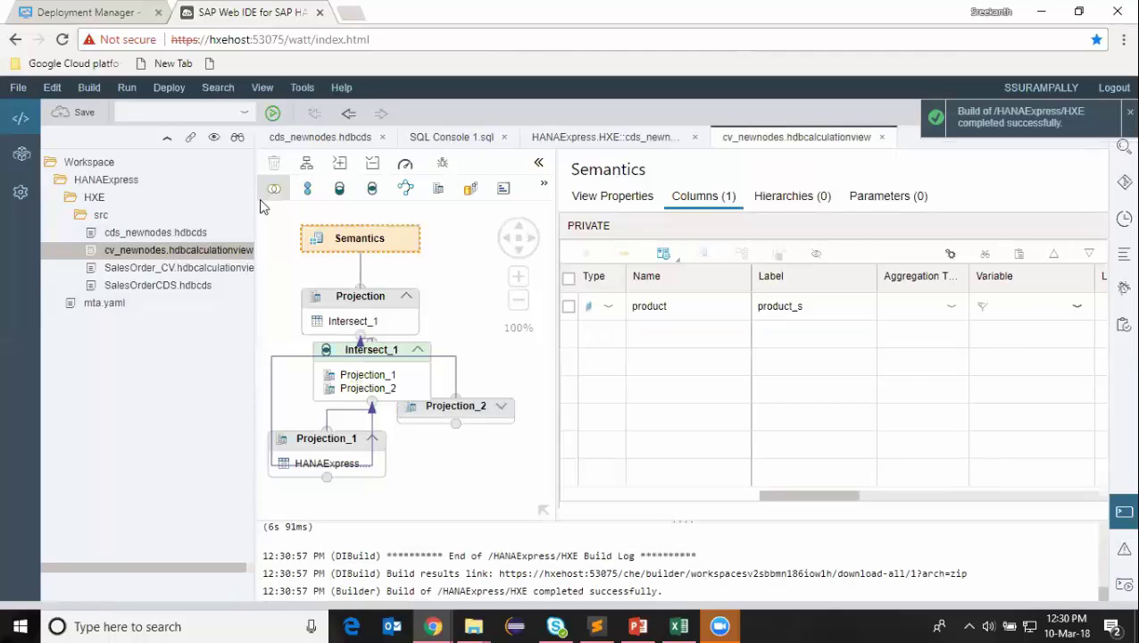
Preview the output data of the cv_newnodes.hdbcalculationview file
right_click(185, 251)
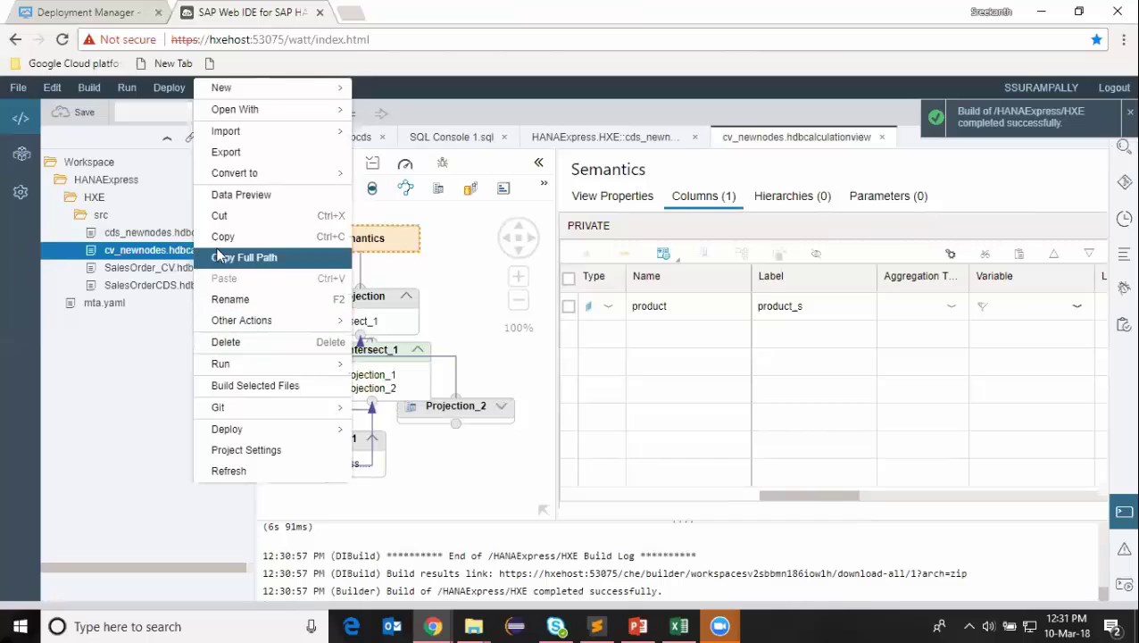
click(234, 195)
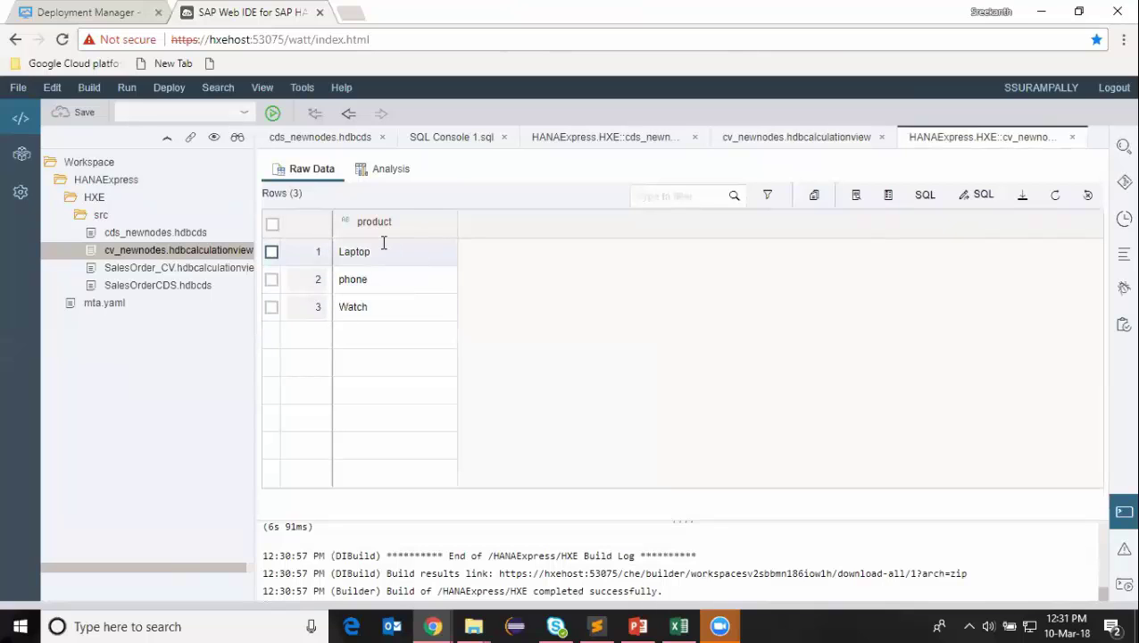
Reopen the cv_newnodes calculation view and review the column mappings of the Projection and Intersect_1 nodes
double_click(200, 255)
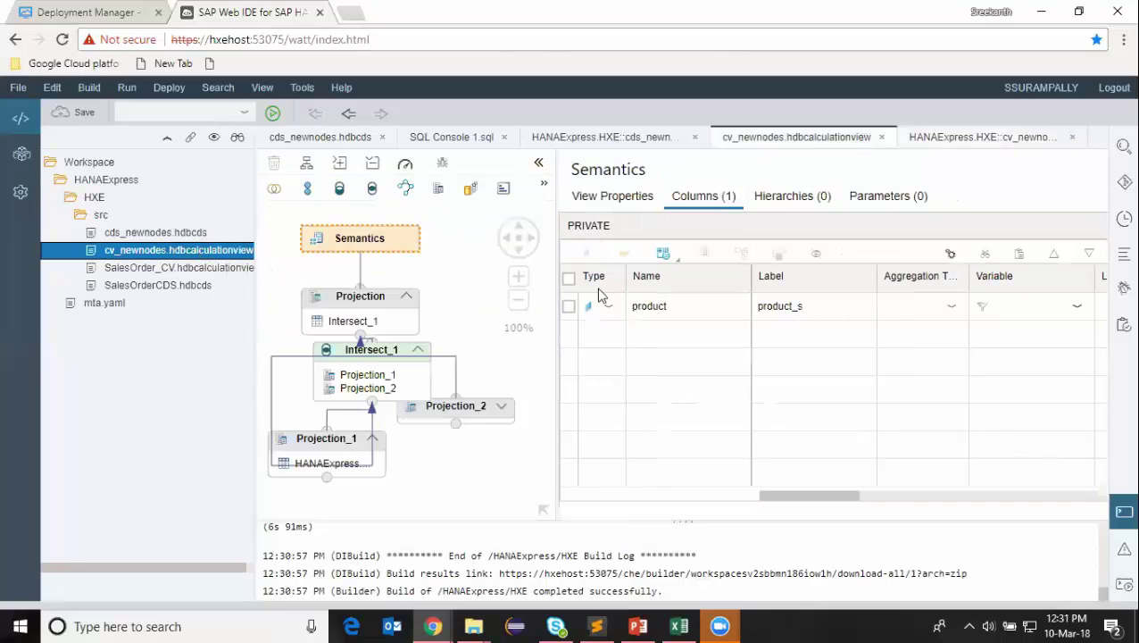
click(387, 308)
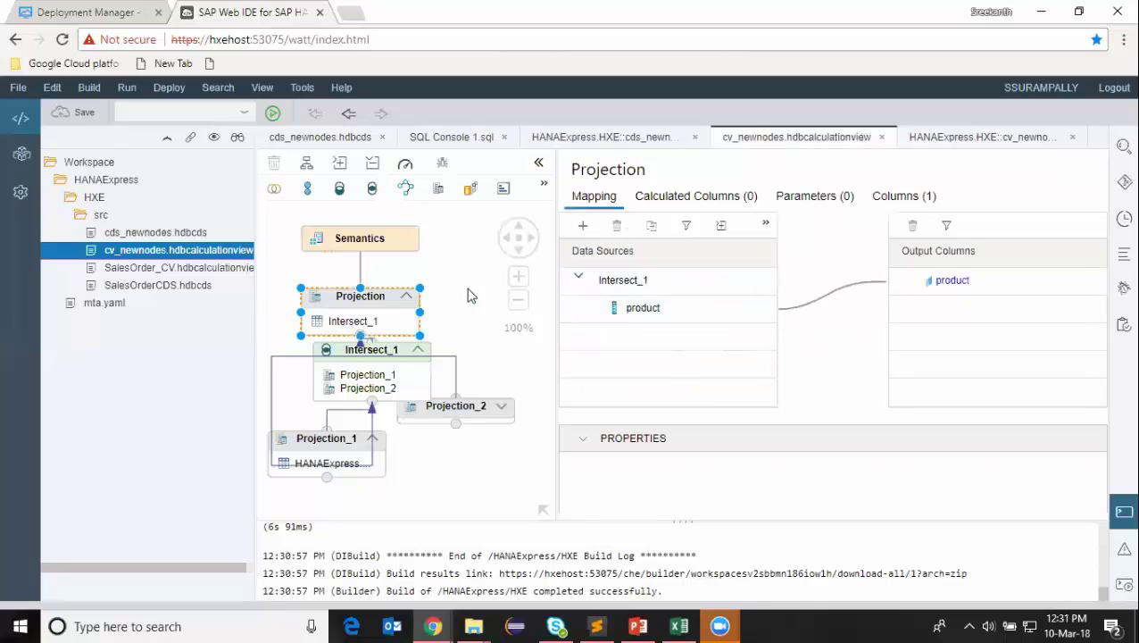
click(386, 360)
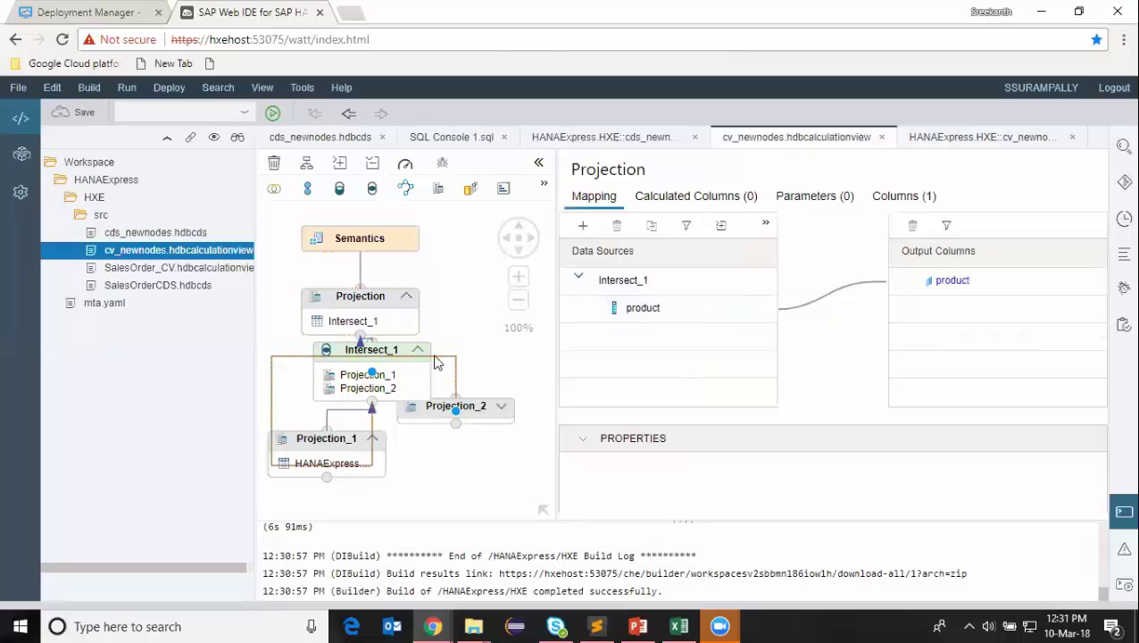
click(382, 348)
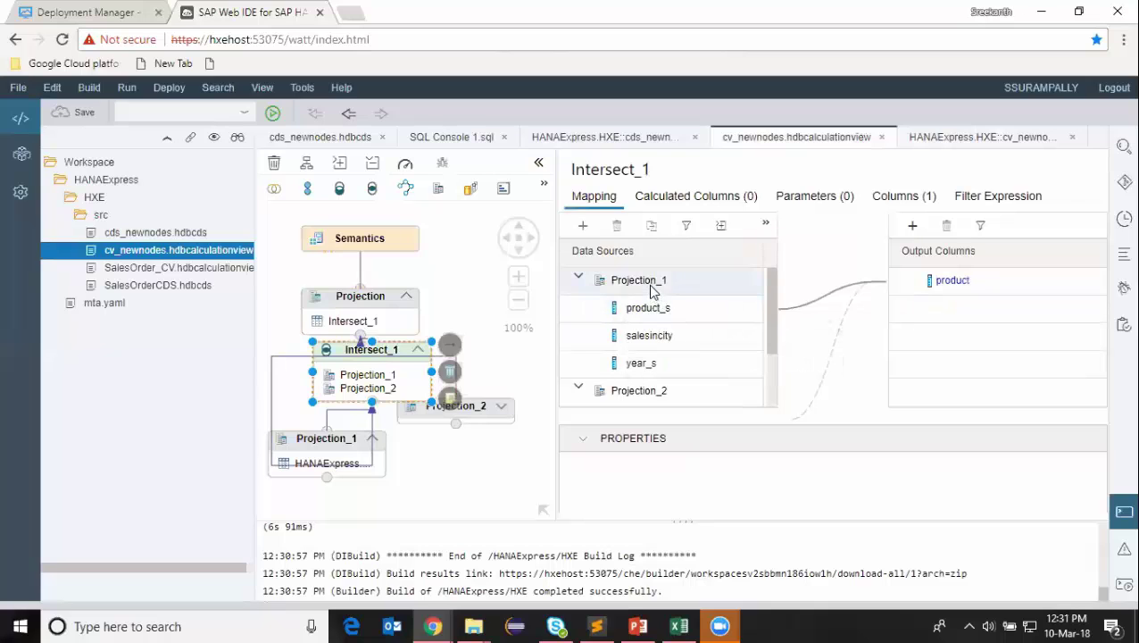
drag(772, 285, 764, 341)
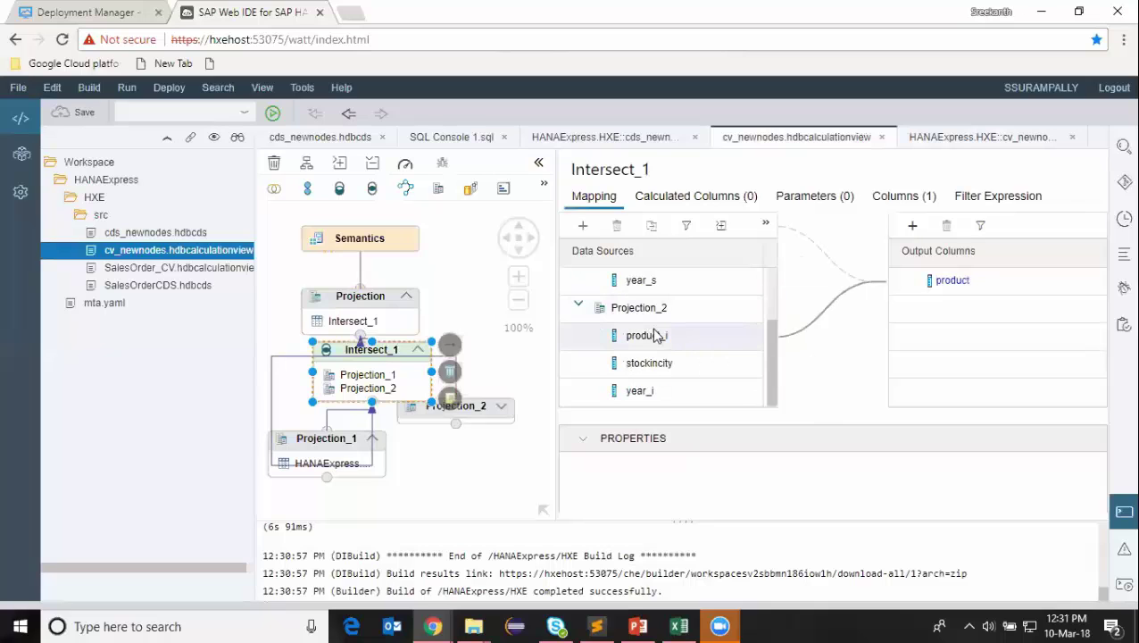
mouse_move(655, 335)
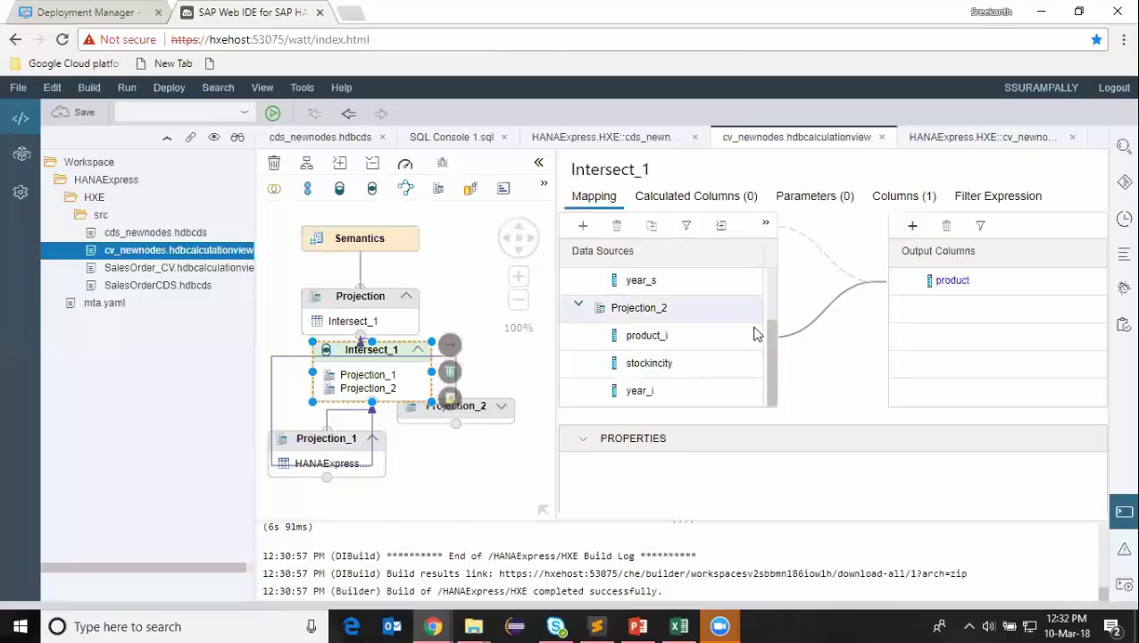
drag(768, 321, 768, 274)
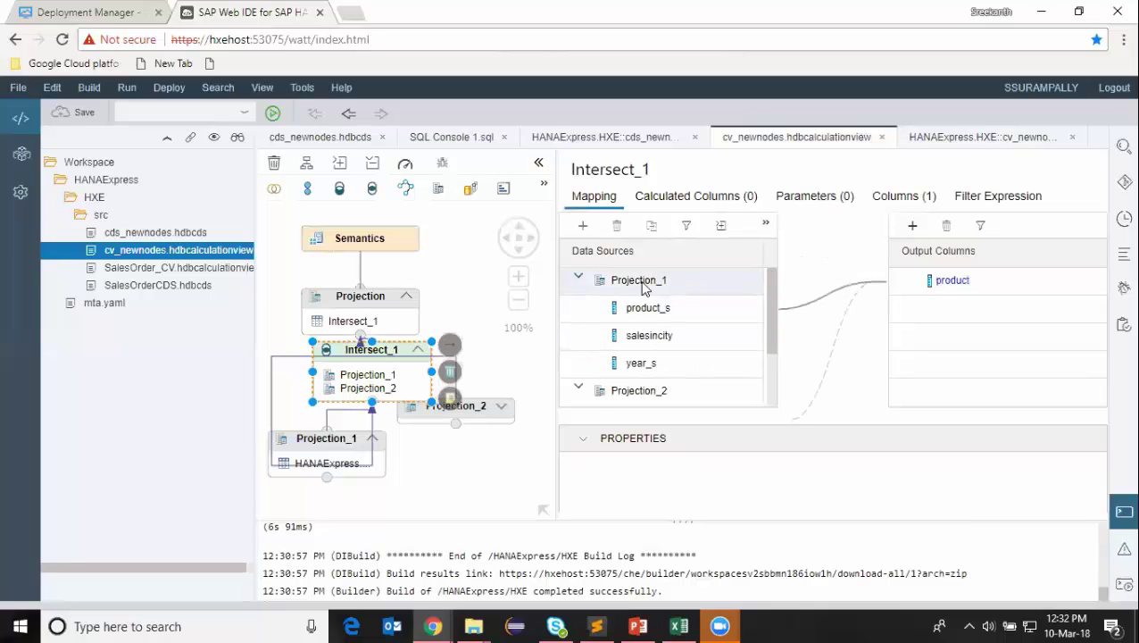
drag(669, 291, 773, 357)
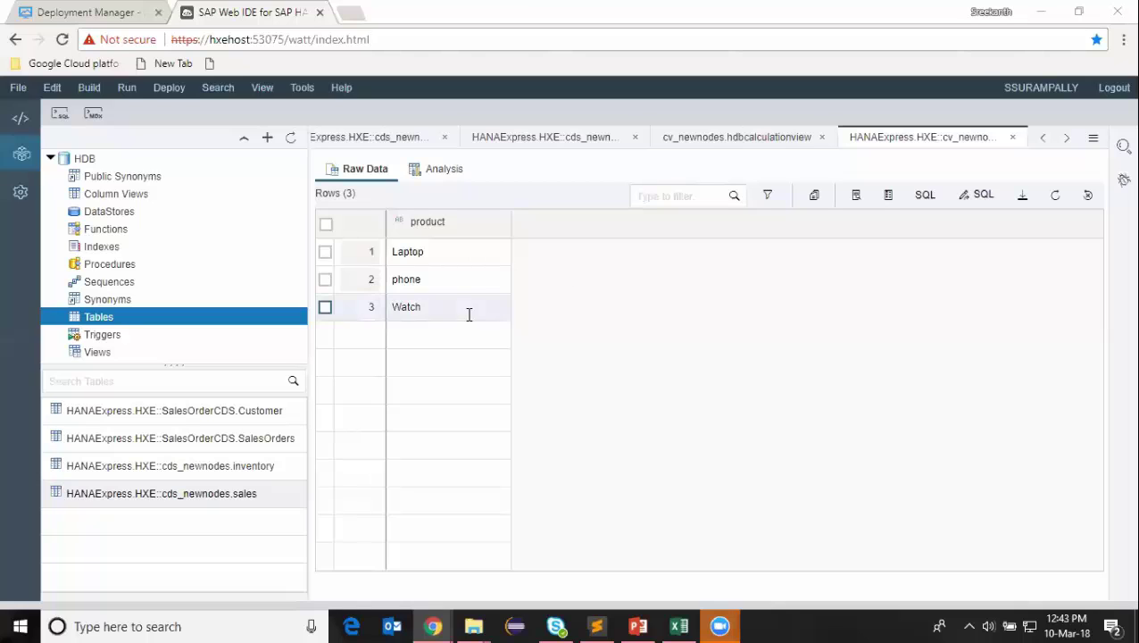
Open a new SQL console for HDB and copy the inner join query on product_s = product_i into it from INTERSECT.txt in Sublime Text
click(61, 116)
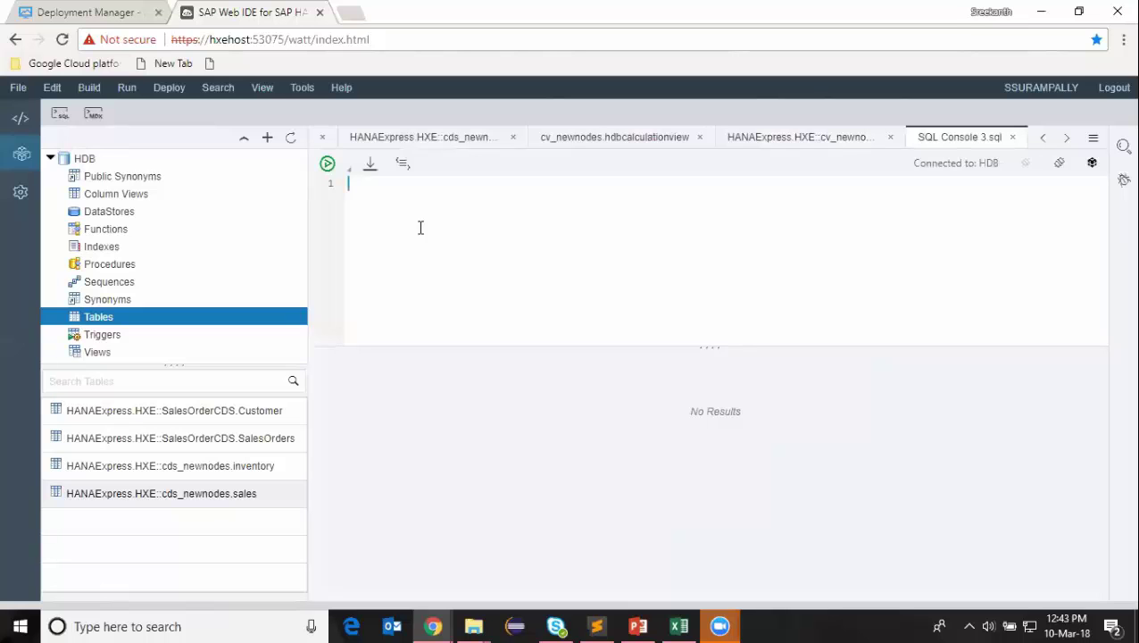
click(598, 625)
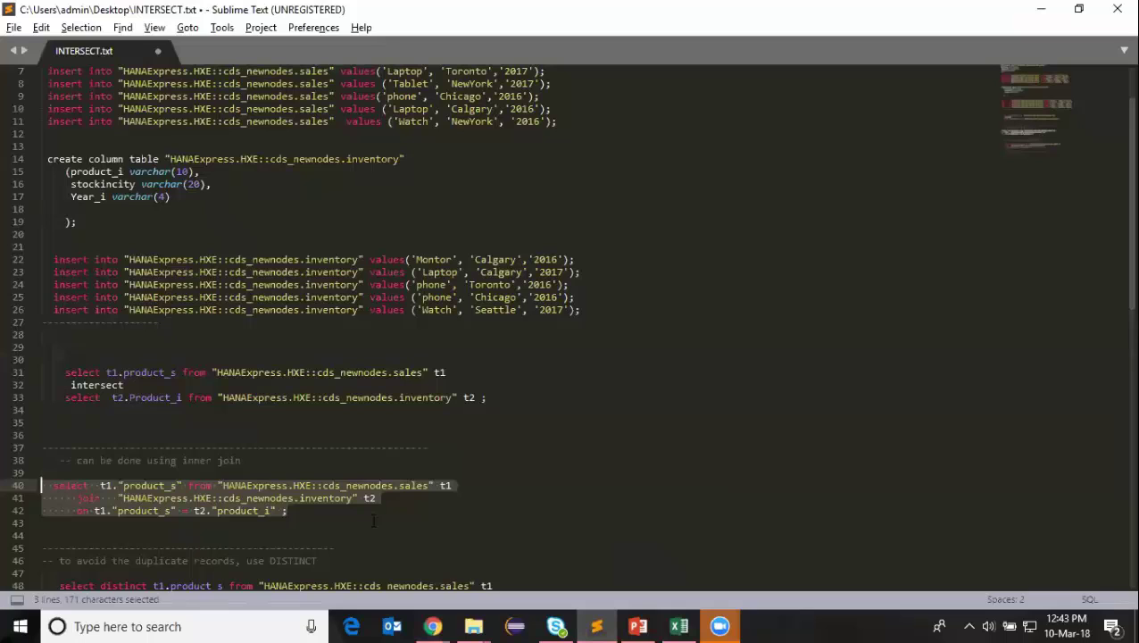
key(ctrl+c)
key(alt+Tab)
key(ctrl+v)
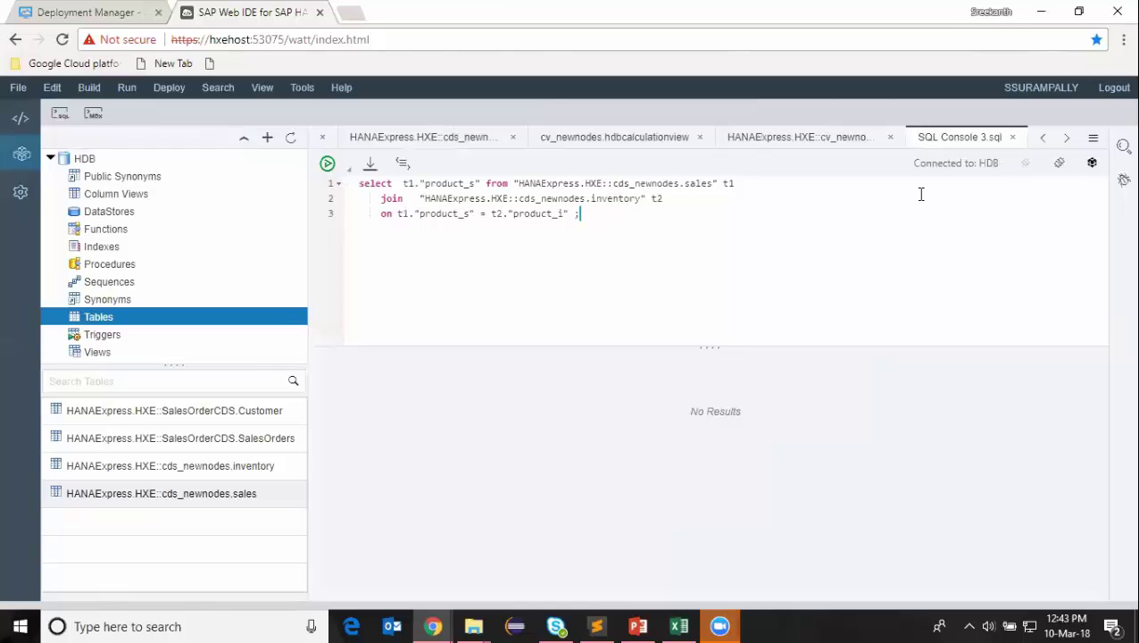
Run the inner join query of the sales and inventory tables and enlarge the results area
drag(591, 217, 352, 179)
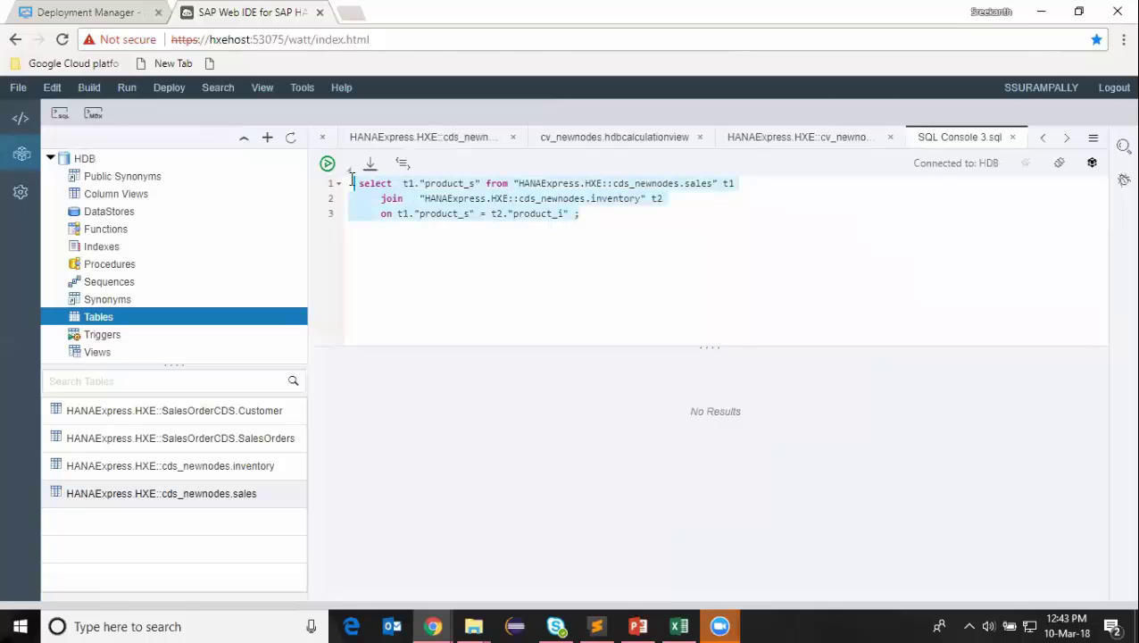
click(328, 164)
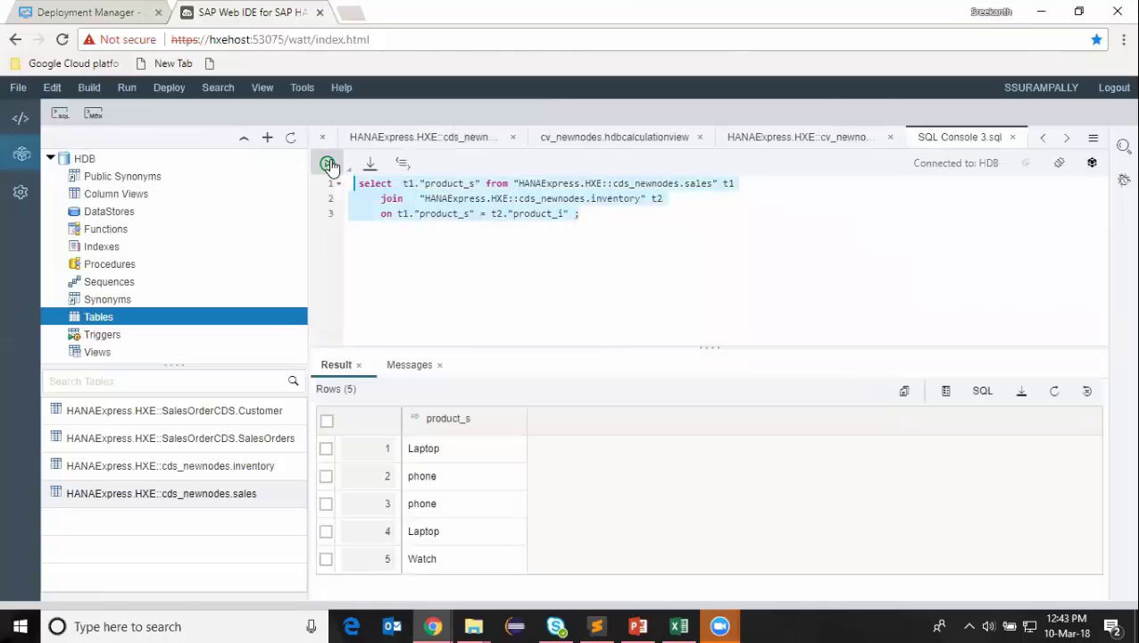
drag(707, 346, 712, 292)
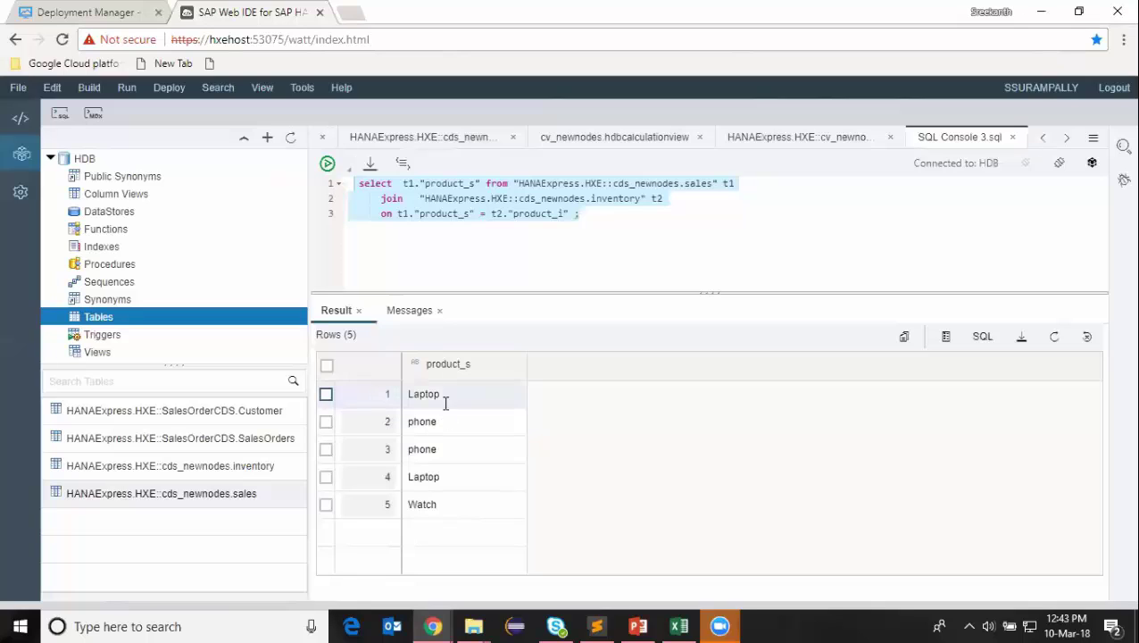
Add distinct after select in the inner join query and run it again
click(398, 183)
text(distinct)
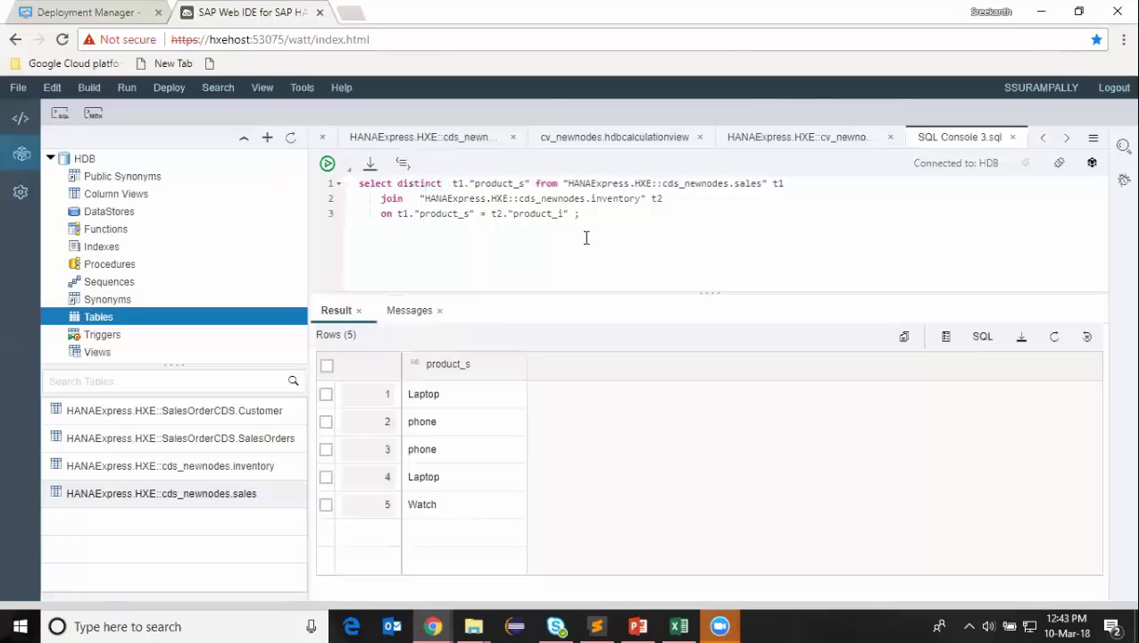
key(ctrl+a)
click(327, 171)
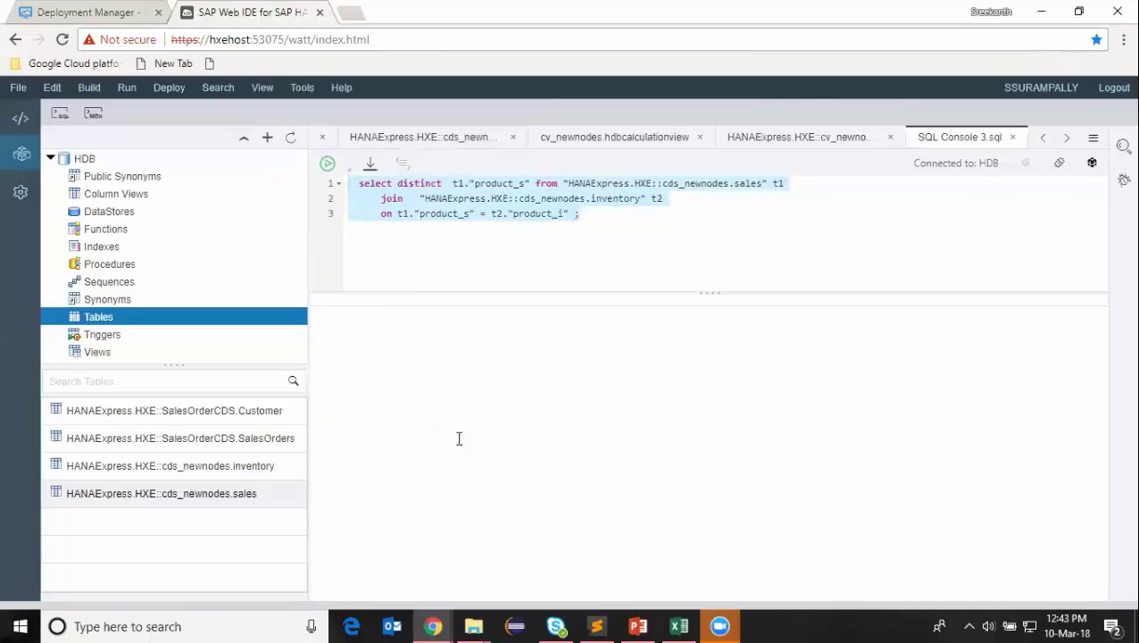
Compare the cv_newnodes data preview with the result of the distinct join query in SQL Console 3
click(754, 138)
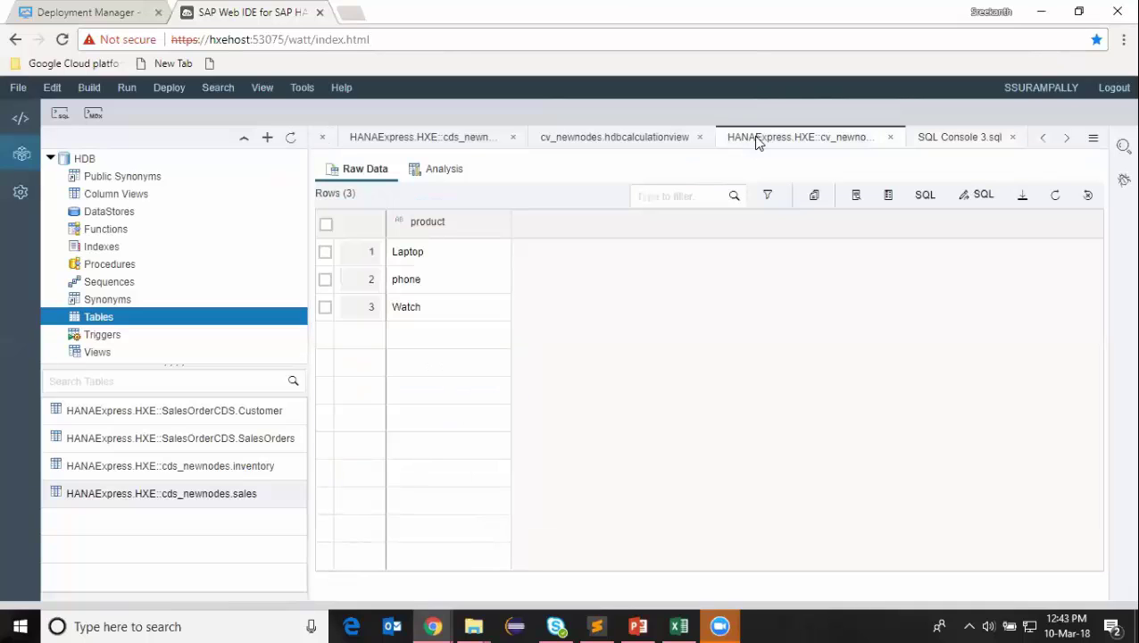
click(951, 140)
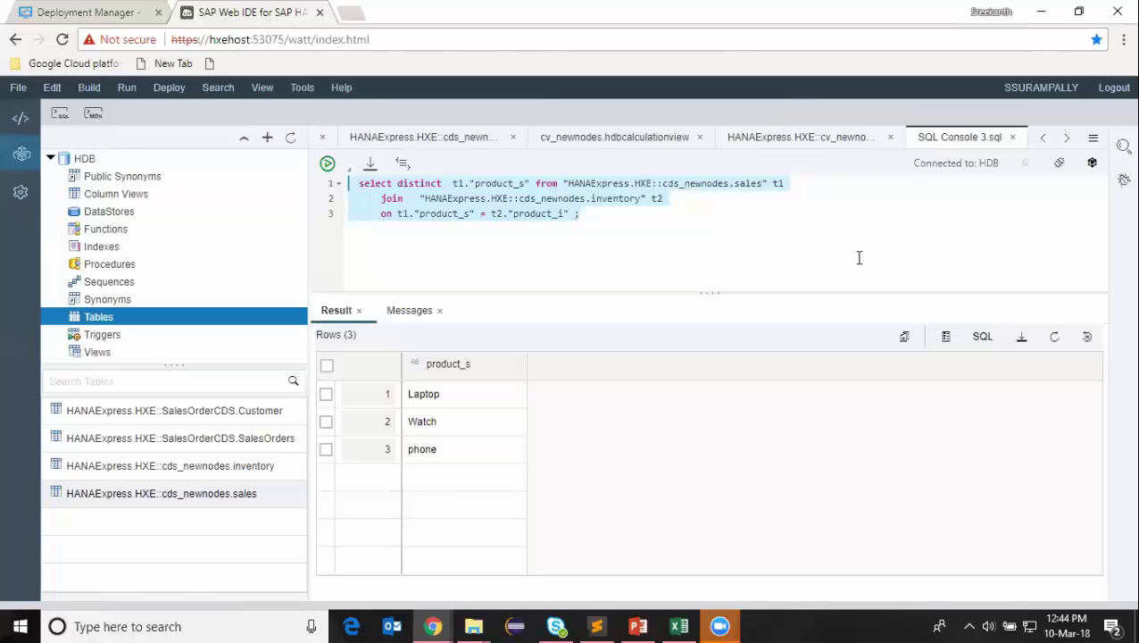
click(822, 140)
click(951, 140)
Reopen cv_newnodes.hdbcalculationview and map salesincity from Projection_1 and stockincity from Projection_2 to one output column, salesincity, in Intersect_1
click(18, 121)
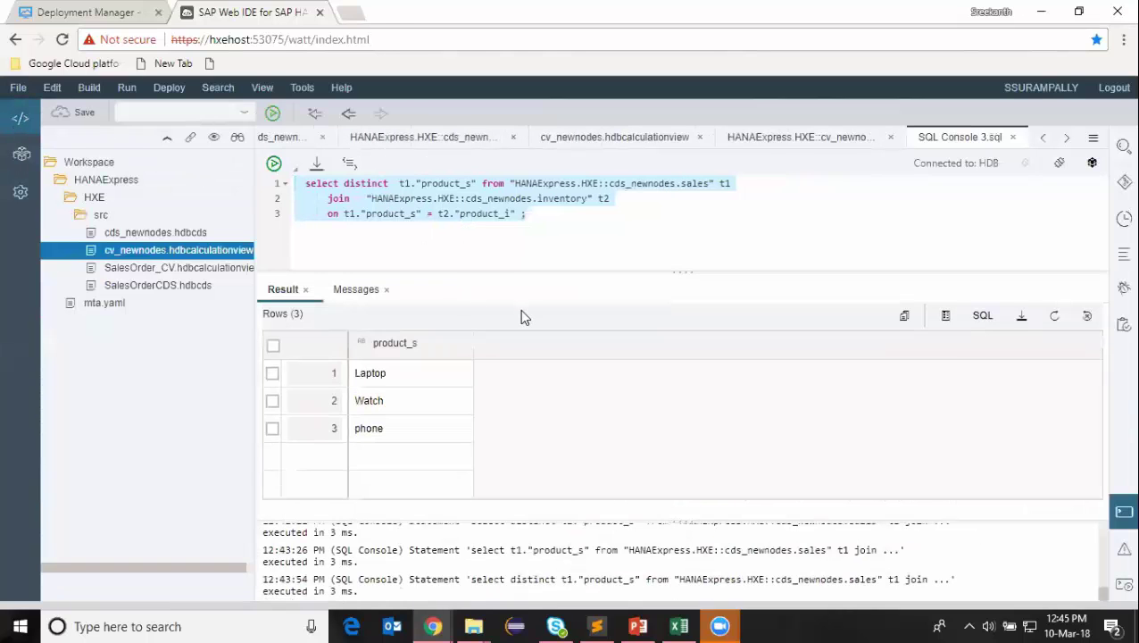
click(190, 255)
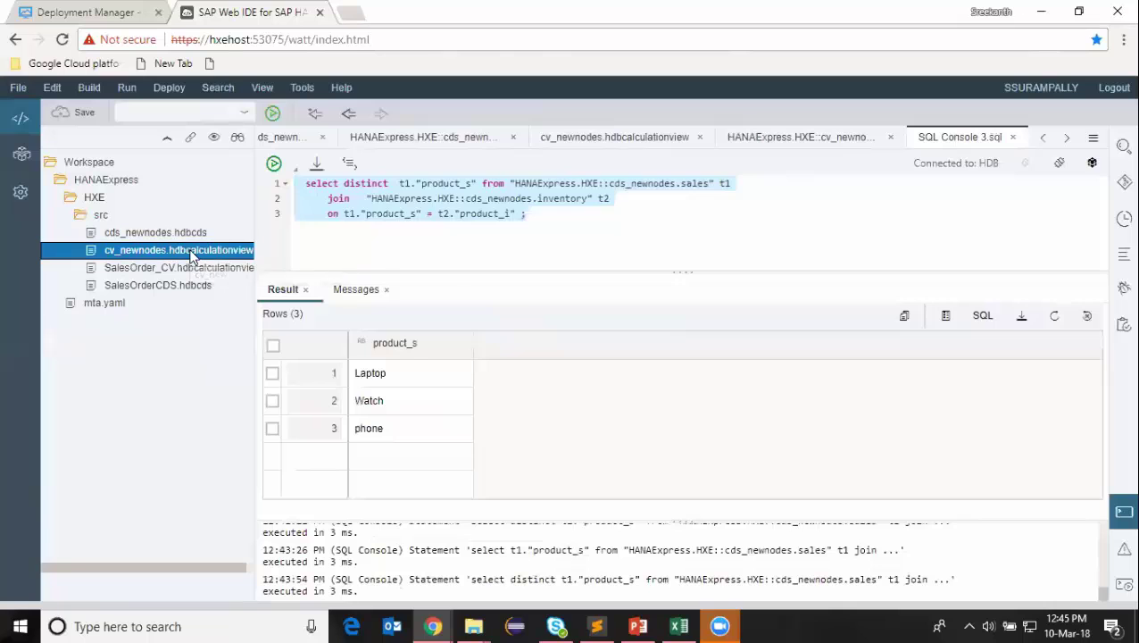
double_click(191, 256)
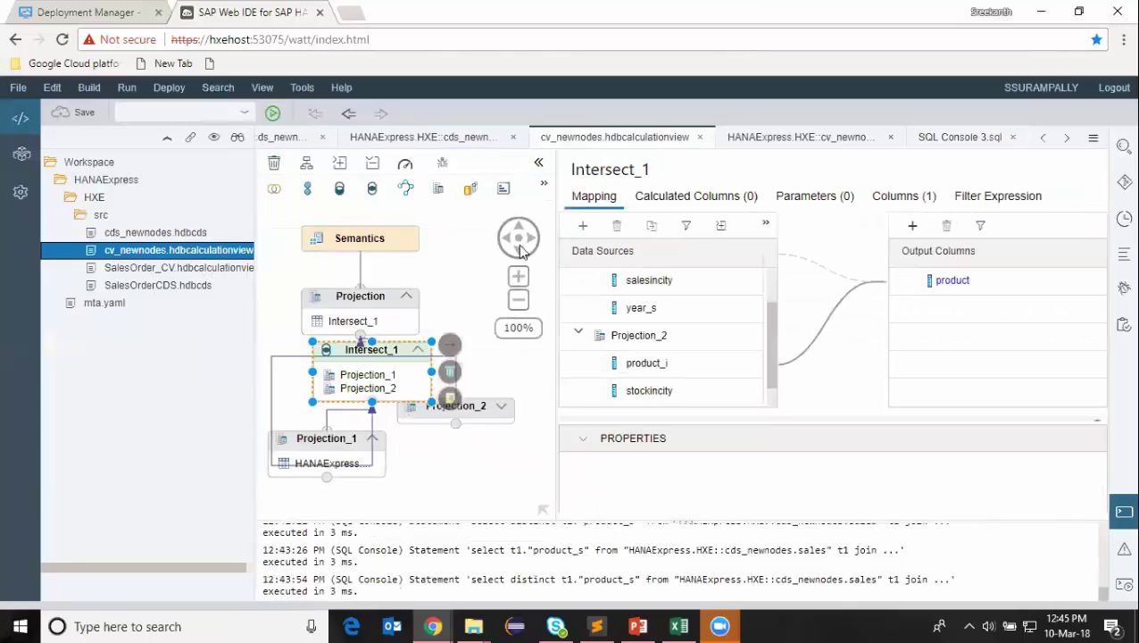
click(517, 299)
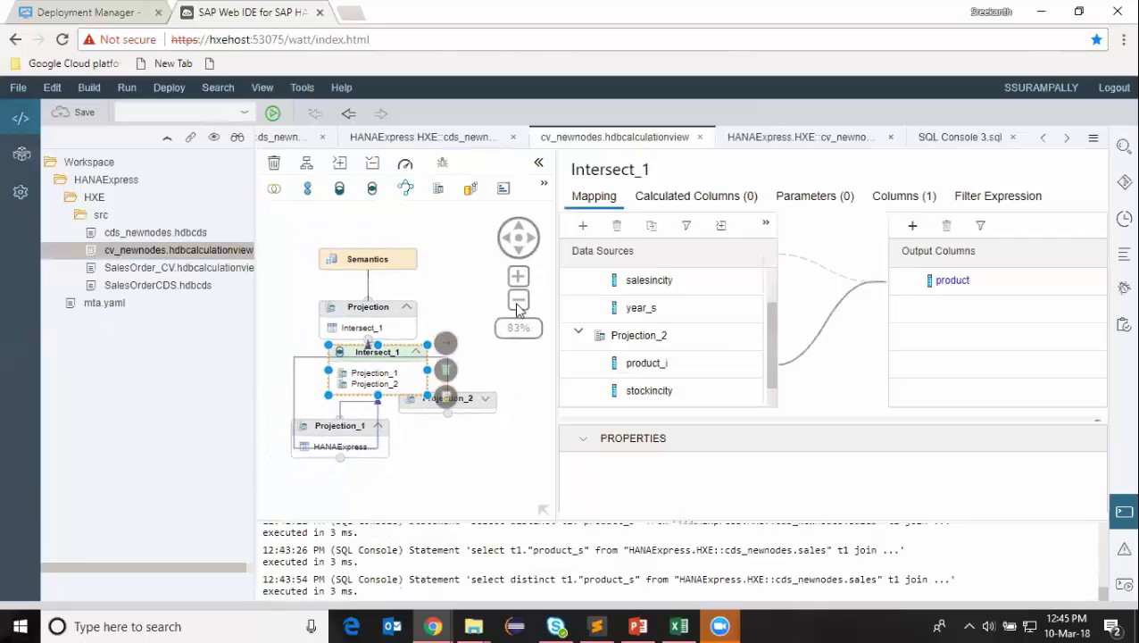
click(518, 300)
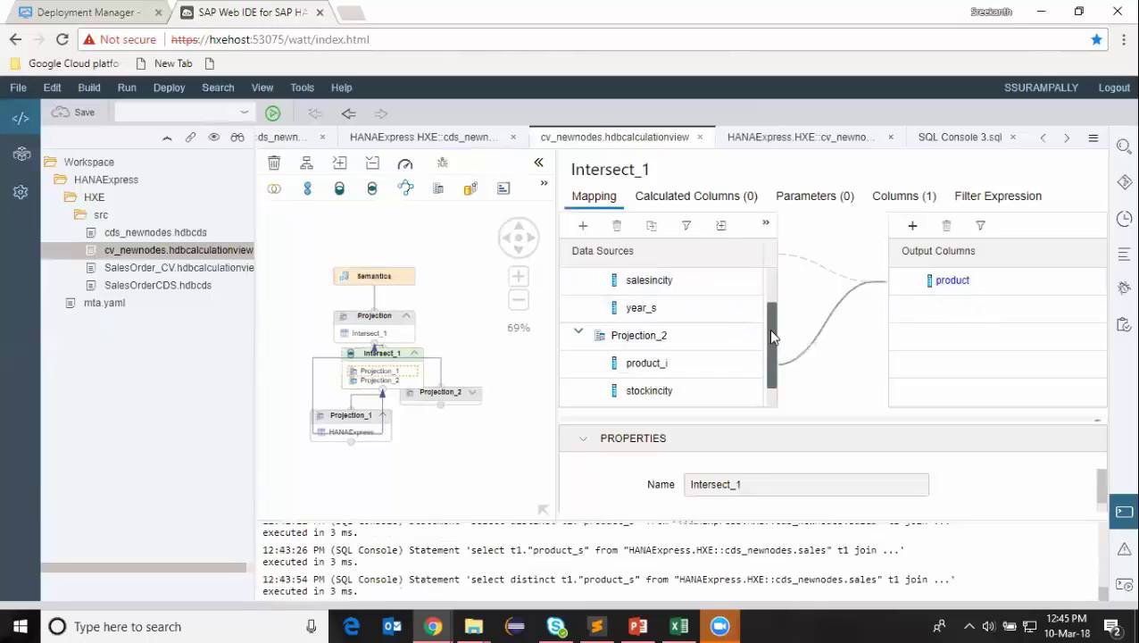
scroll(765, 327, up, 1)
drag(665, 340, 939, 321)
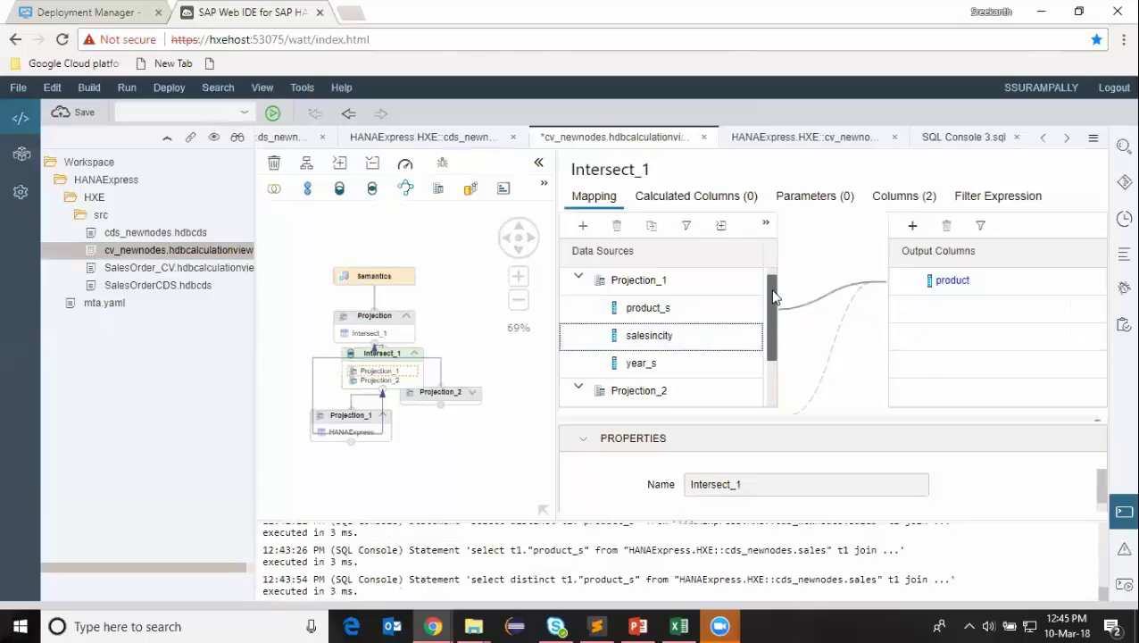
scroll(773, 330, down, 1)
drag(750, 369, 911, 321)
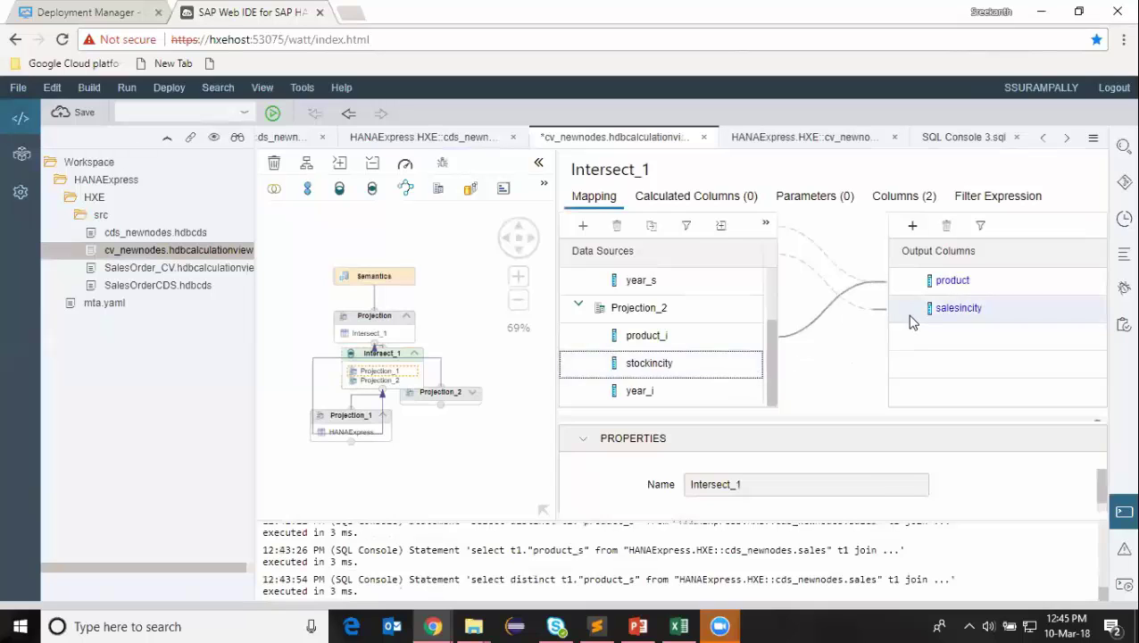
Rename the salesincity output column of Intersect_1 to City
click(956, 309)
double_click(981, 309)
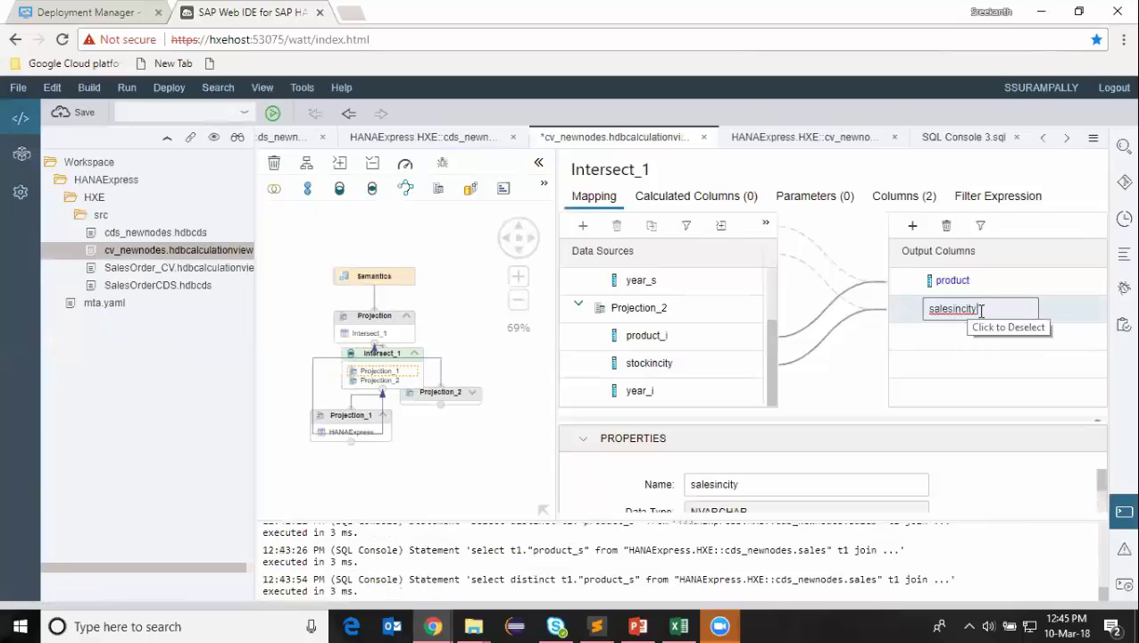
key(BackSpace)
text(City)
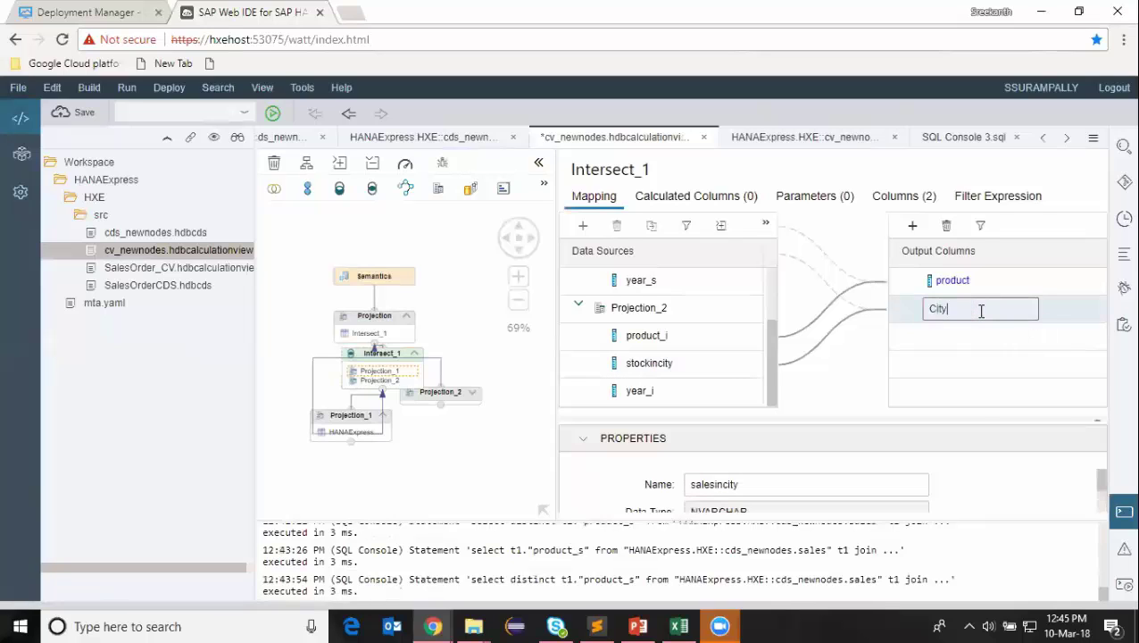
key(Return)
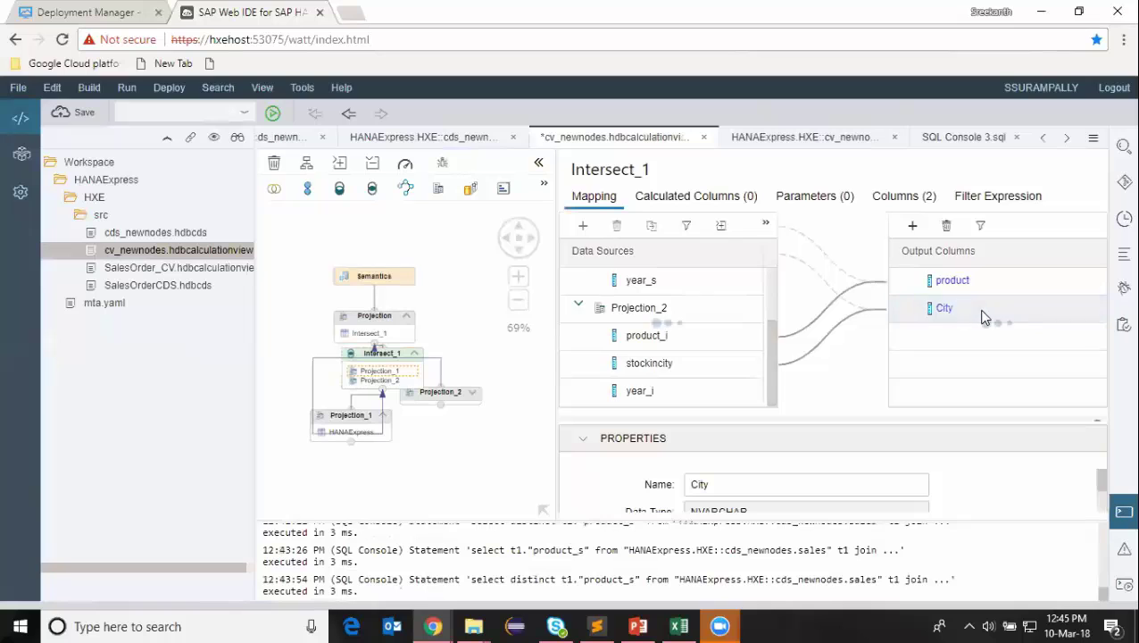
Map the City column of Intersect_1 to the default Projection node's output and check the Semantics columns
click(393, 320)
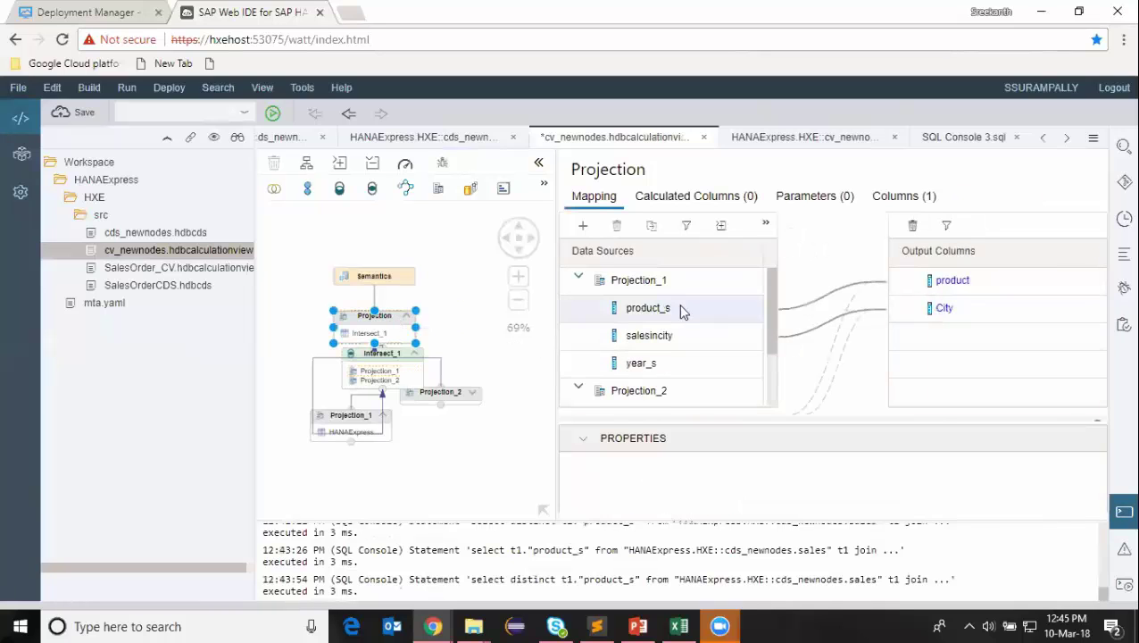
drag(770, 335, 905, 310)
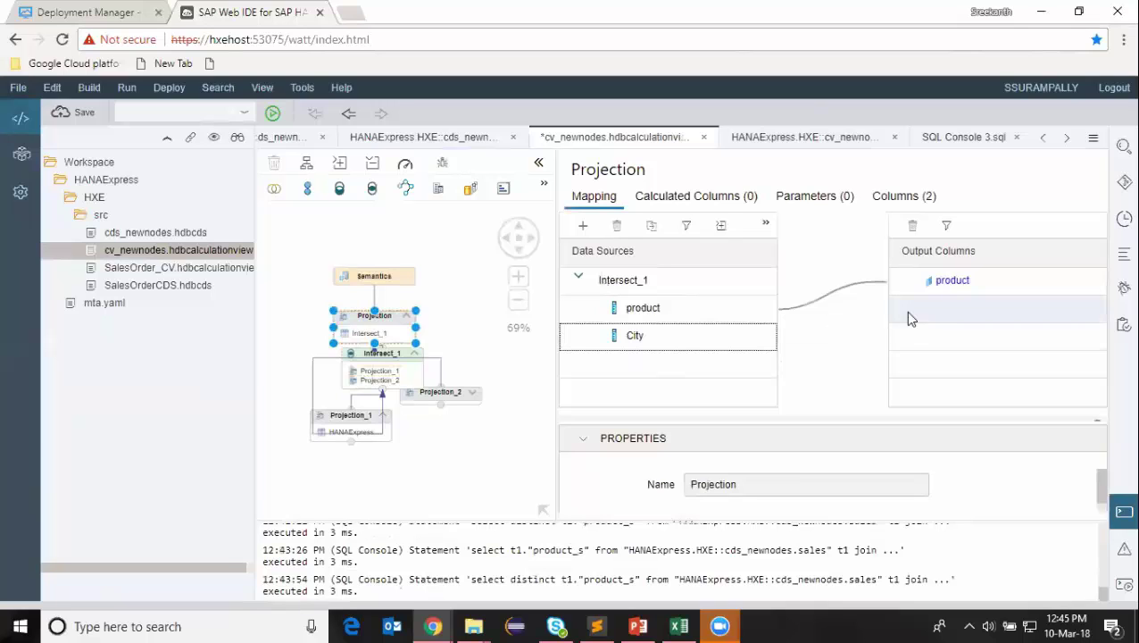
click(403, 281)
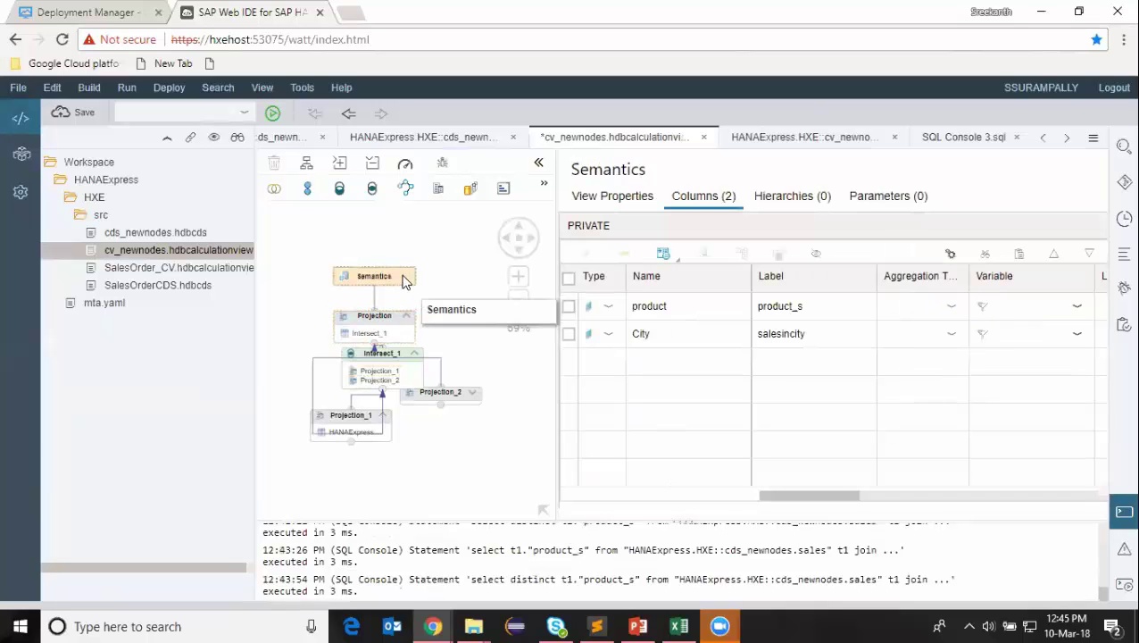
Save the cv_newnodes calculation view with the added City column
click(518, 278)
click(518, 278)
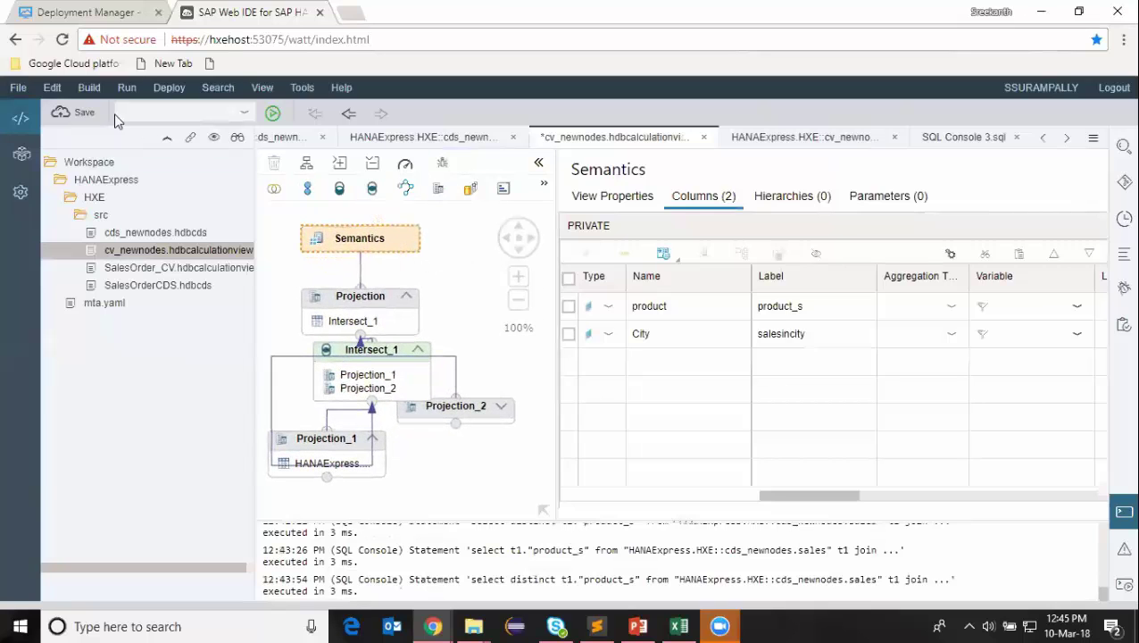
click(77, 113)
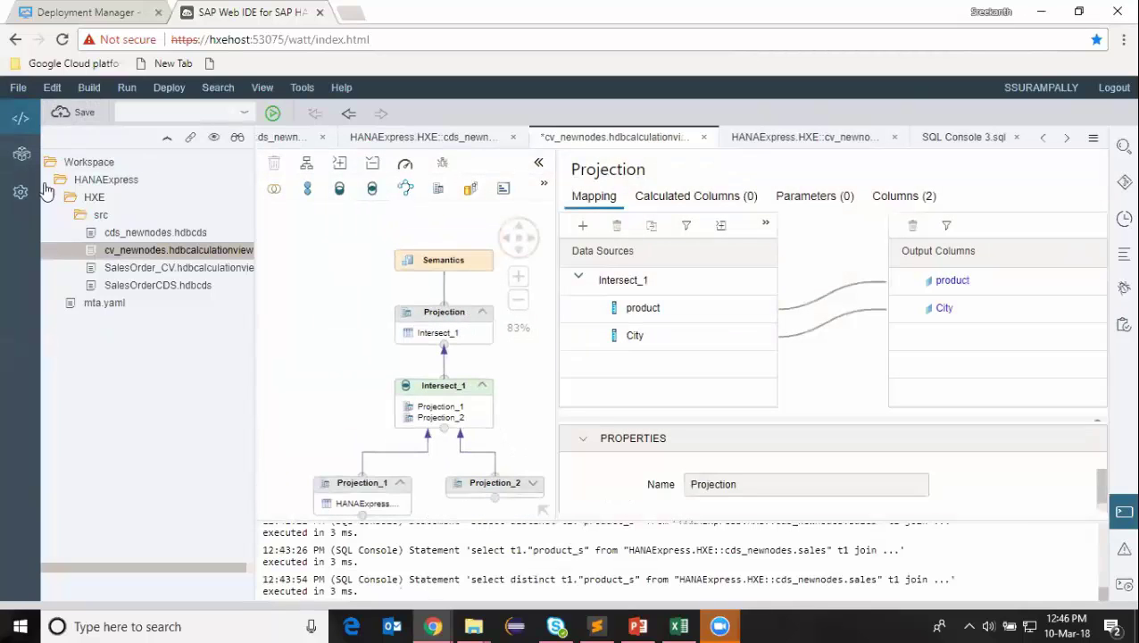
Build the cv_newnodes calculation view and preview its product and City data
right_click(161, 256)
click(214, 388)
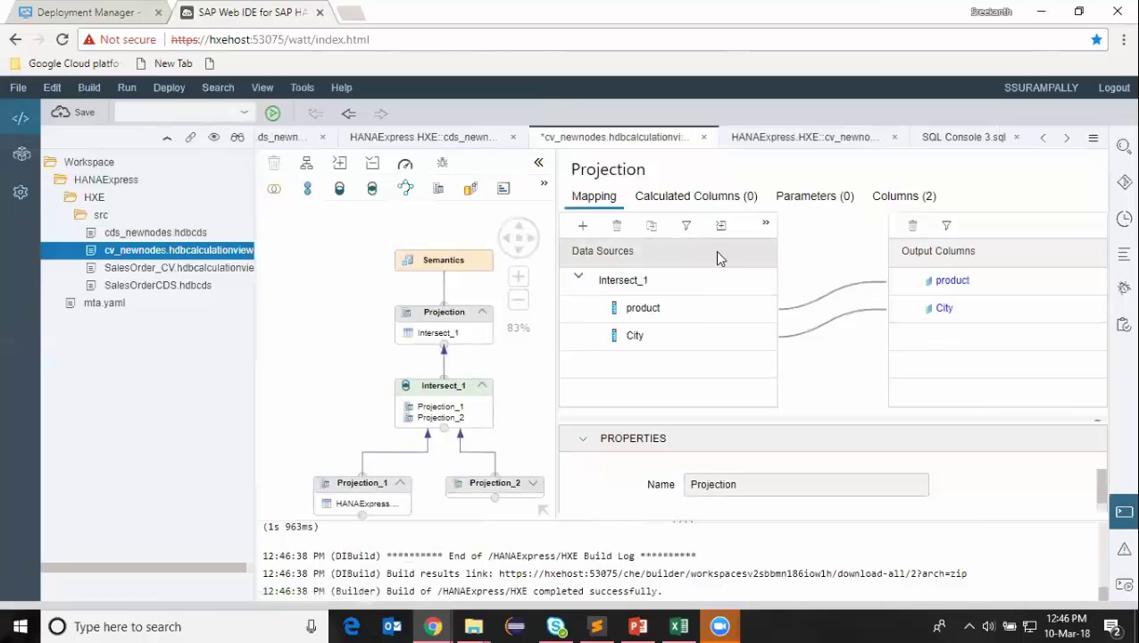
right_click(204, 254)
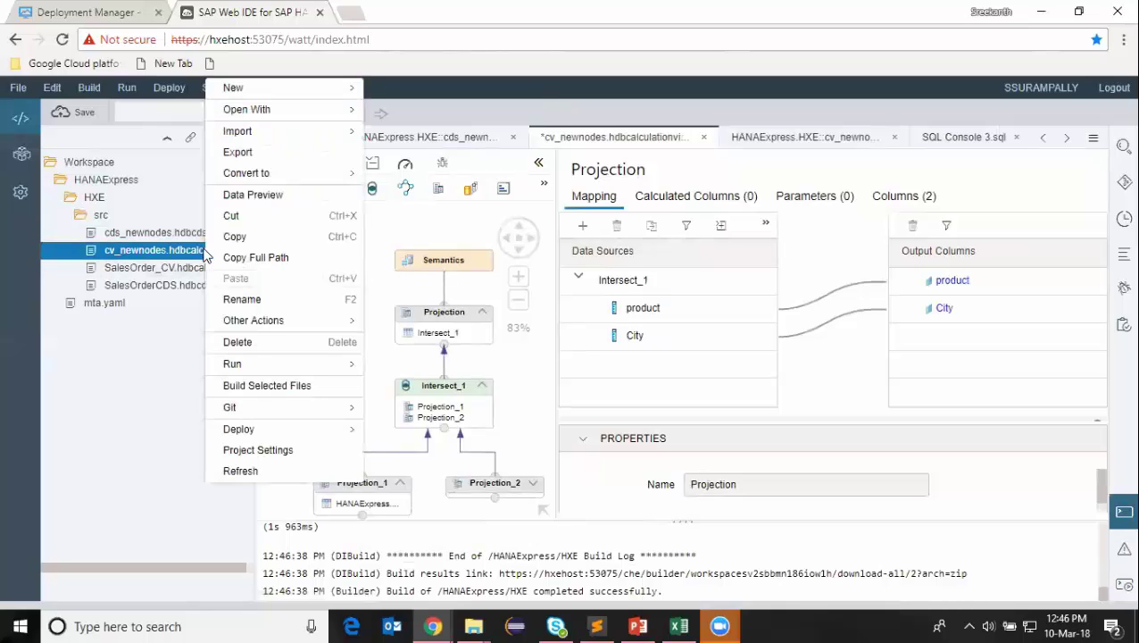
click(234, 197)
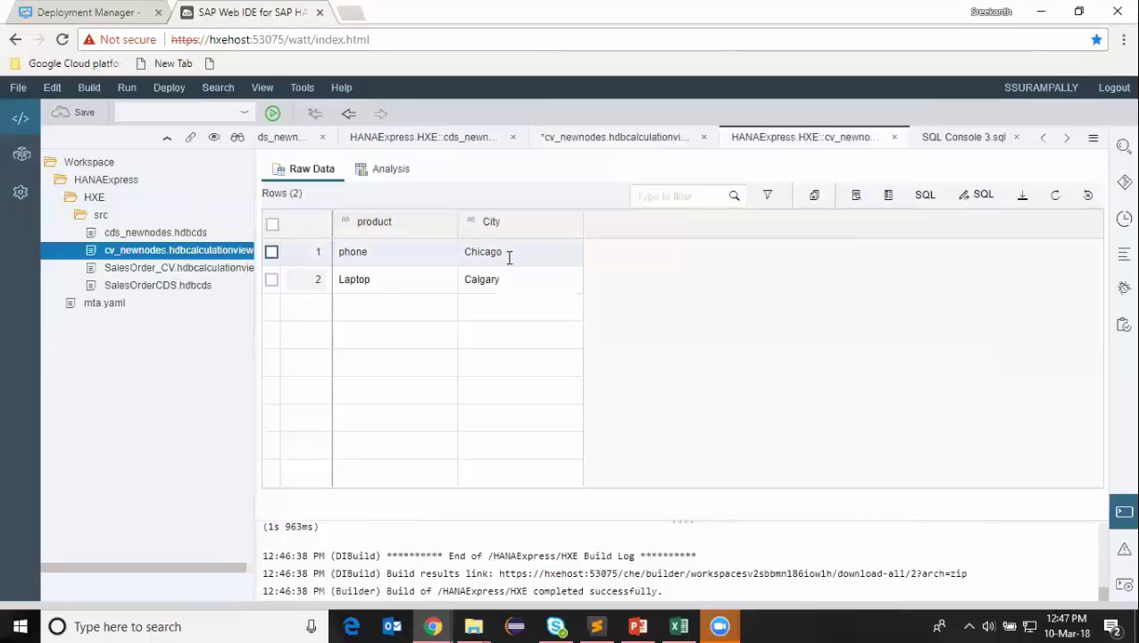
Reopen cv_newnodes.hdbcalculationview and map year_s from Projection_1 and year_i from Projection_2 to one output column, year_s, in Intersect_1
double_click(198, 252)
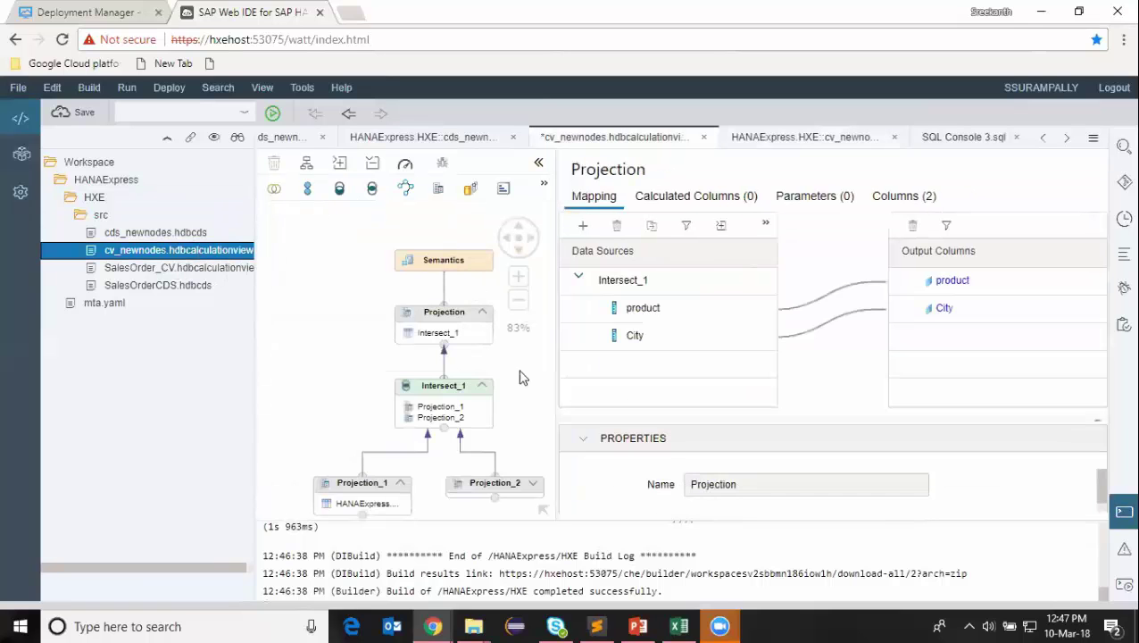
click(459, 406)
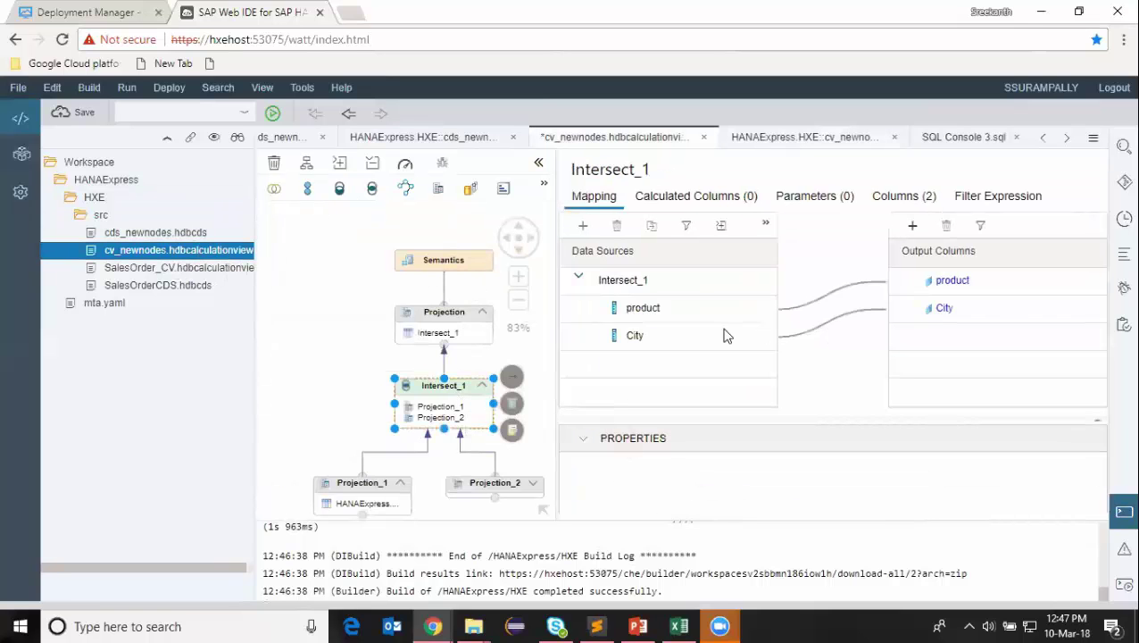
drag(635, 363, 907, 332)
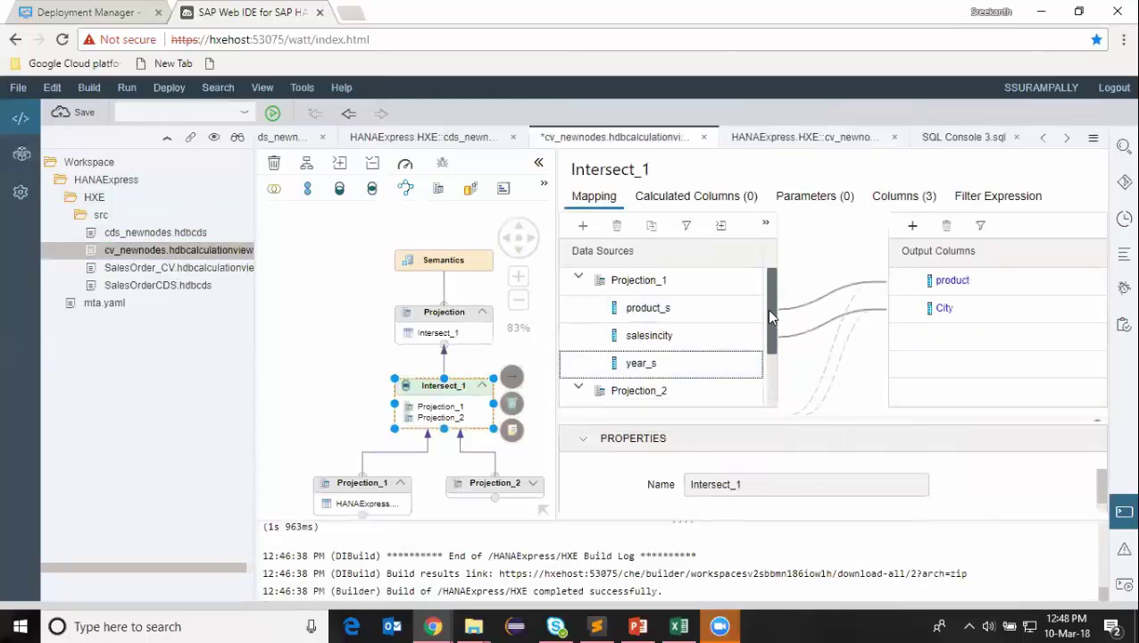
drag(767, 305, 778, 432)
drag(652, 392, 921, 346)
Rename the year_s output column of Intersect_1 to year
click(963, 341)
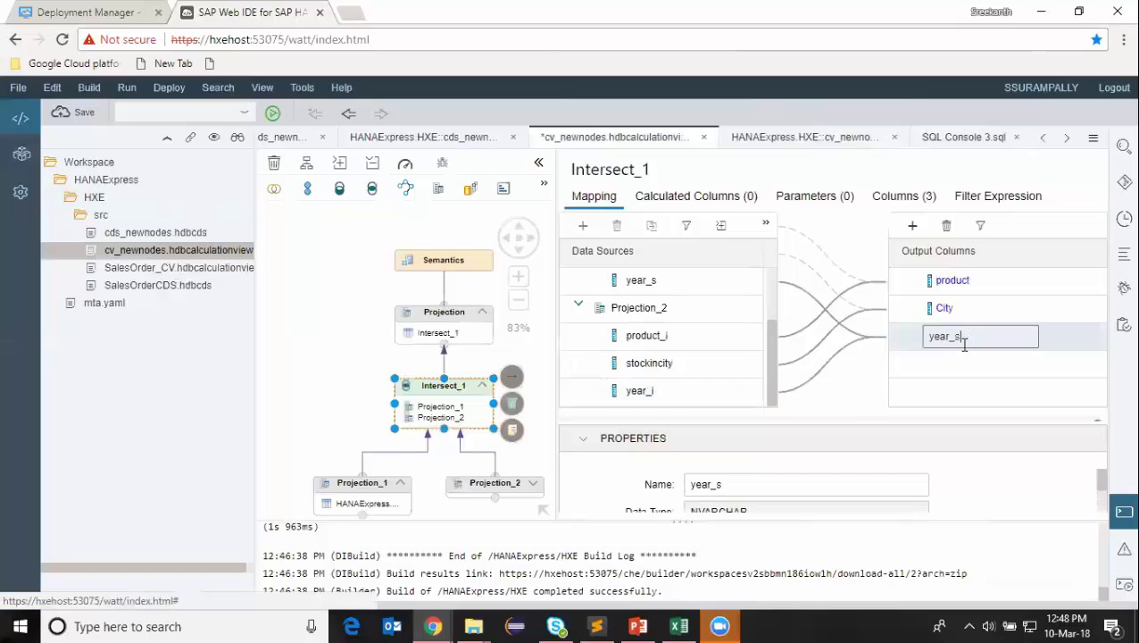
key(BackSpace)
key(Return)
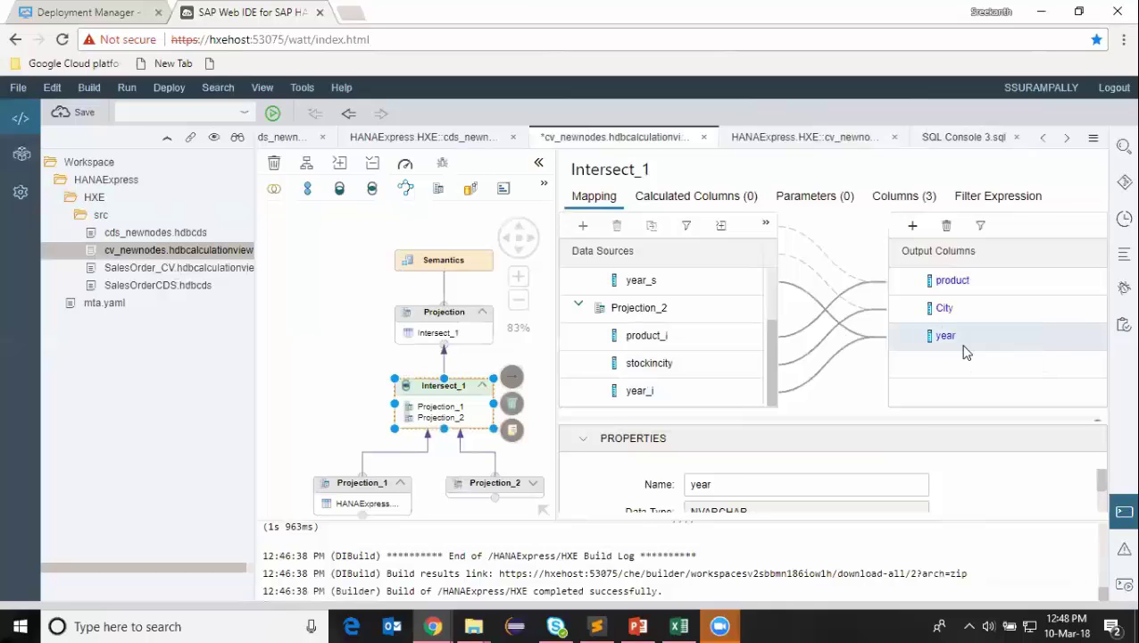
Map the year column of Intersect_1 to the default Projection node's output and save the calculation view
click(455, 327)
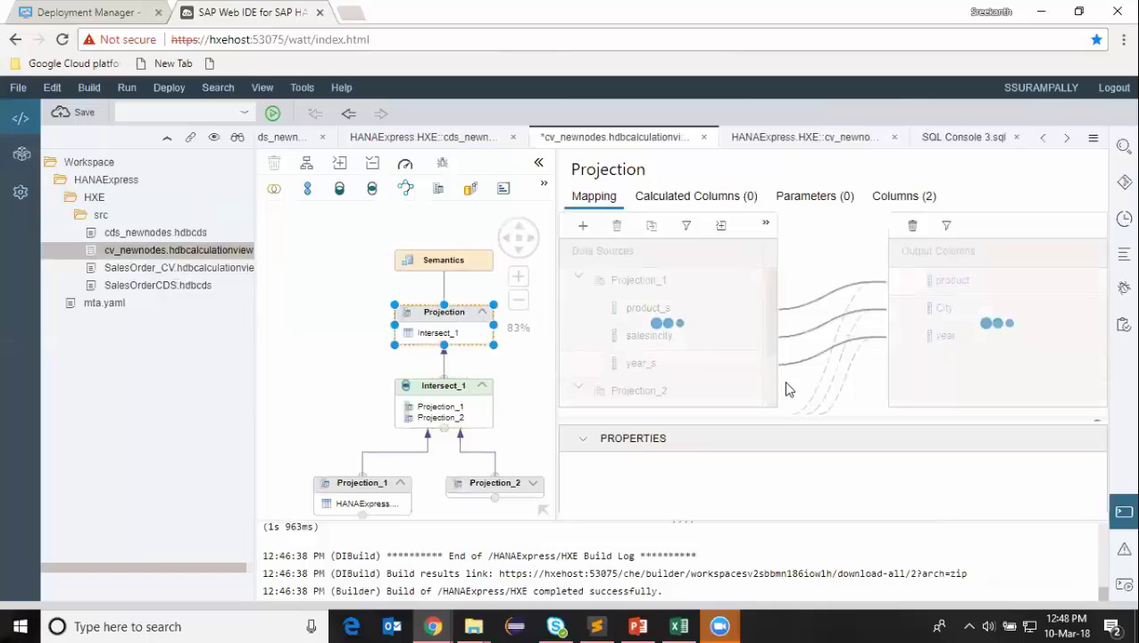
drag(694, 364, 928, 334)
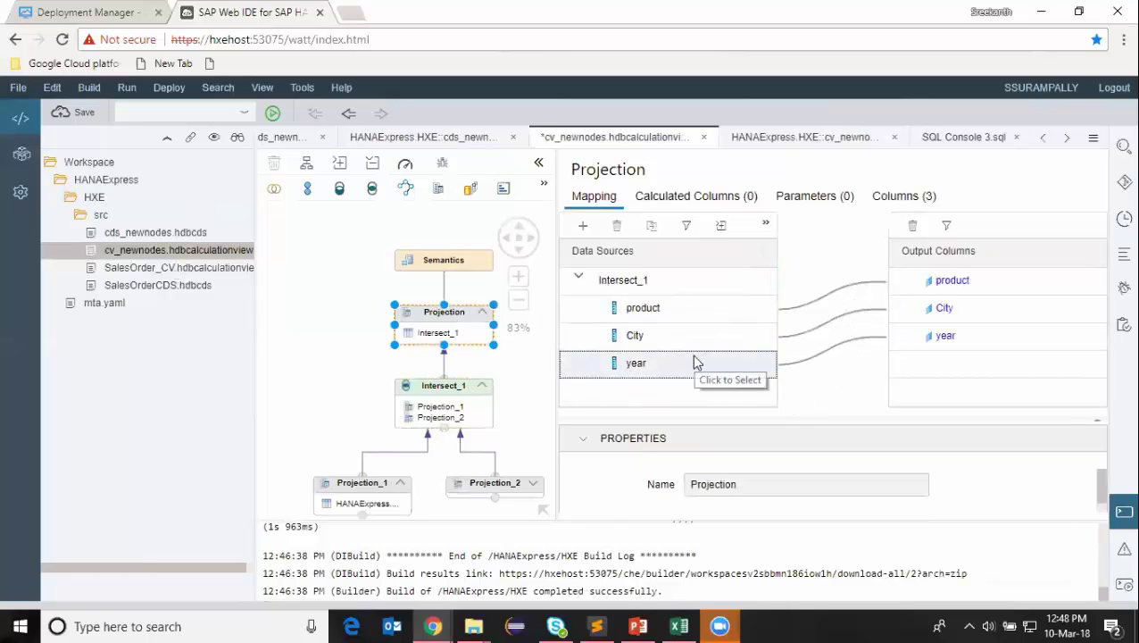
click(70, 112)
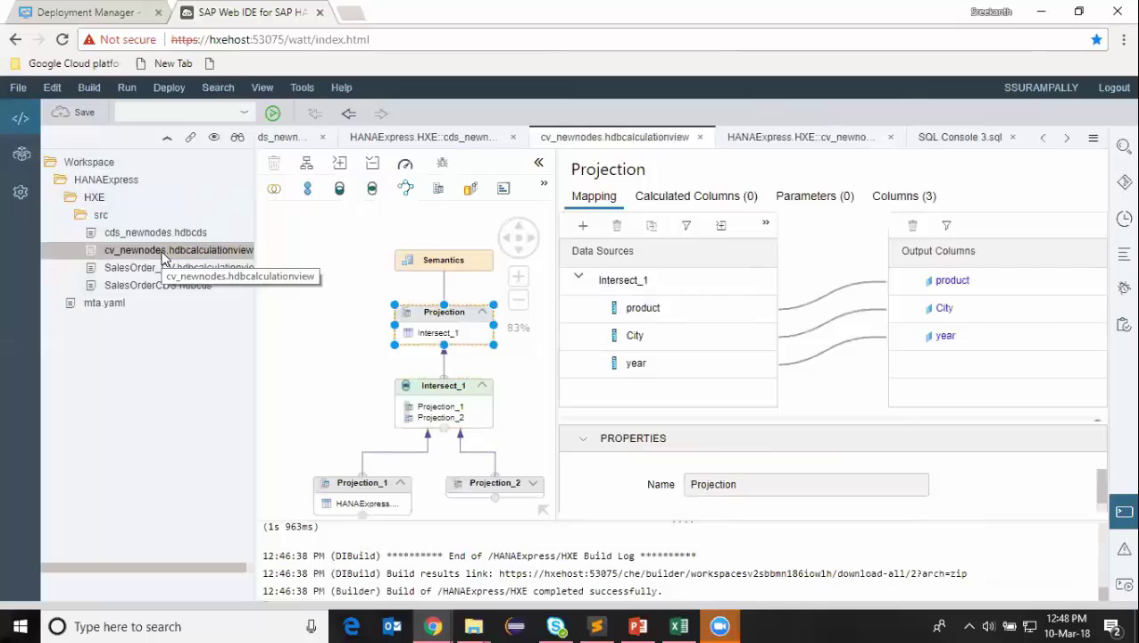
drag(630, 303, 875, 313)
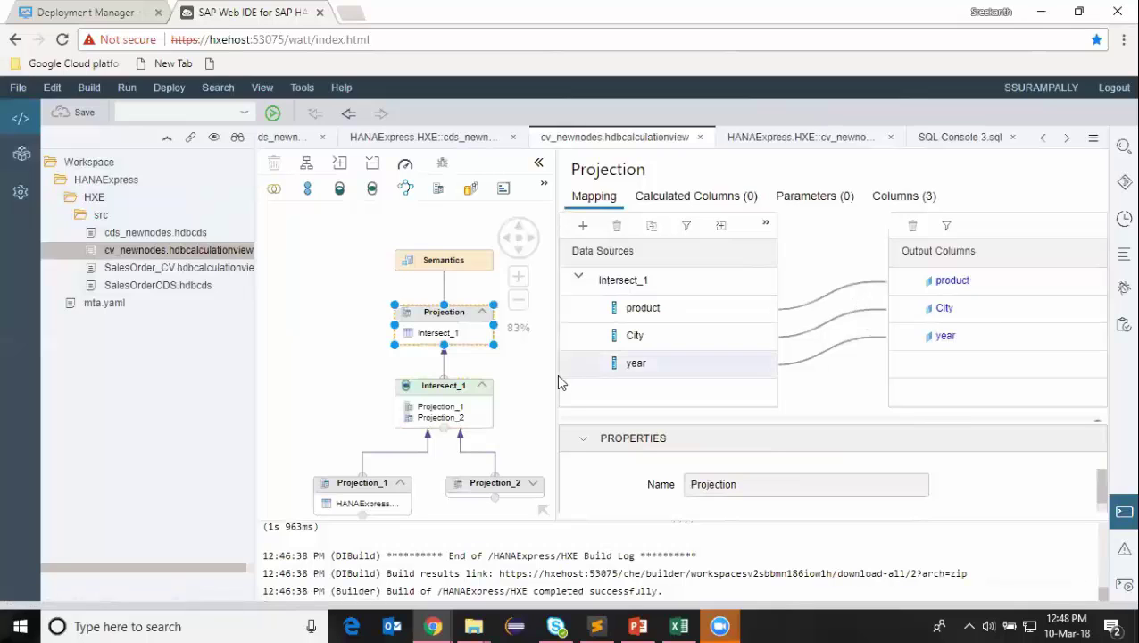
Open the existing cv_newnodes data preview from the file and close it again
right_click(178, 255)
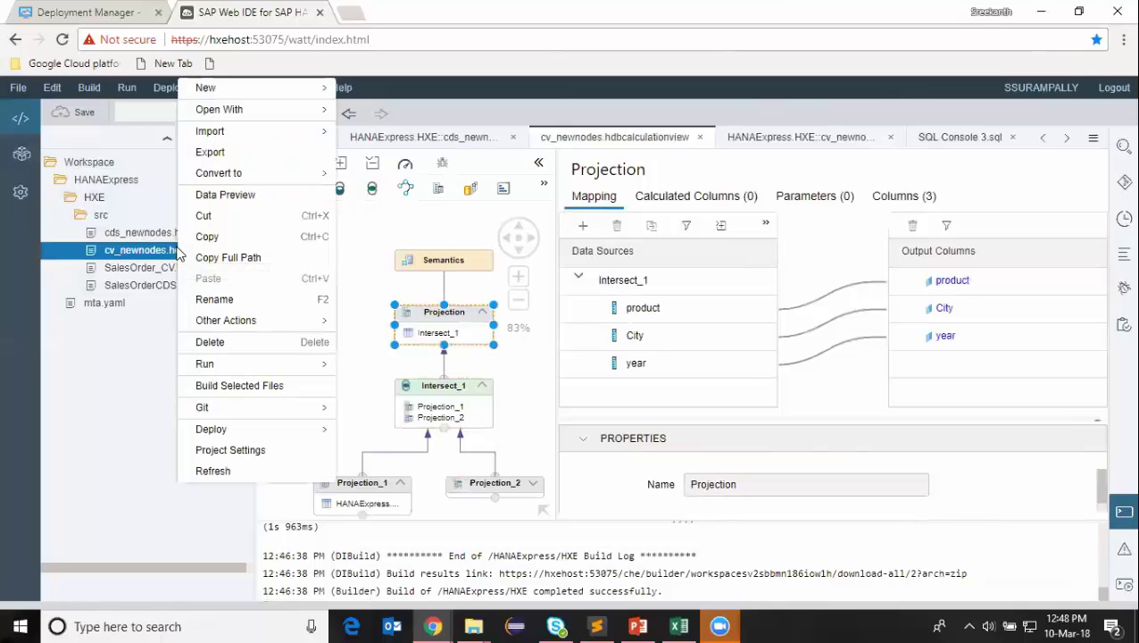
click(214, 197)
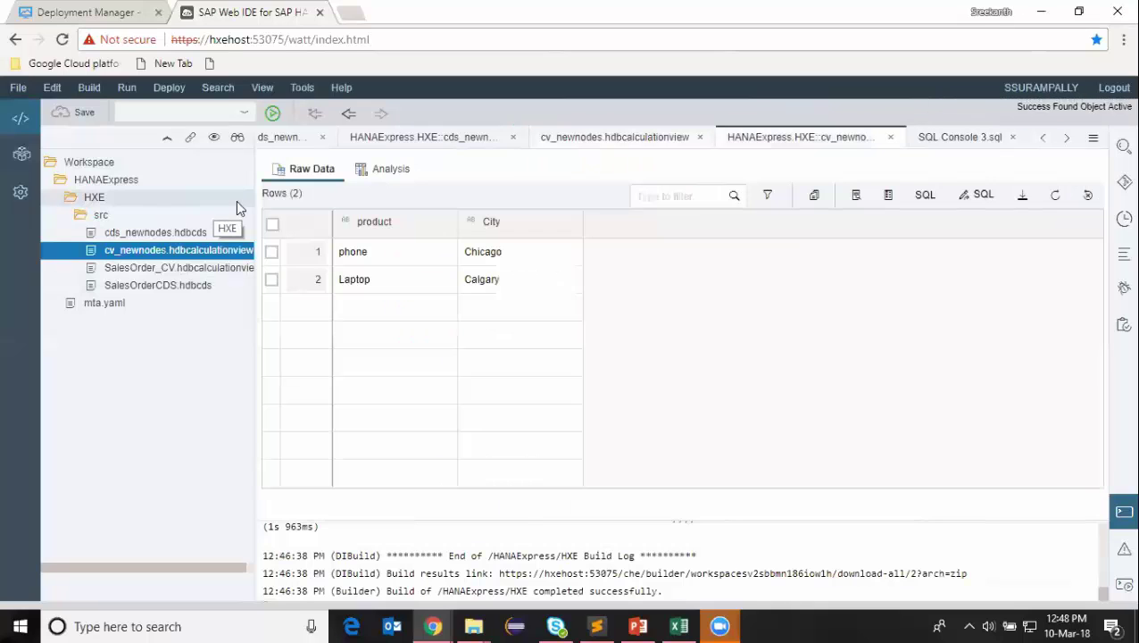
click(890, 138)
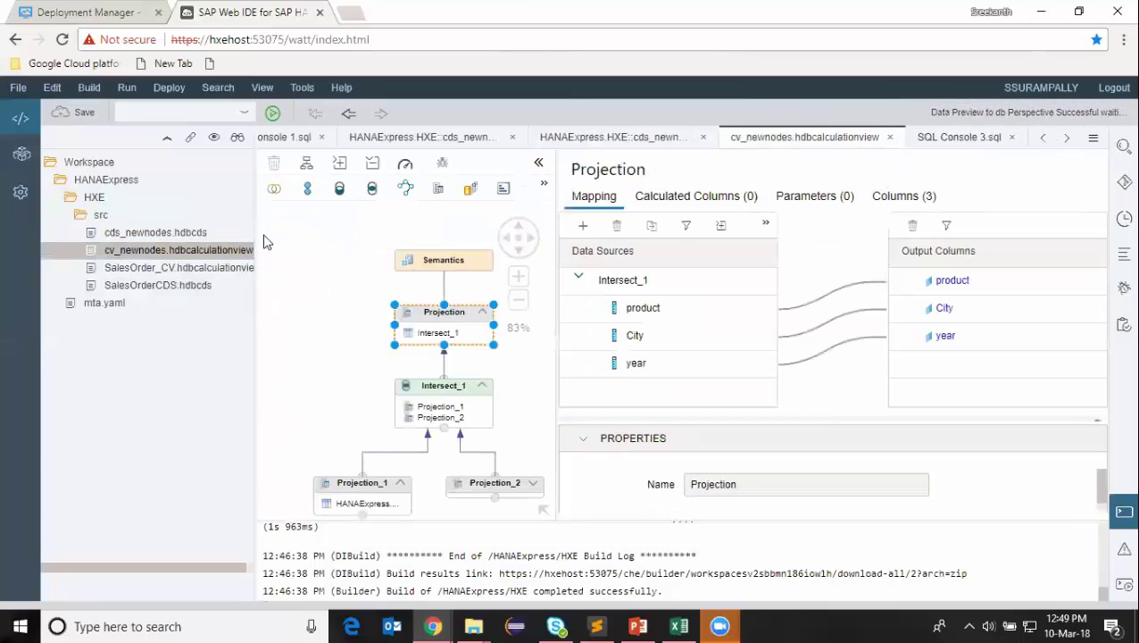
Build cv_newnodes.hdbcalculationview with the added year column and preview its data
right_click(186, 250)
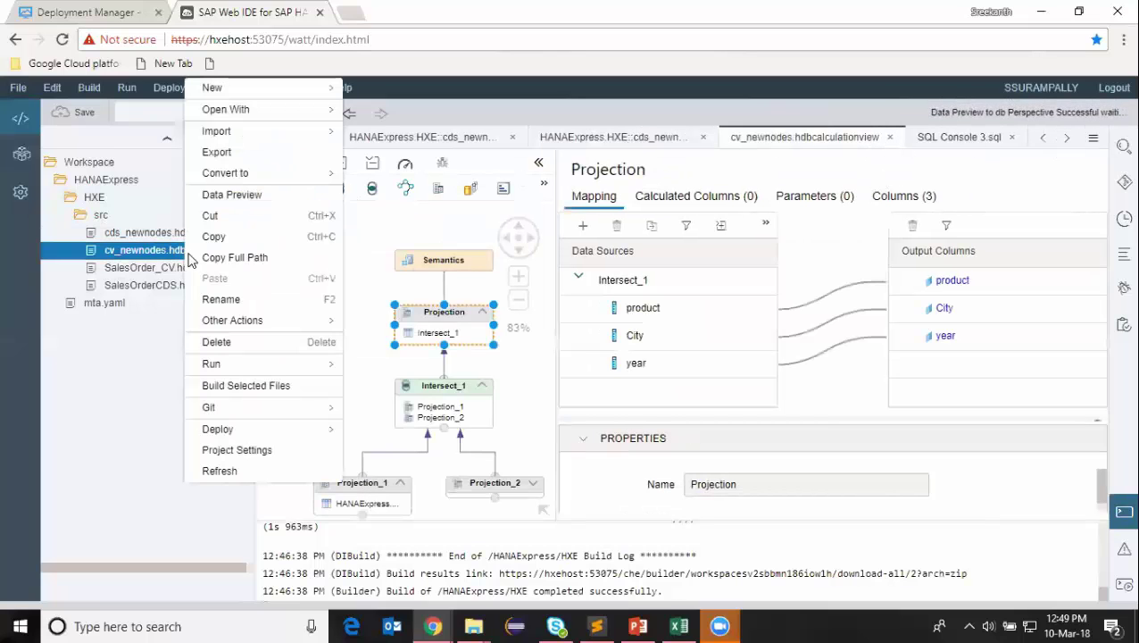
click(234, 385)
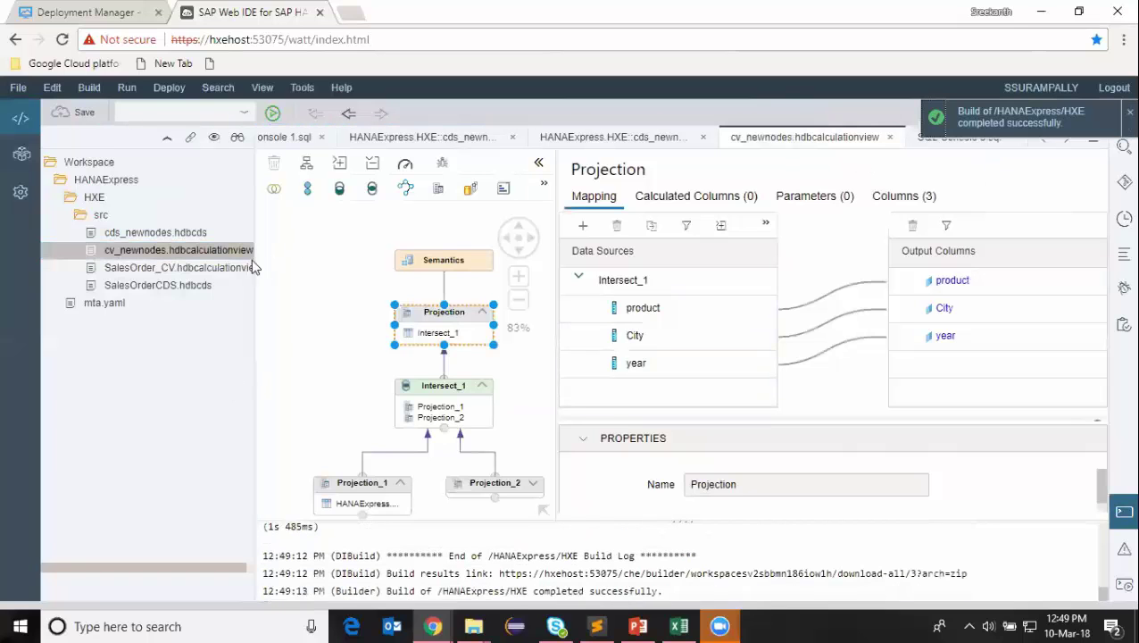
right_click(198, 251)
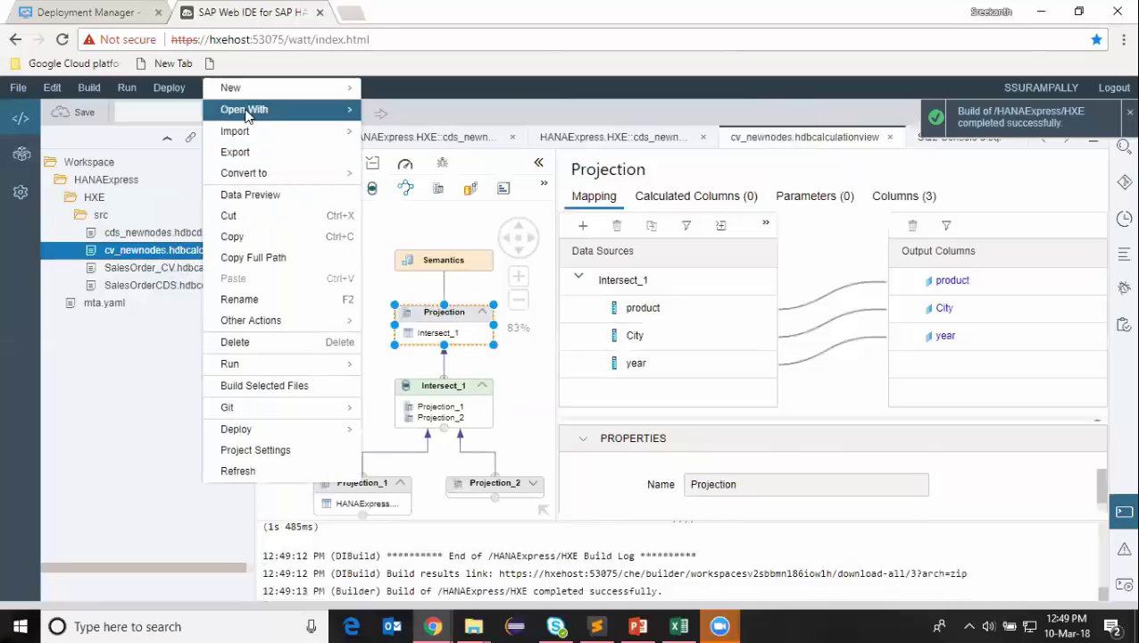
mouse_move(251, 118)
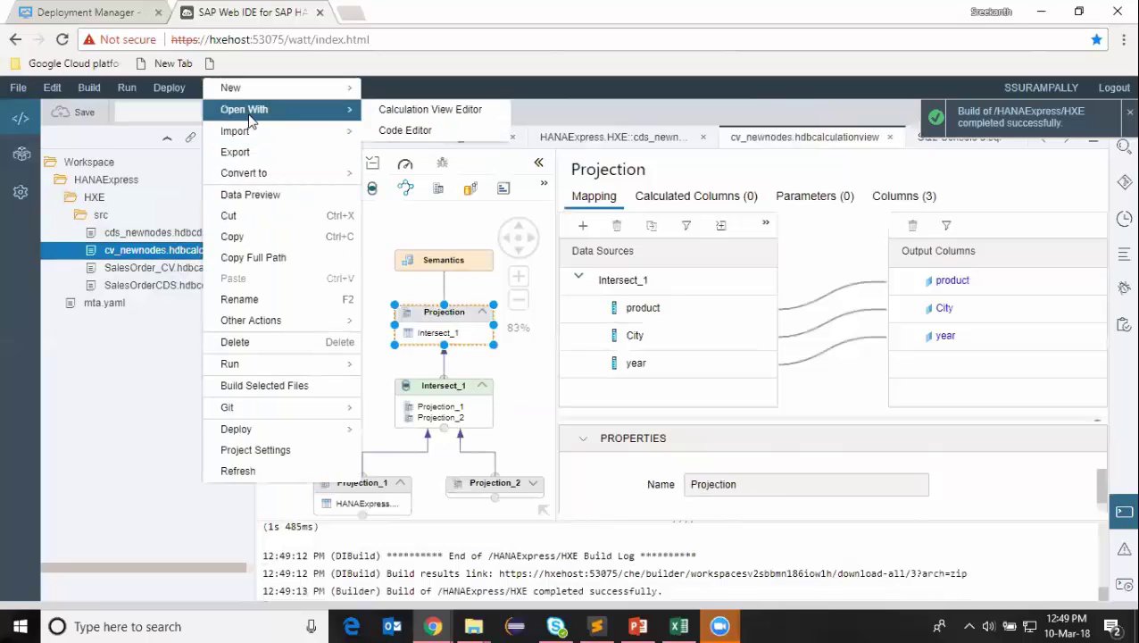
click(287, 194)
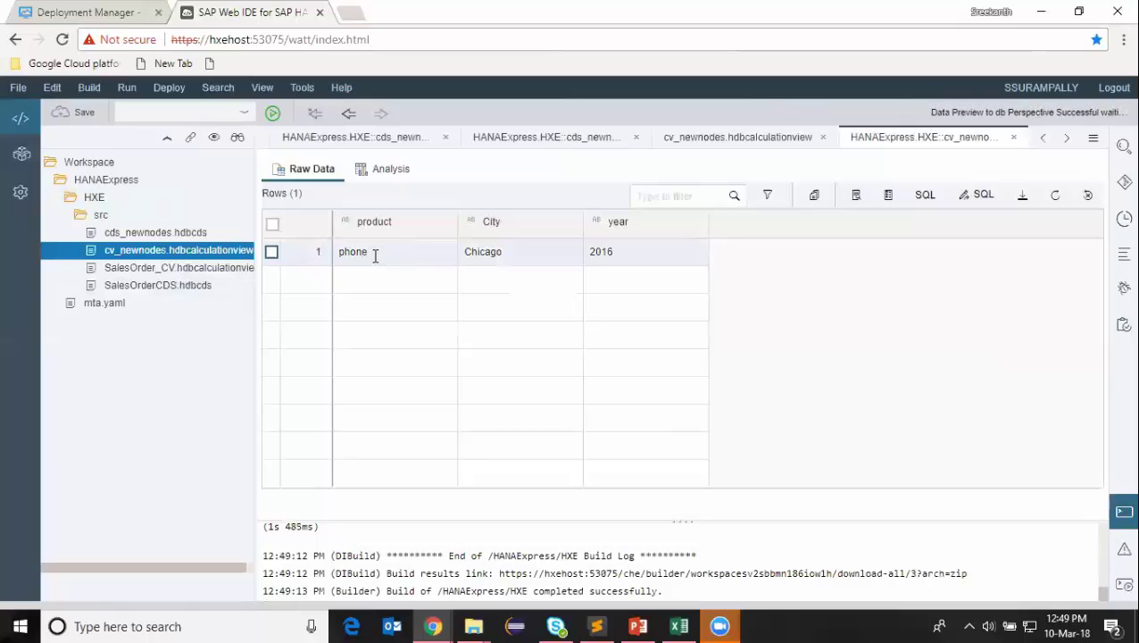
Switch to the Intersect data sets workbook in Excel and compare its sales and inventory tables with the cv_newnodes preview
click(678, 626)
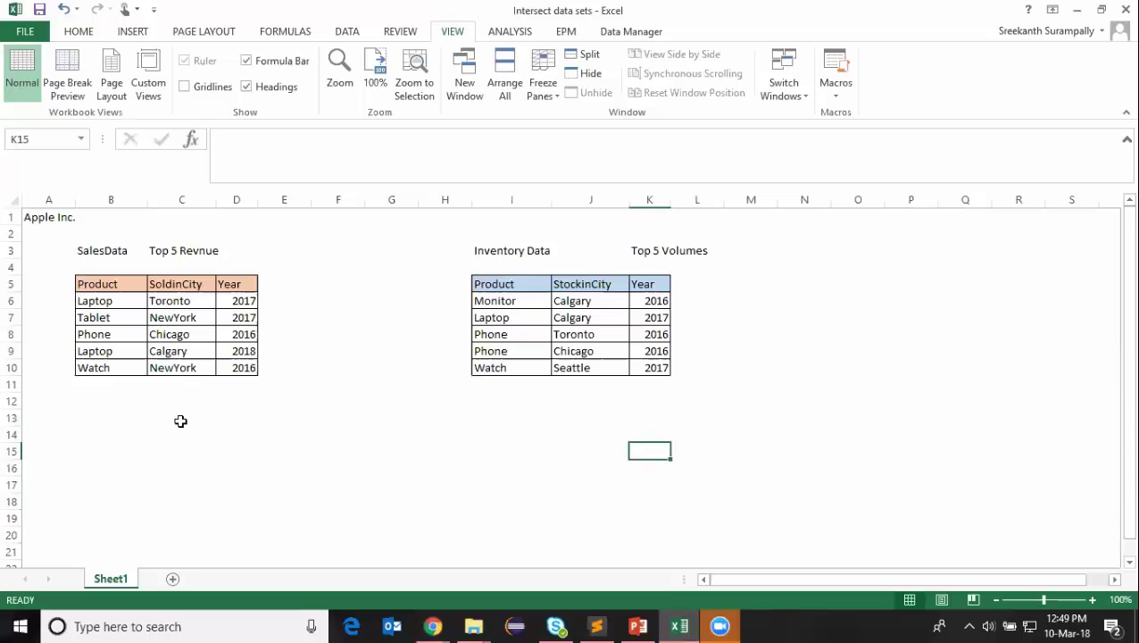
key(alt+Tab)
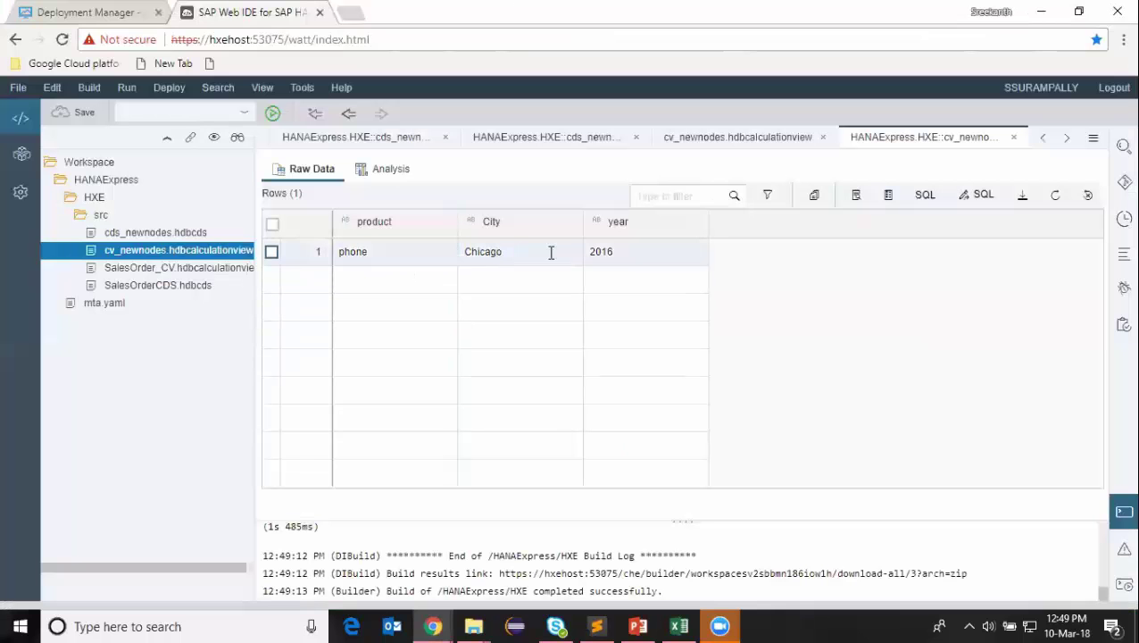
key(alt+Tab)
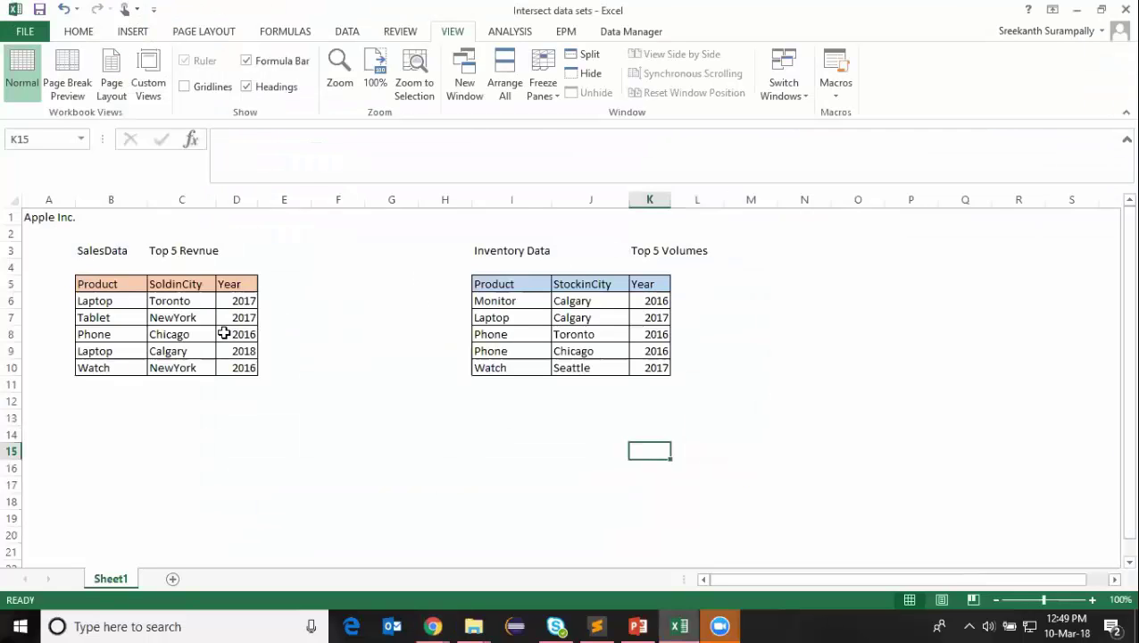
Fill the matching Phone, Chicago, 2016 rows in the SalesData and Inventory Data tables with yellow
click(223, 333)
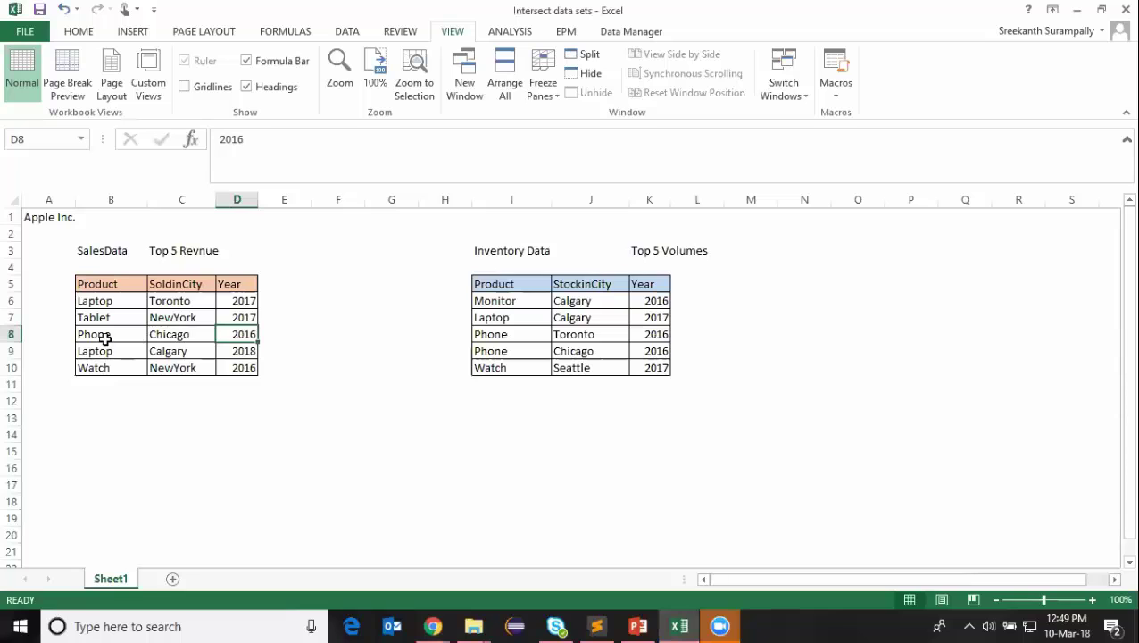
drag(98, 333, 229, 333)
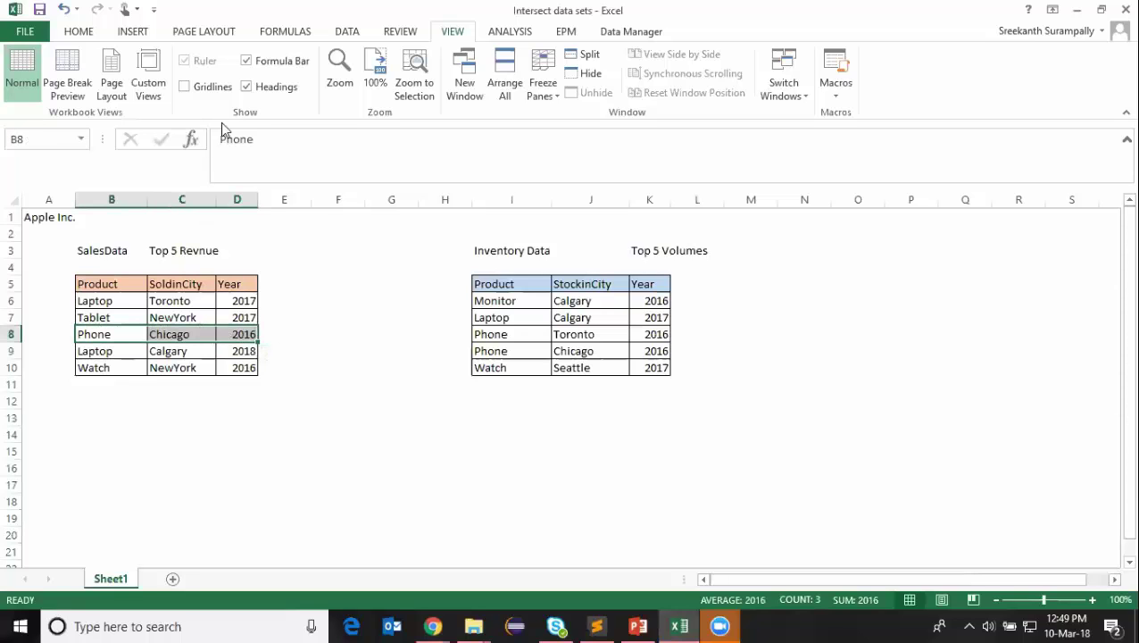
click(89, 33)
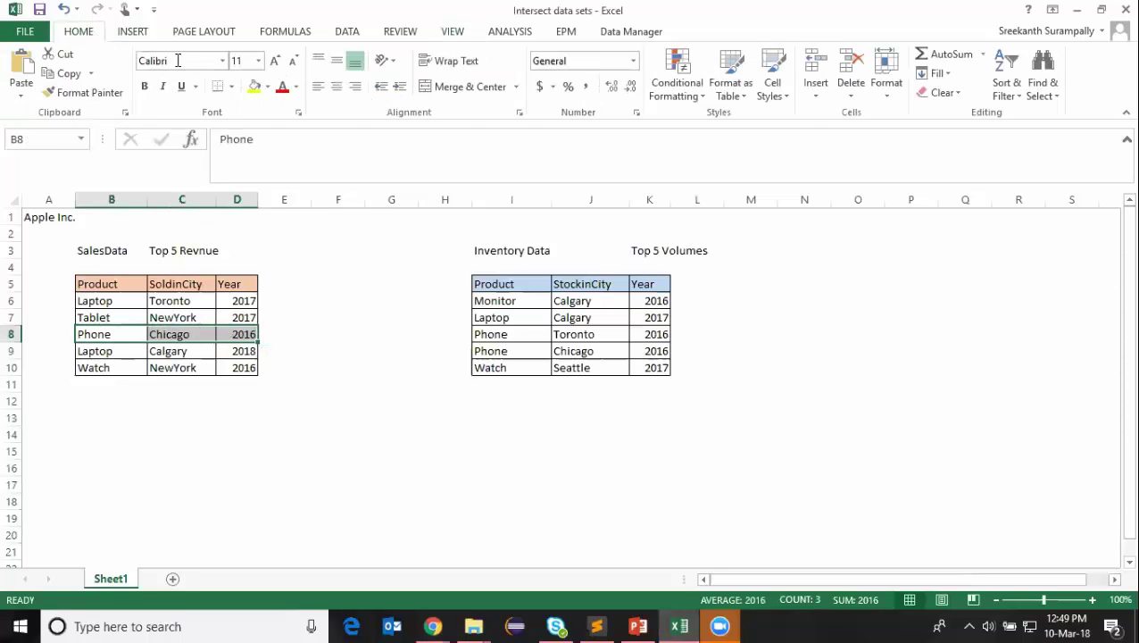
click(254, 86)
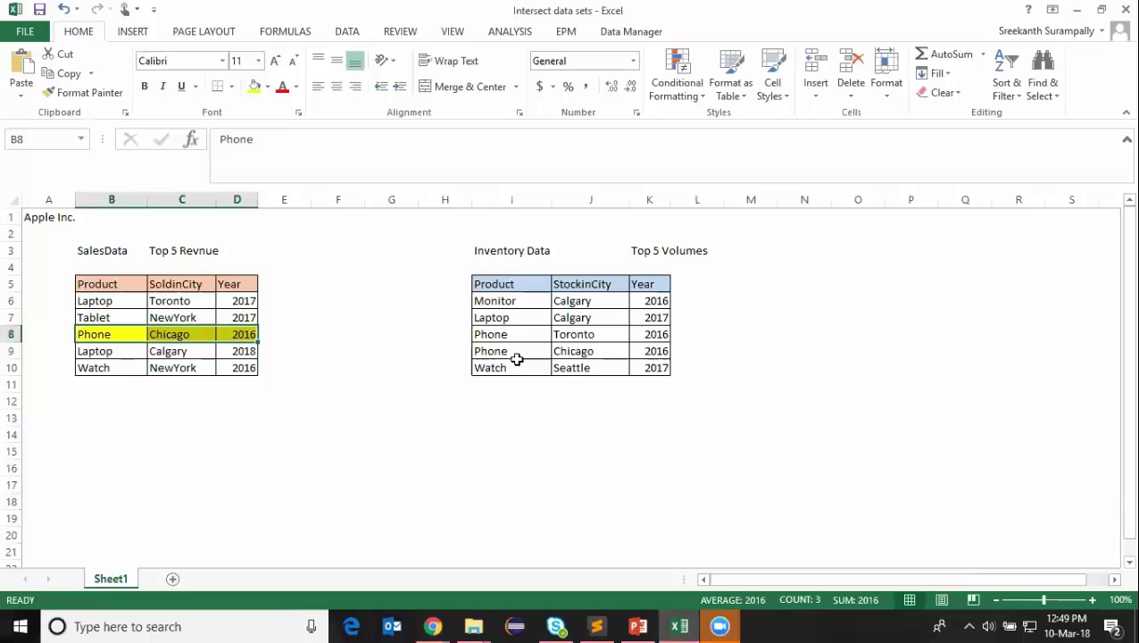
drag(496, 354, 659, 353)
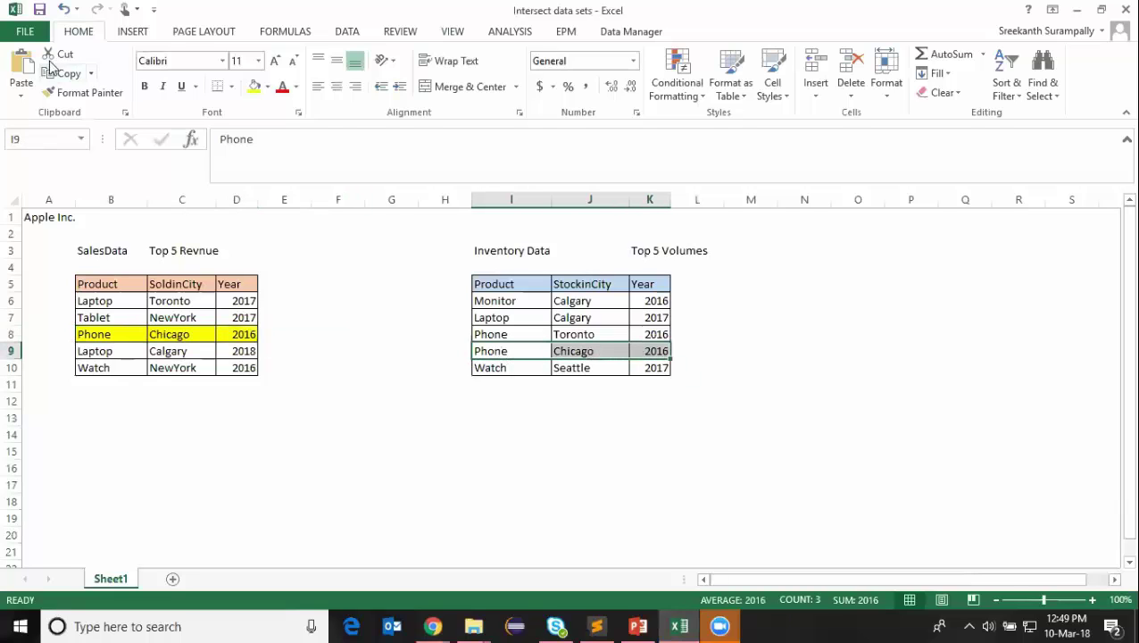
click(254, 86)
click(427, 318)
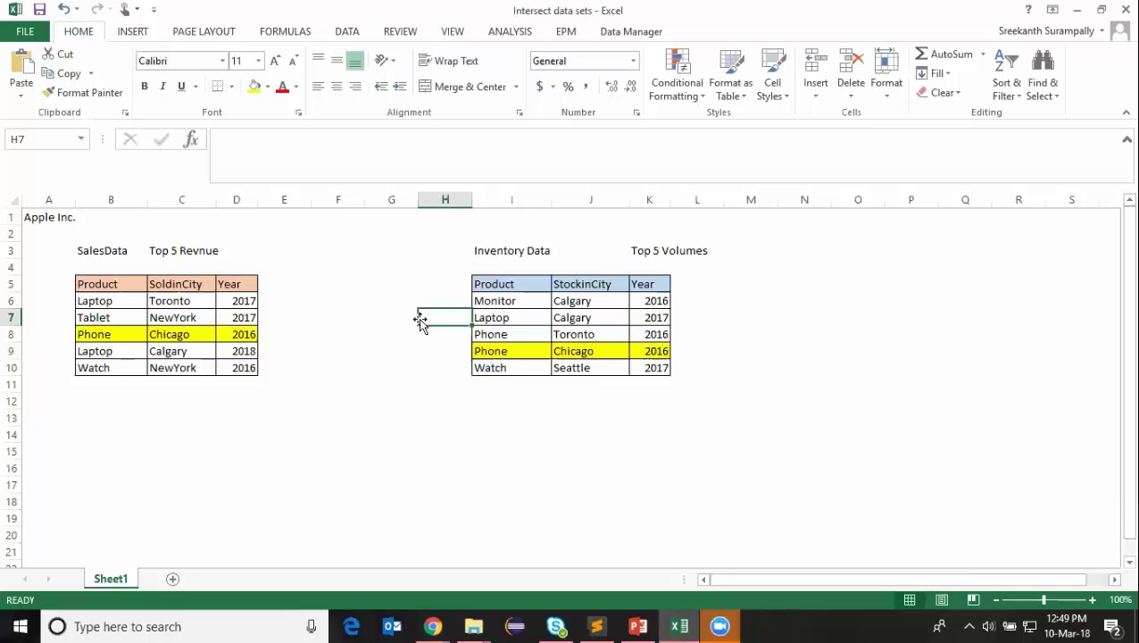
Review the cv_newnodes preview, the UNION, INTERSECT and MINUS slide in PowerPoint, and the Excel data sets
key(alt+Tab)
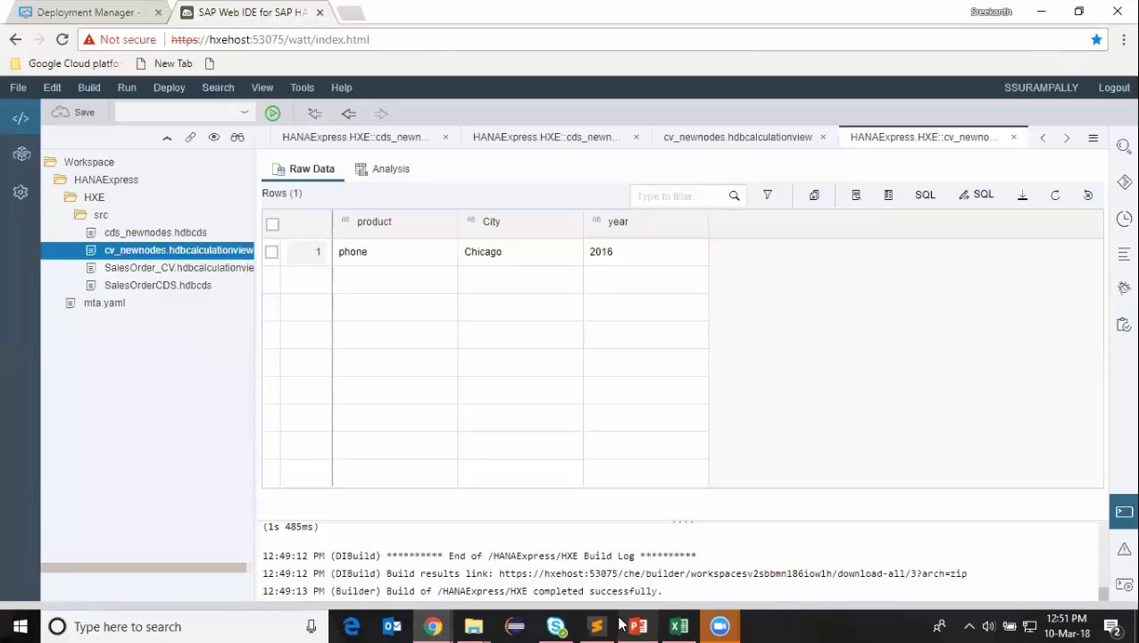
click(599, 581)
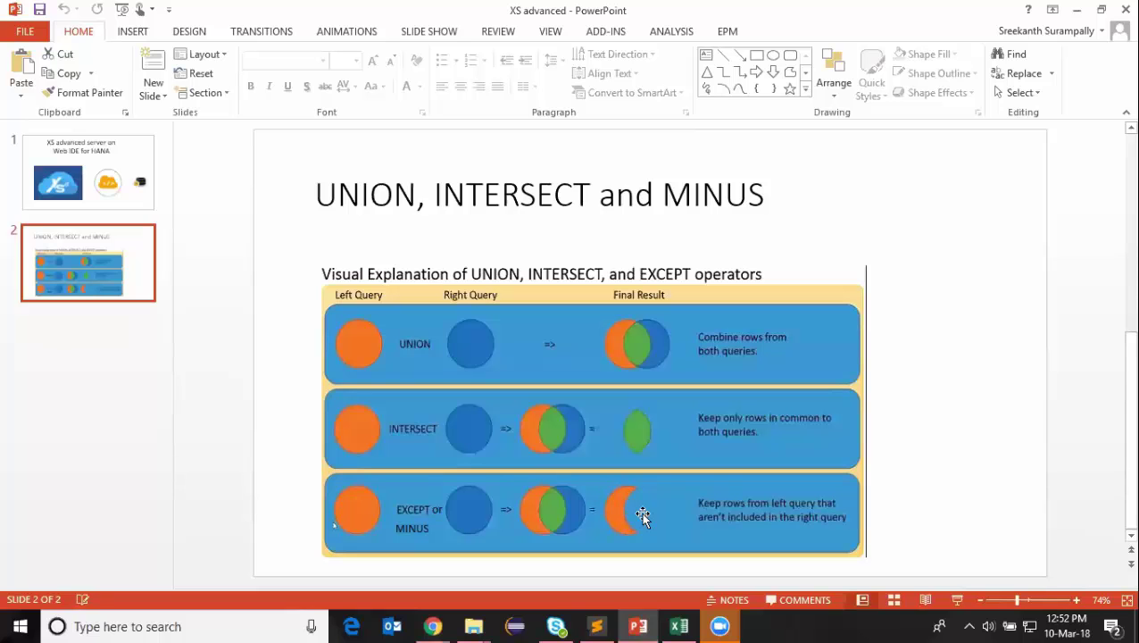
click(680, 626)
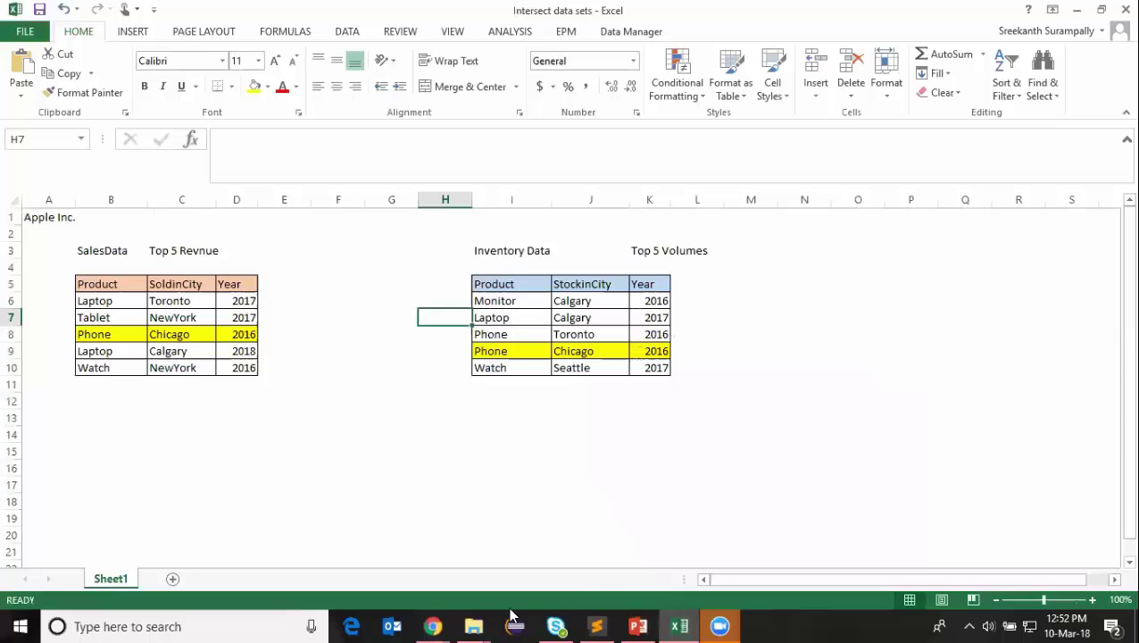
Switch to SAP Web IDE and create a calculation view in src named and labelled cv_minus with data category DIMENSION
mouse_move(432, 625)
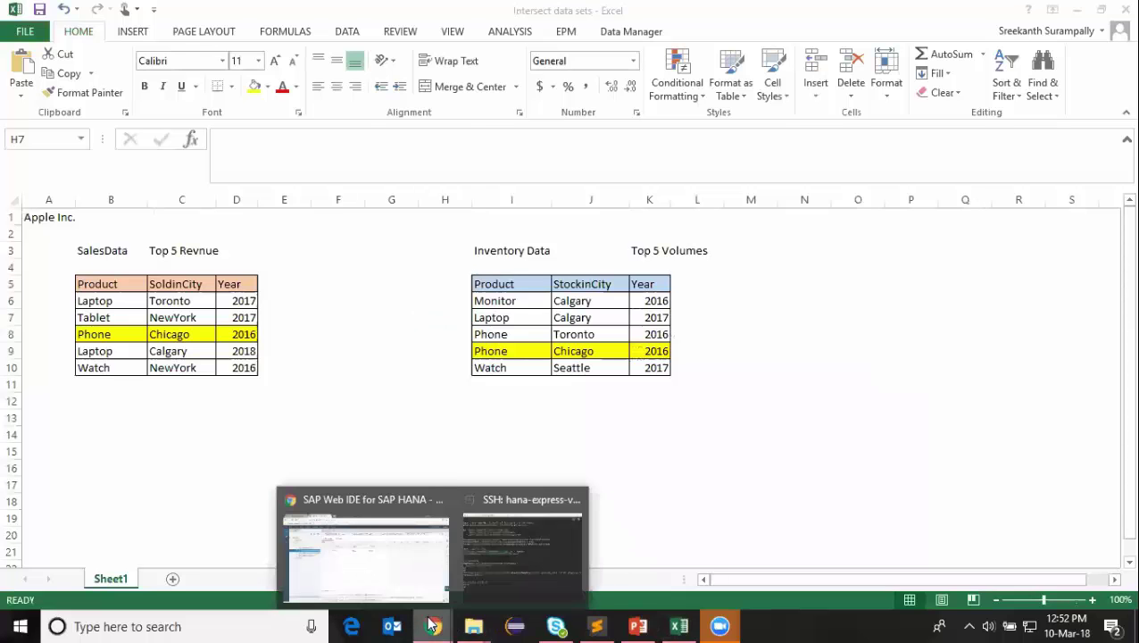
click(402, 571)
right_click(102, 219)
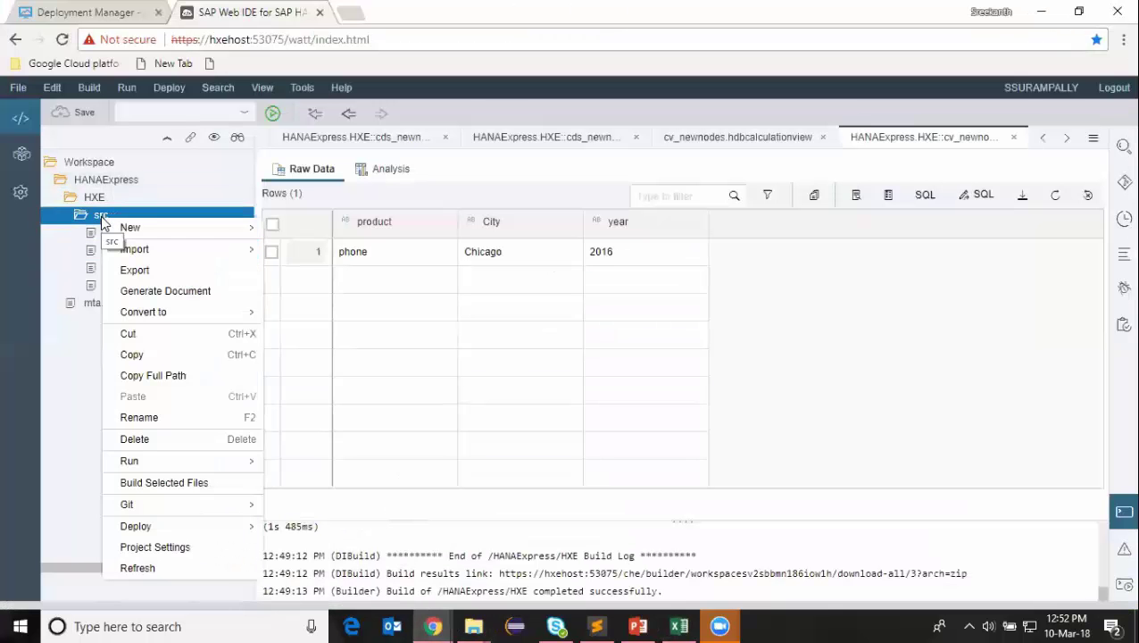
mouse_move(125, 225)
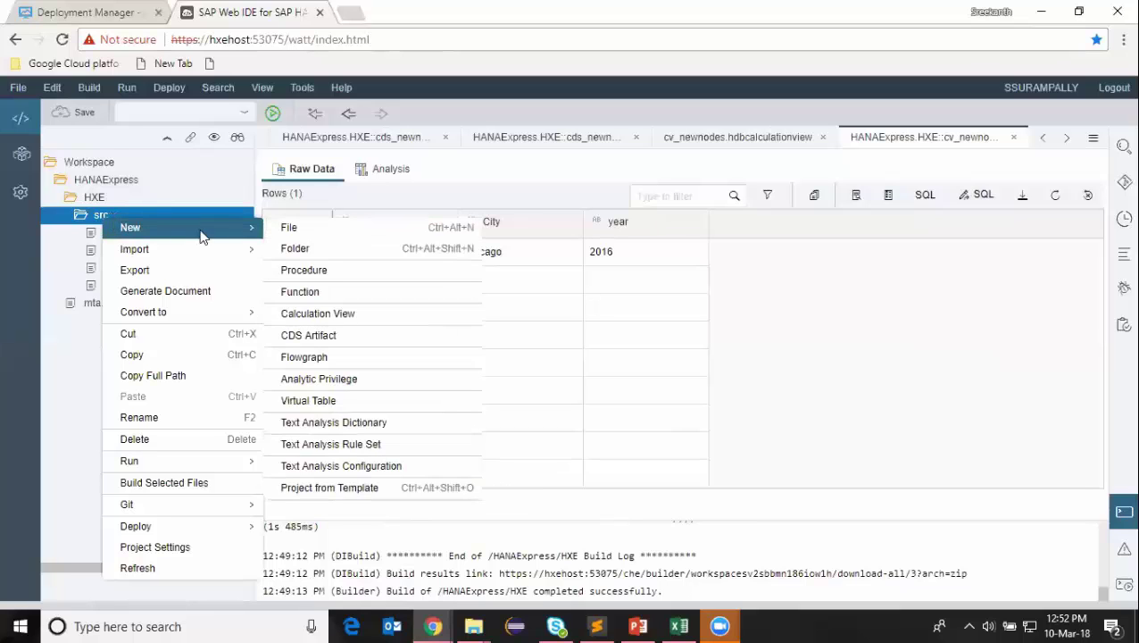
click(304, 315)
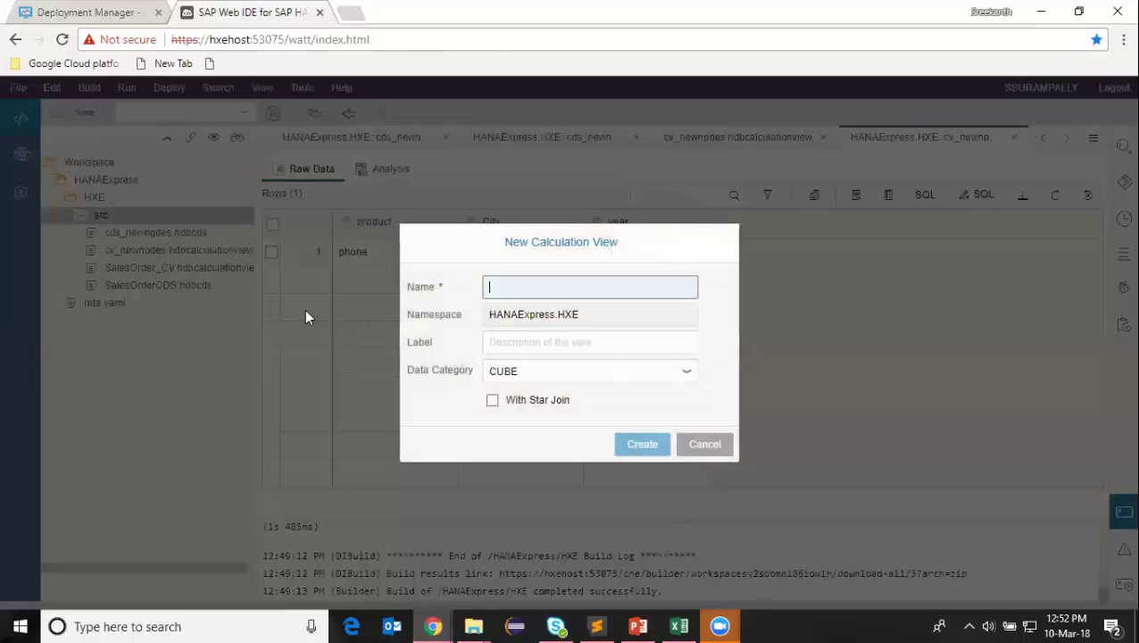
text(cv_minus)
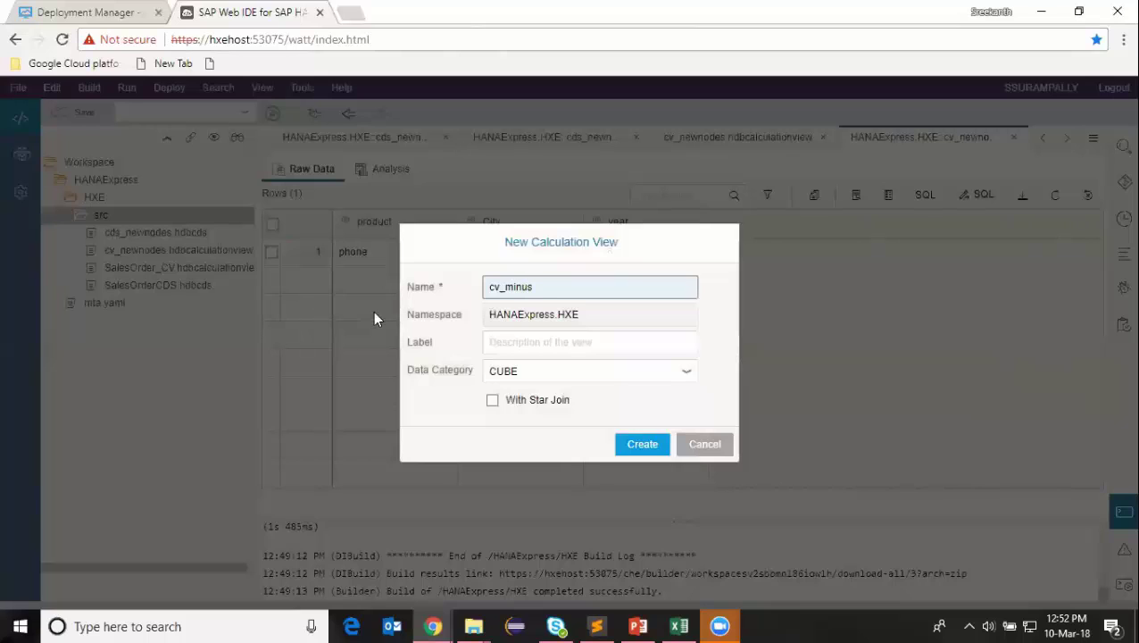
click(621, 343)
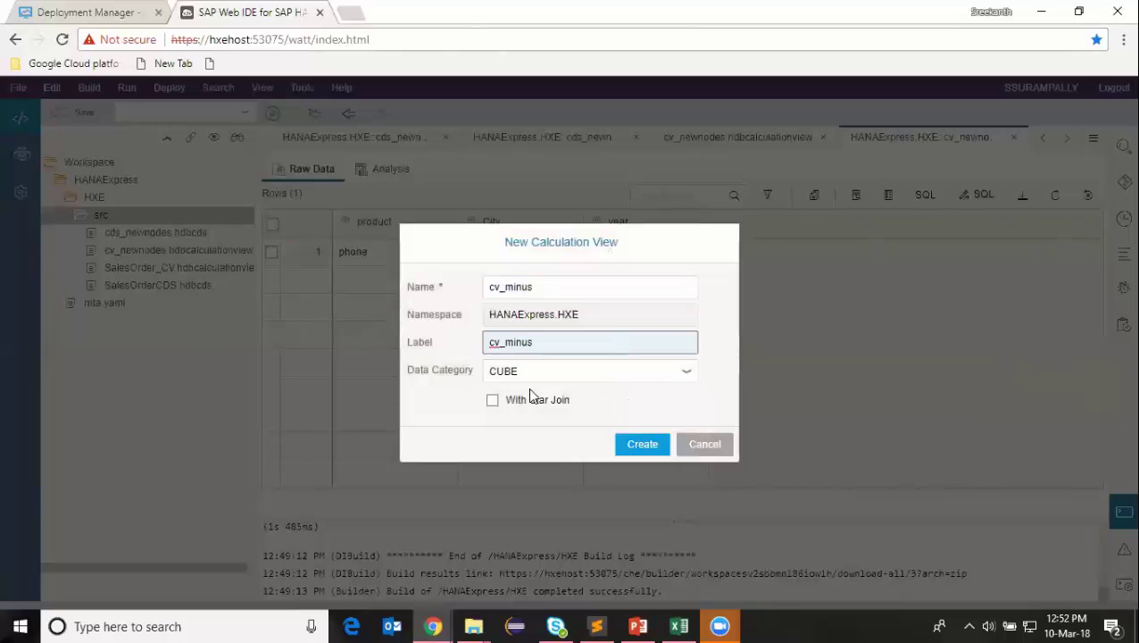
click(575, 371)
click(674, 373)
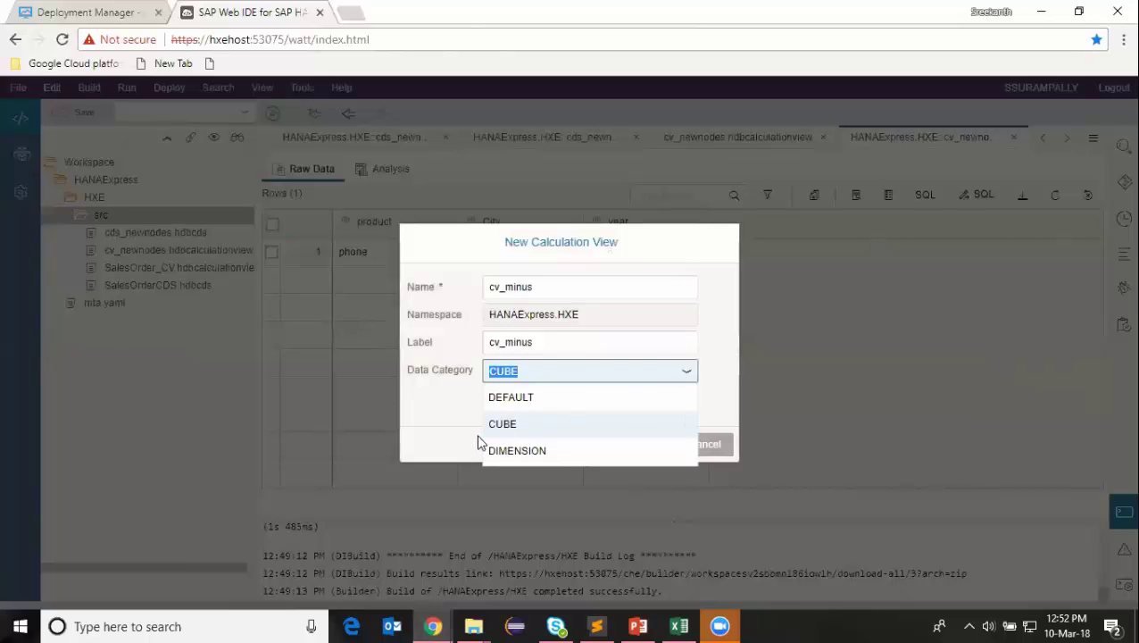
click(504, 451)
click(642, 458)
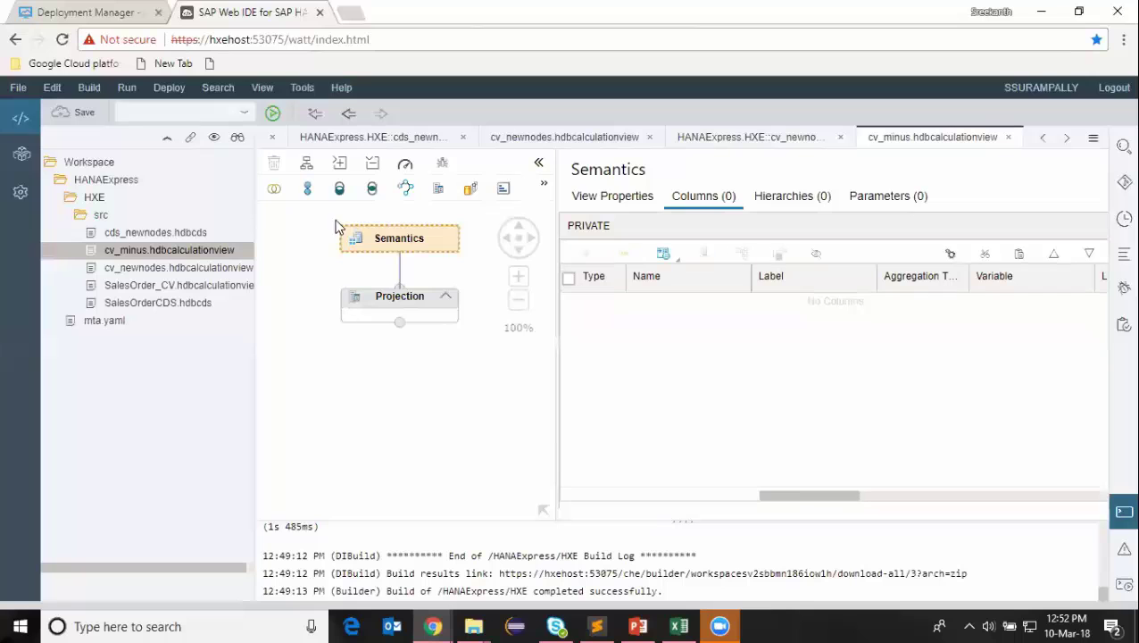
Add two projection nodes side by side and assign the cds_newnodes.sales table to Projection_1
drag(442, 192, 341, 427)
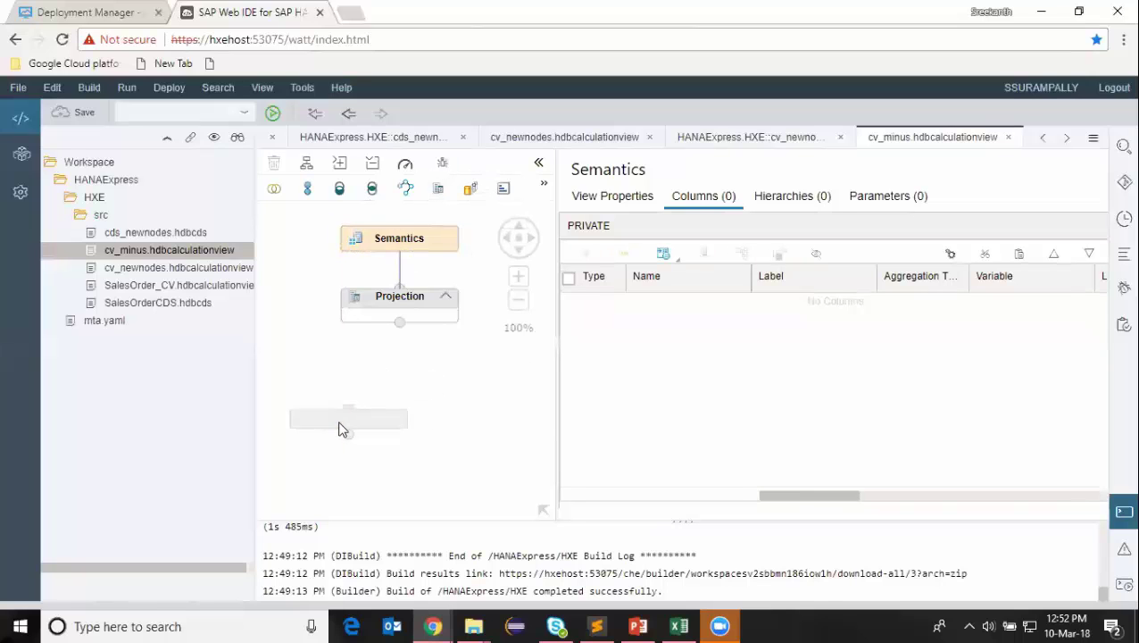
drag(548, 402, 486, 416)
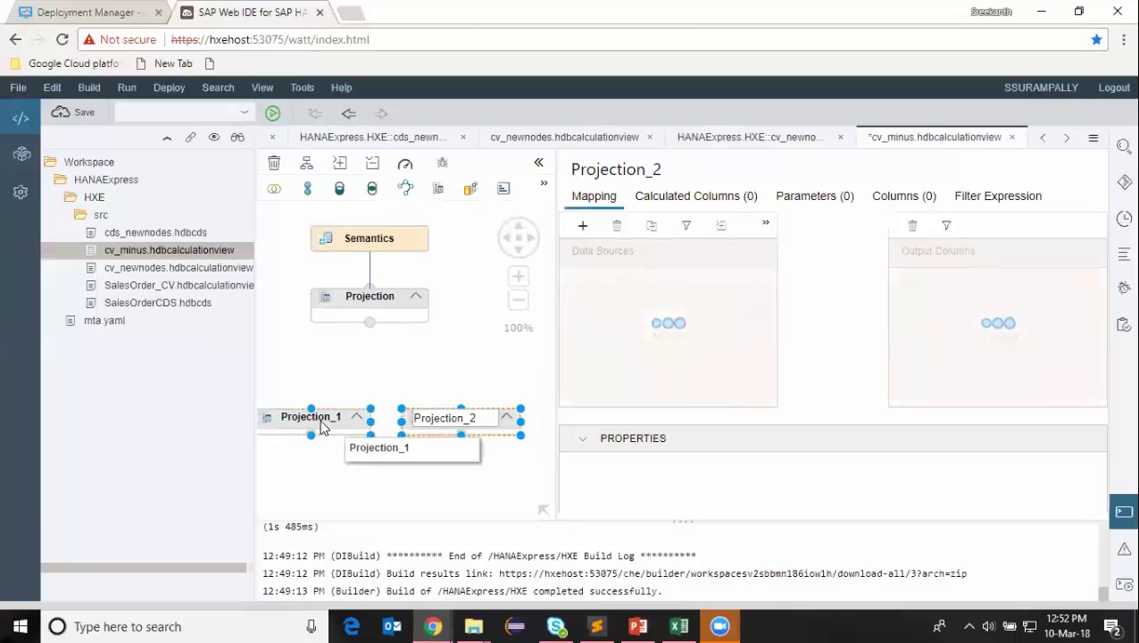
click(328, 427)
click(403, 410)
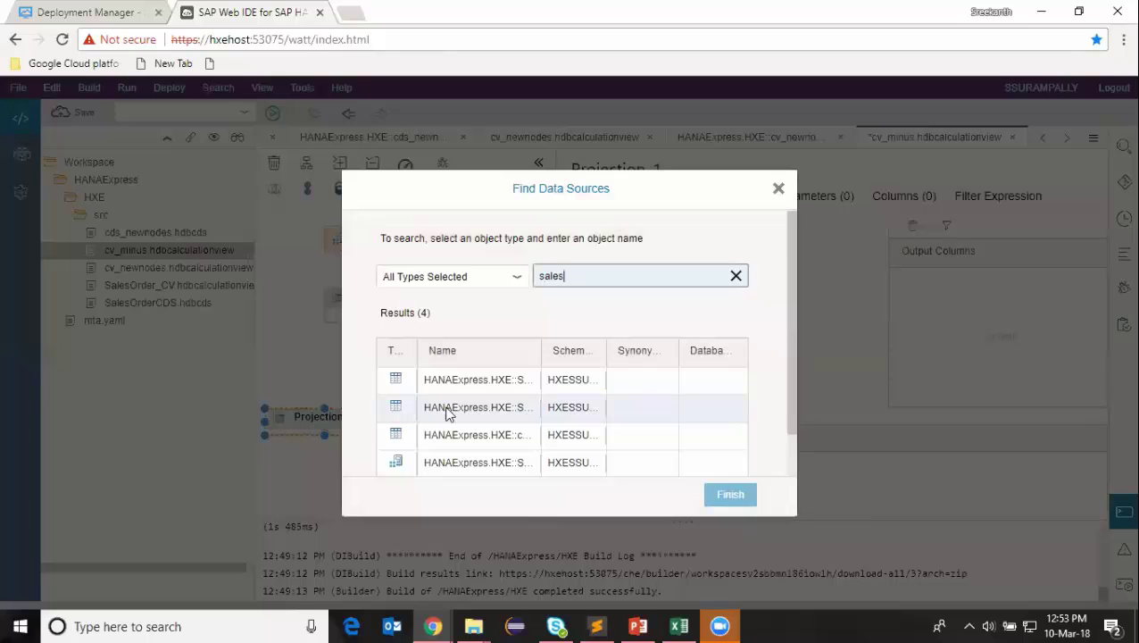
drag(539, 350, 698, 321)
click(584, 406)
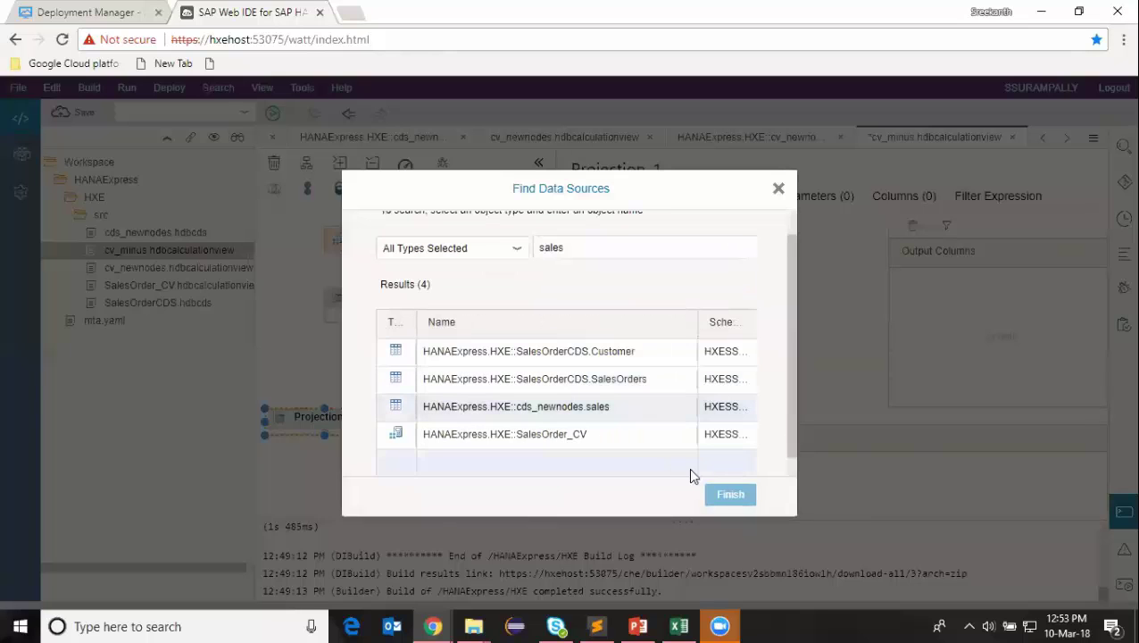
click(730, 494)
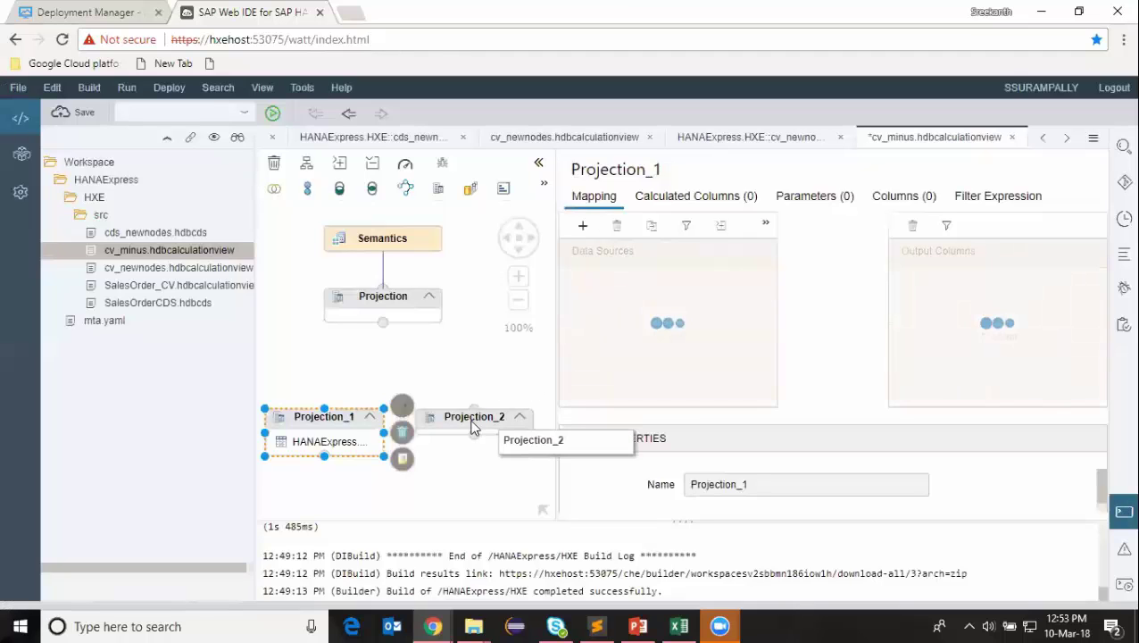
Search the data sources for the inventory table and assign cds_newnodes.inventory to Projection_2
click(504, 416)
click(532, 407)
text(inventor)
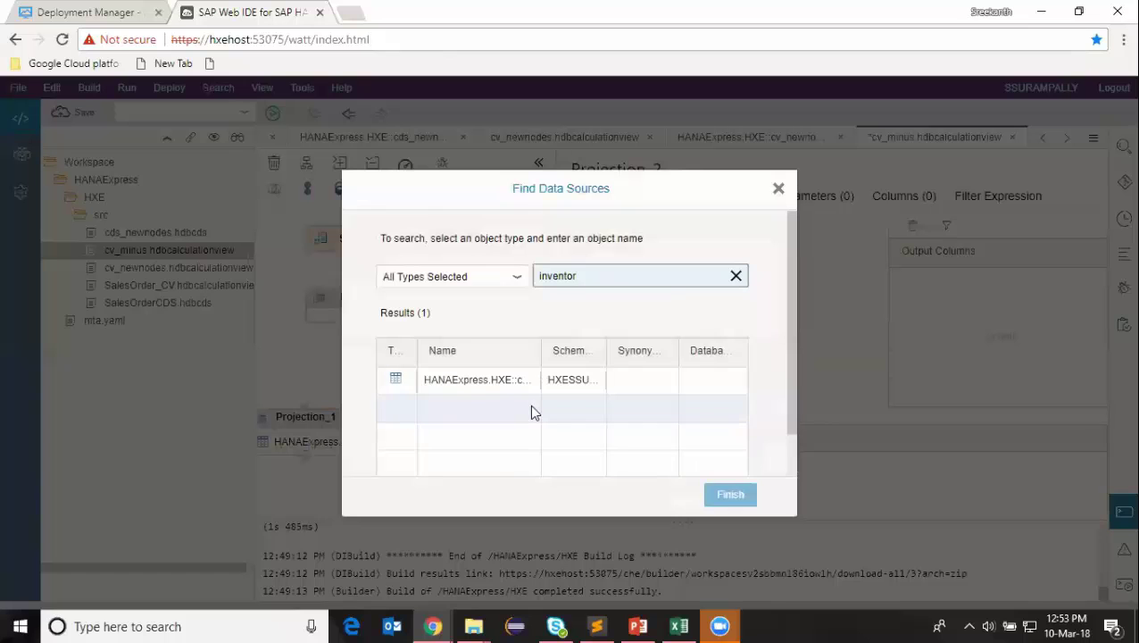
click(500, 379)
click(749, 491)
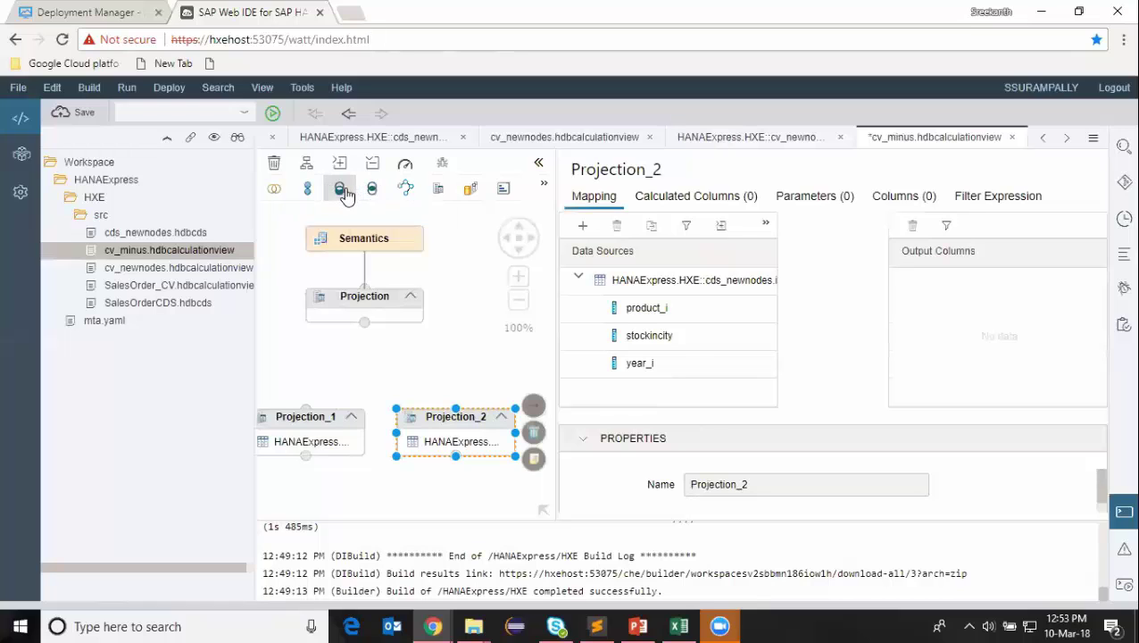
Place a Minus node above the two projections and add all source columns to the output in Projection_1 and Projection_2
drag(342, 190, 369, 359)
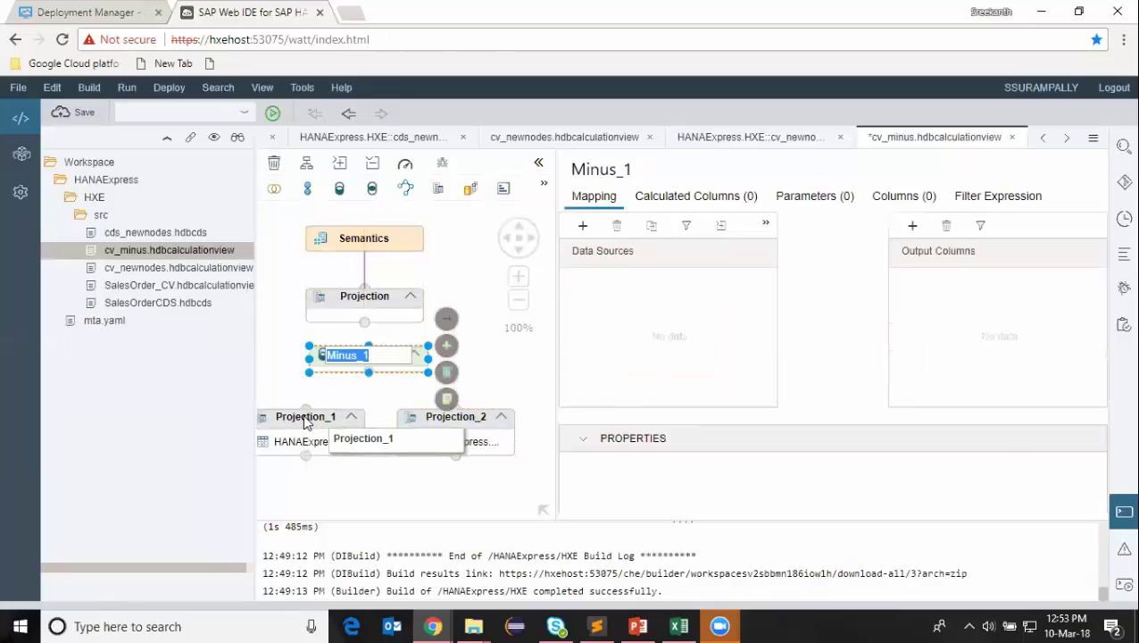
click(306, 421)
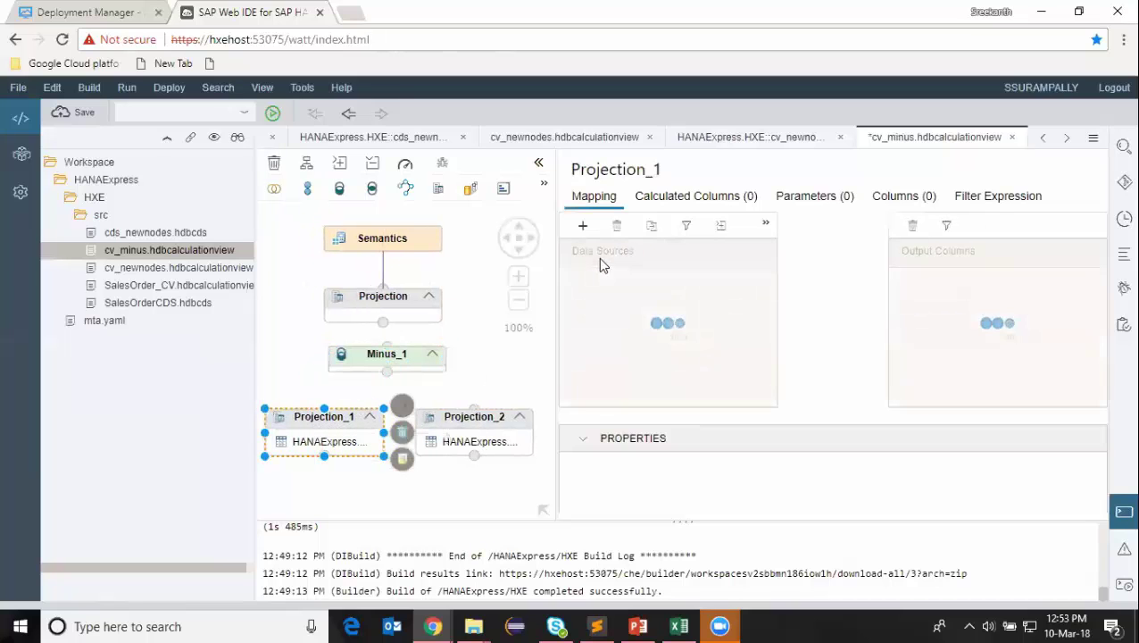
right_click(646, 285)
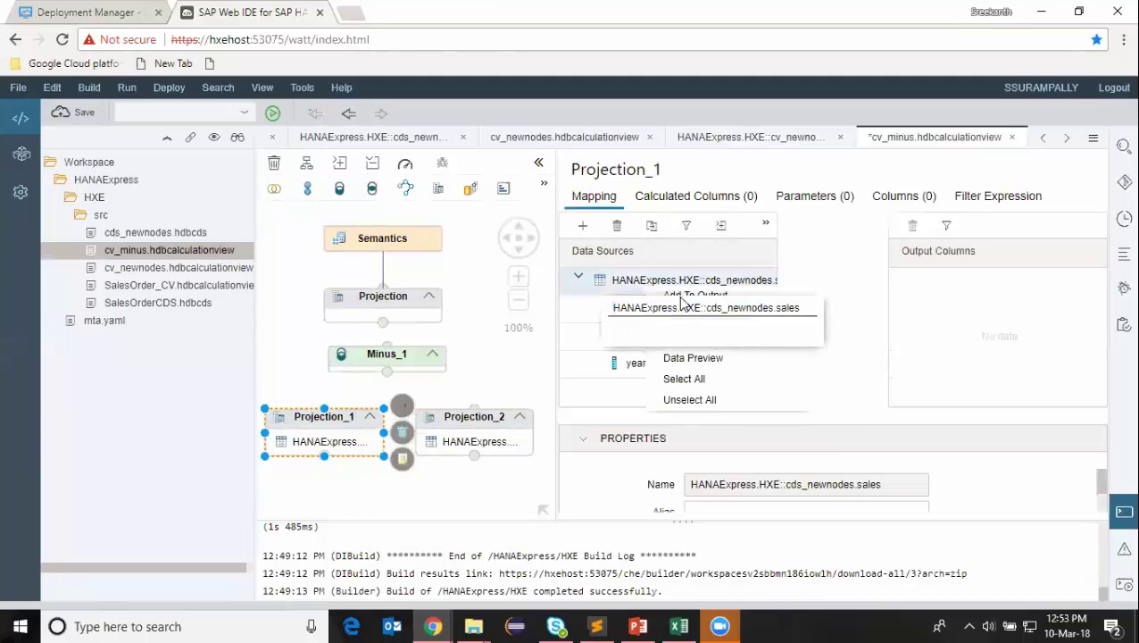
click(687, 296)
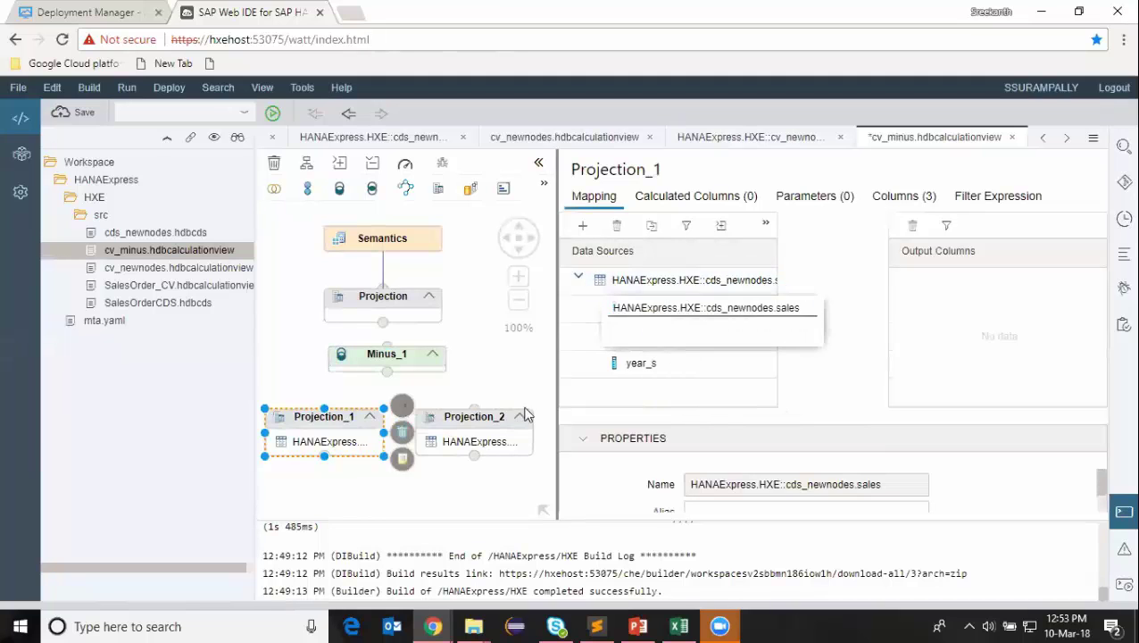
click(464, 437)
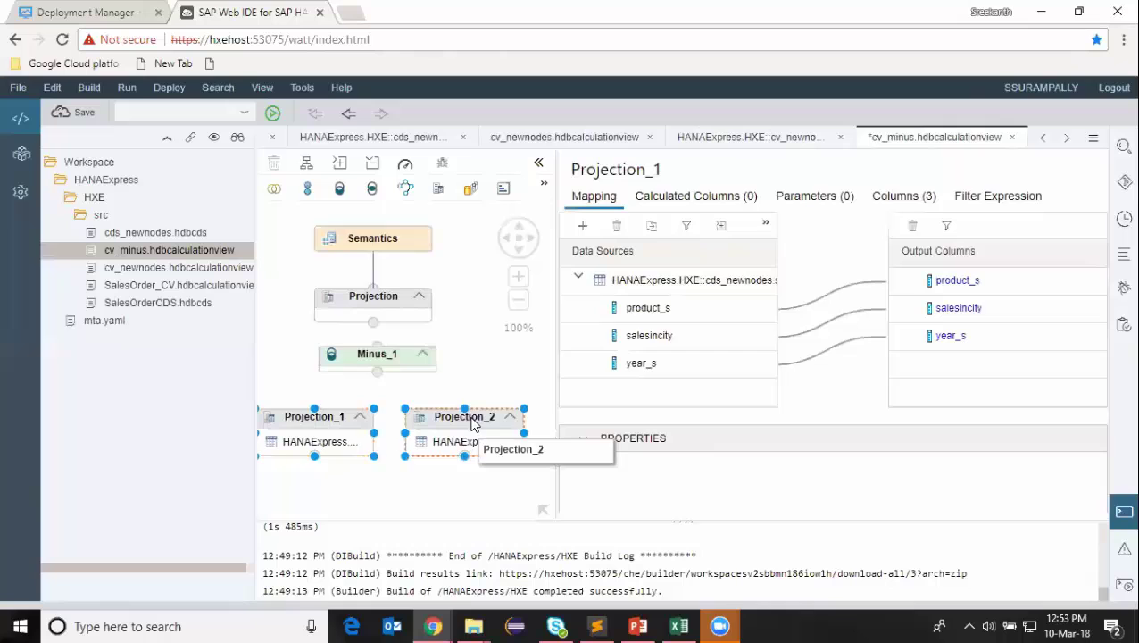
right_click(671, 280)
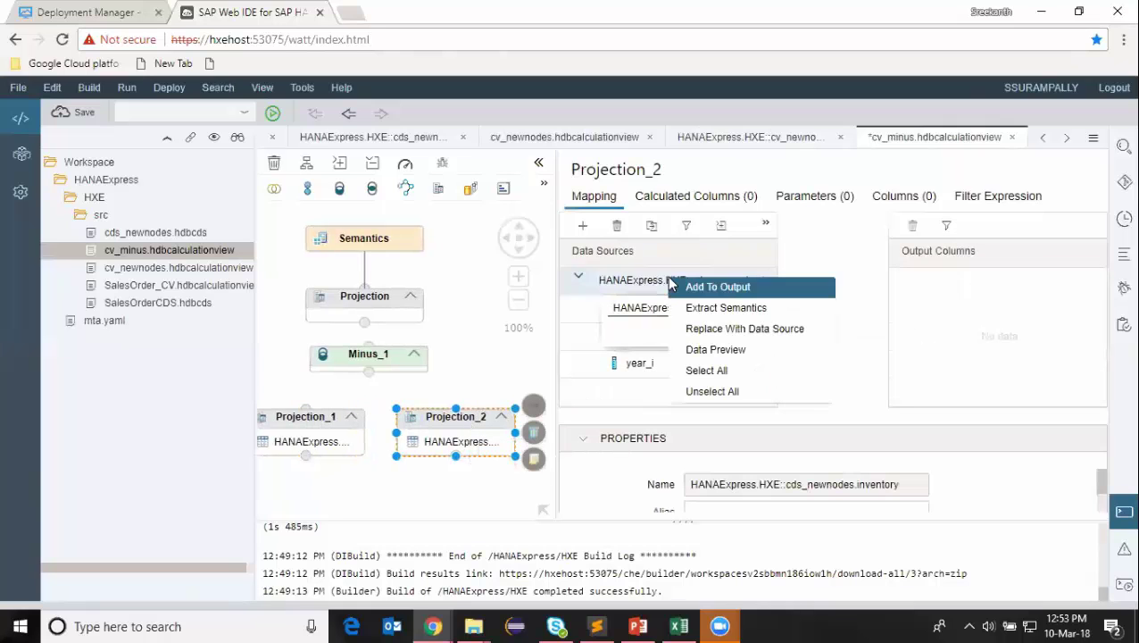
click(710, 286)
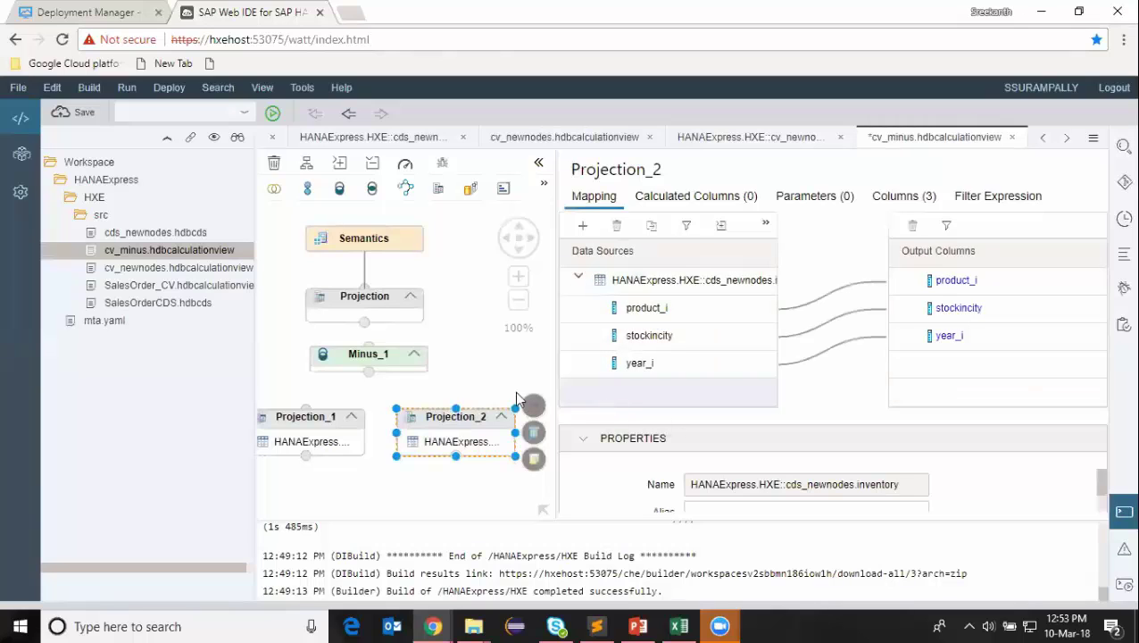
Connect Projection_1 and Projection_2, in that order, to Minus_1, moving both projections lower on the canvas
click(325, 404)
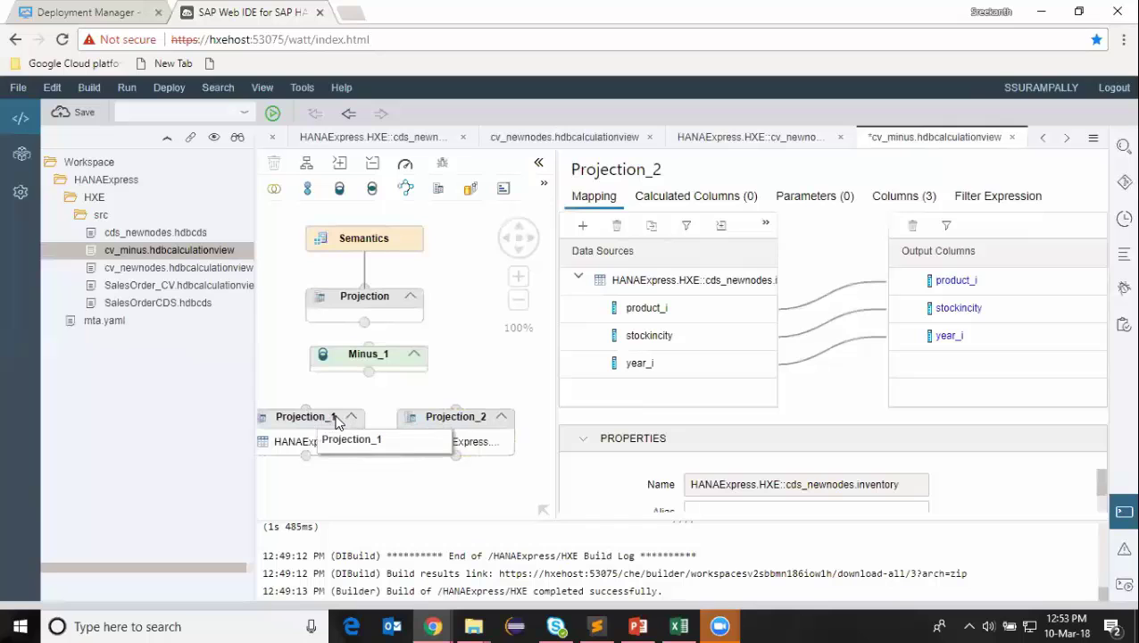
click(338, 422)
drag(399, 409, 391, 364)
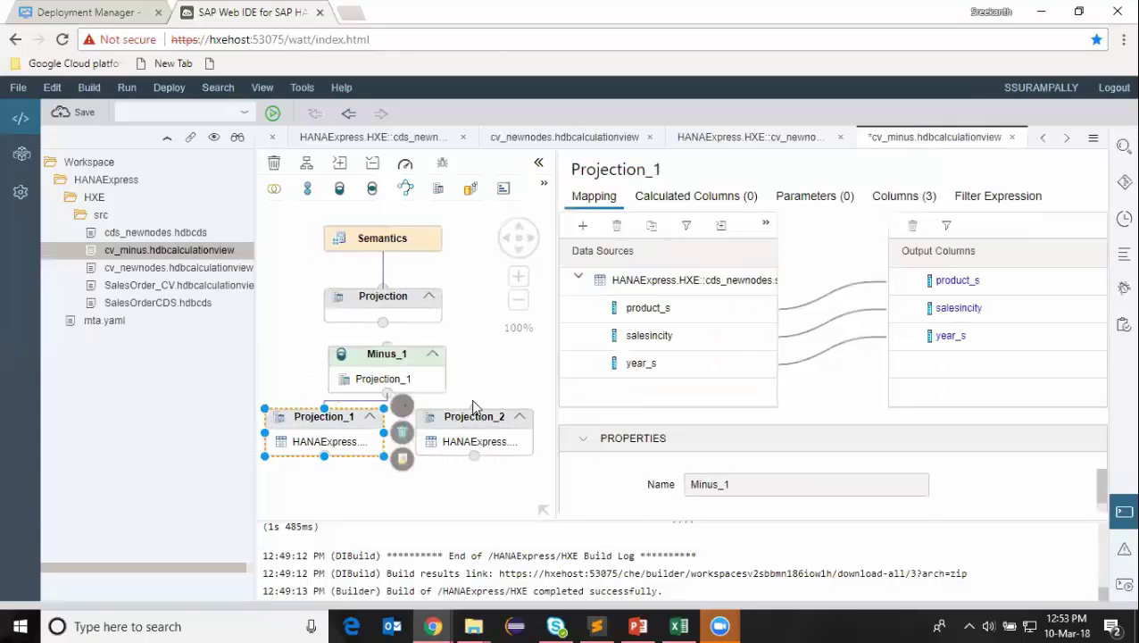
drag(310, 448, 319, 502)
drag(465, 424, 371, 406)
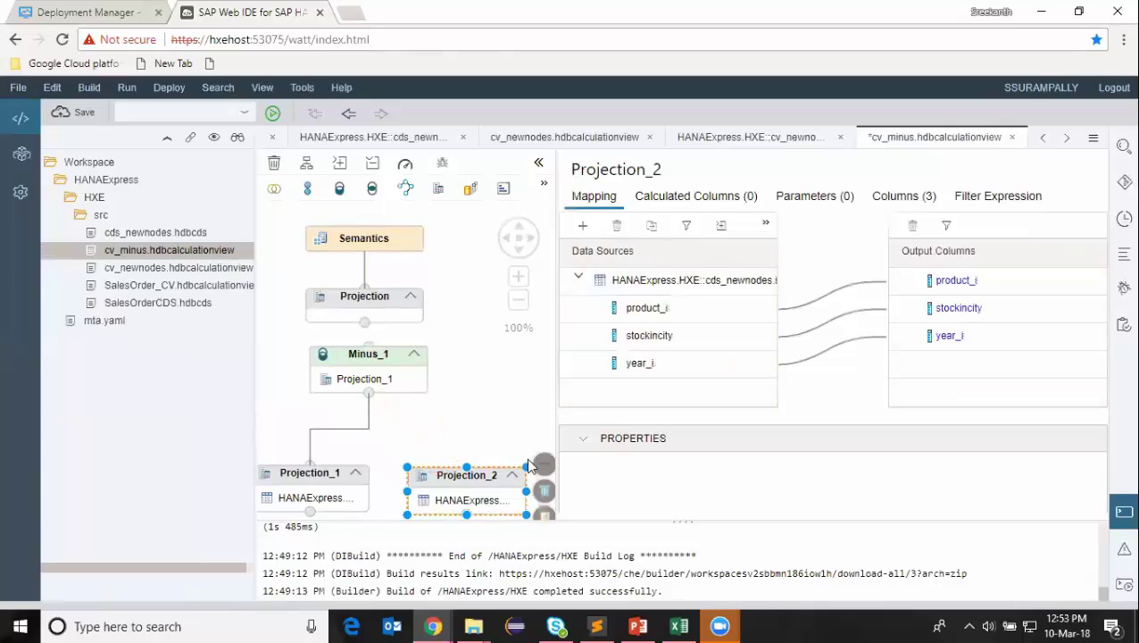
drag(543, 464, 369, 390)
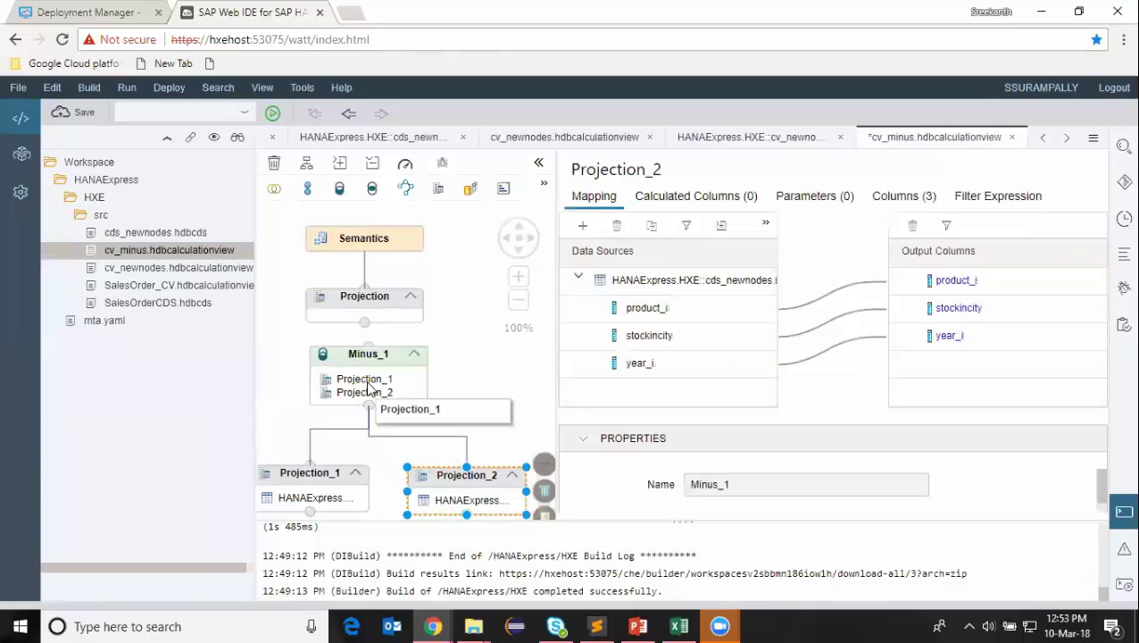
In Minus_1, map product_s from Projection_1 and product_i from Projection_2 to one shared output column
click(370, 373)
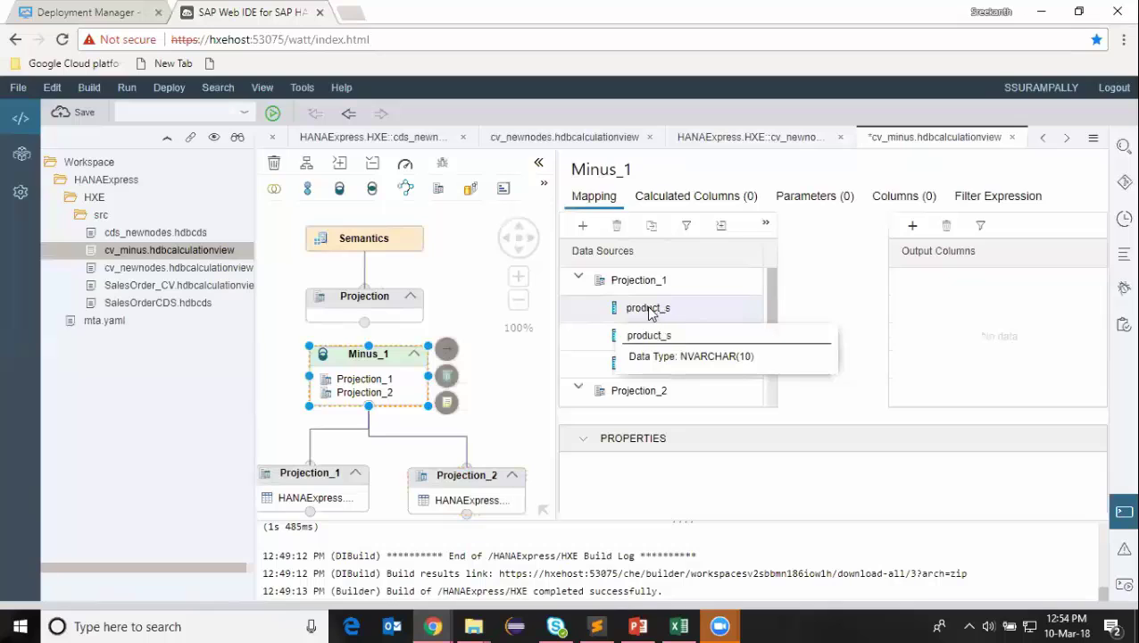
drag(649, 313, 961, 300)
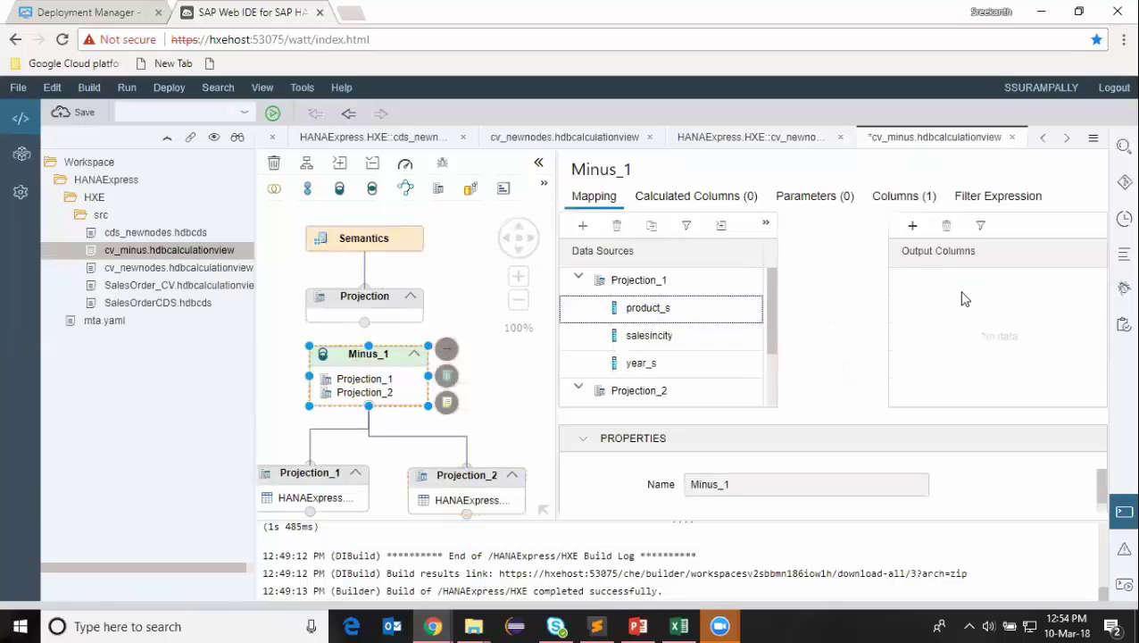
scroll(702, 345, down, 2)
drag(659, 341, 886, 286)
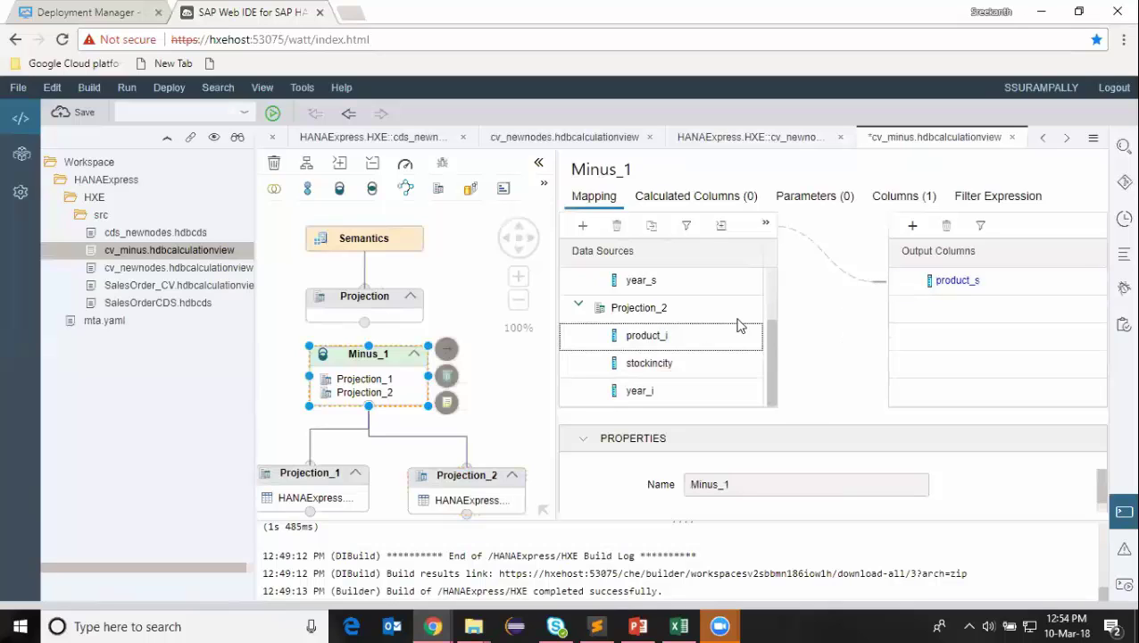
click(660, 336)
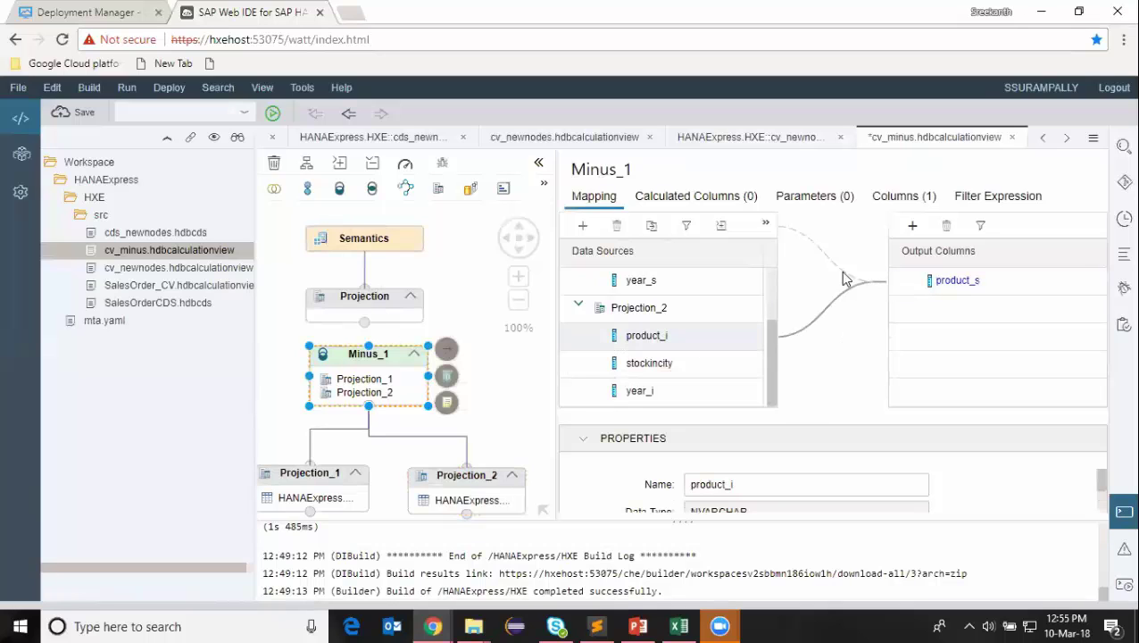
Rename the Minus_1 output column to product
double_click(957, 282)
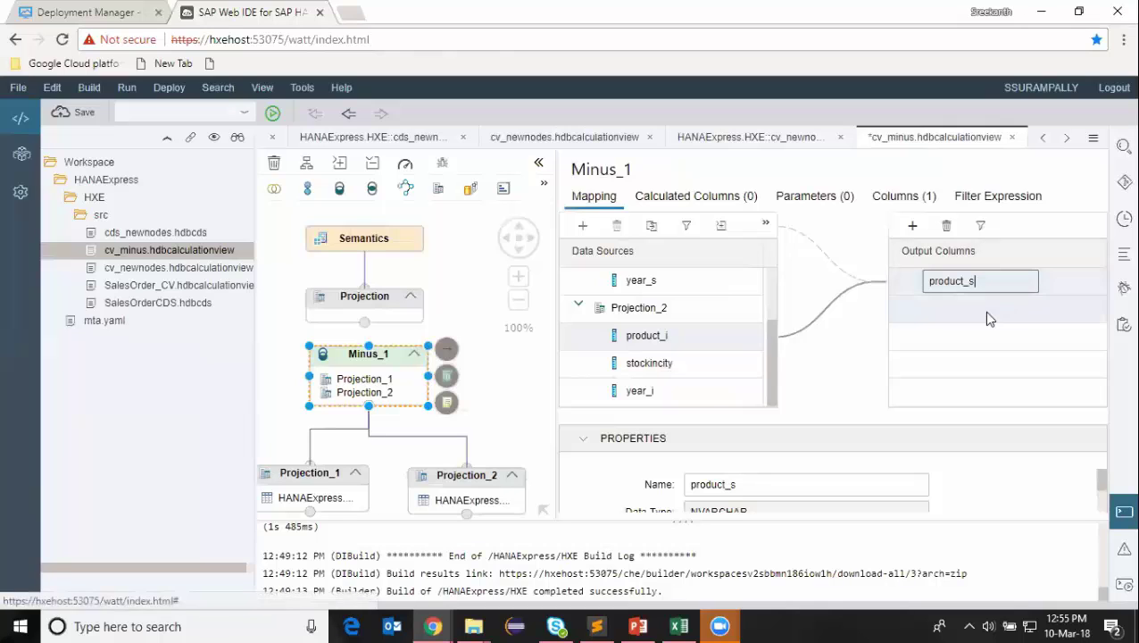
key(BackSpace)
key(BackSpace)
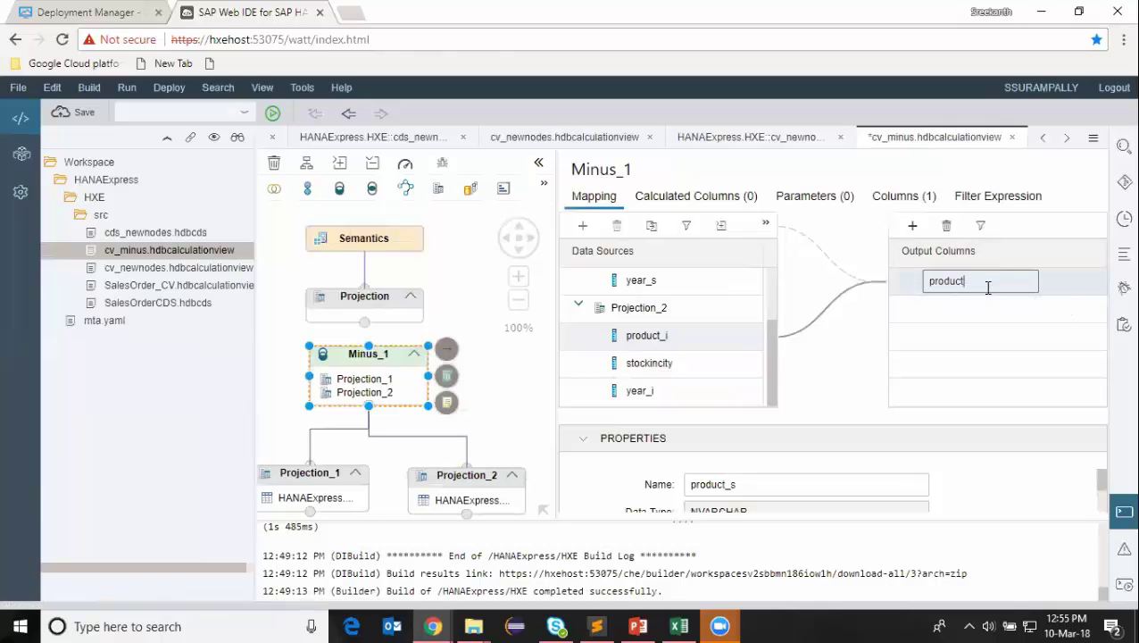
key(Return)
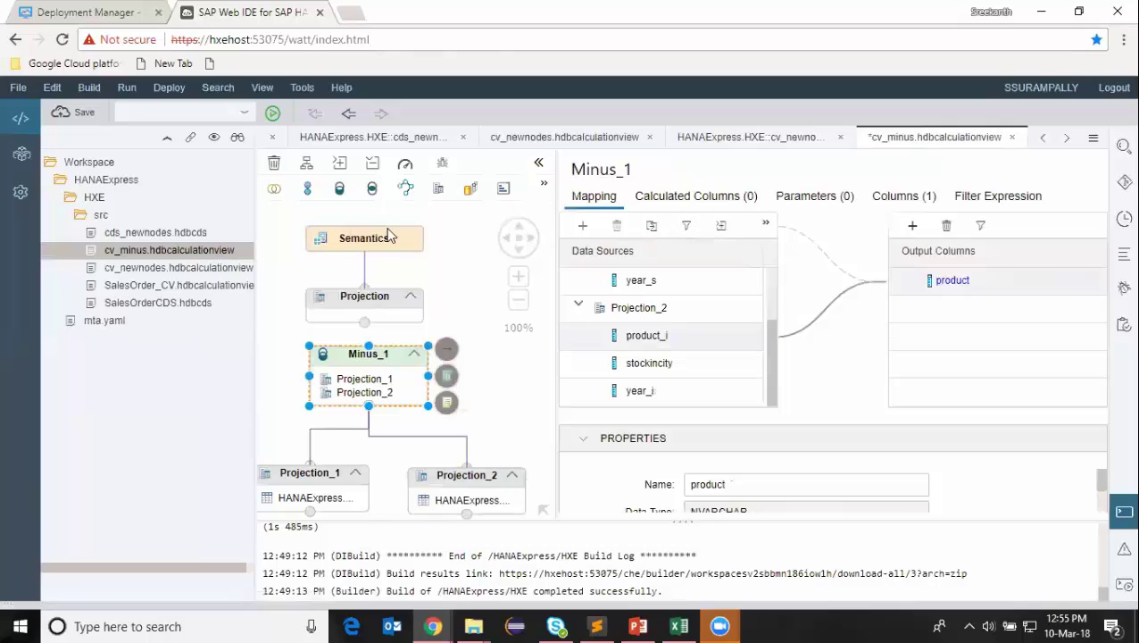
Connect Minus_1 to the Projection node below Semantics and add its product column to that node's output
drag(446, 348, 360, 323)
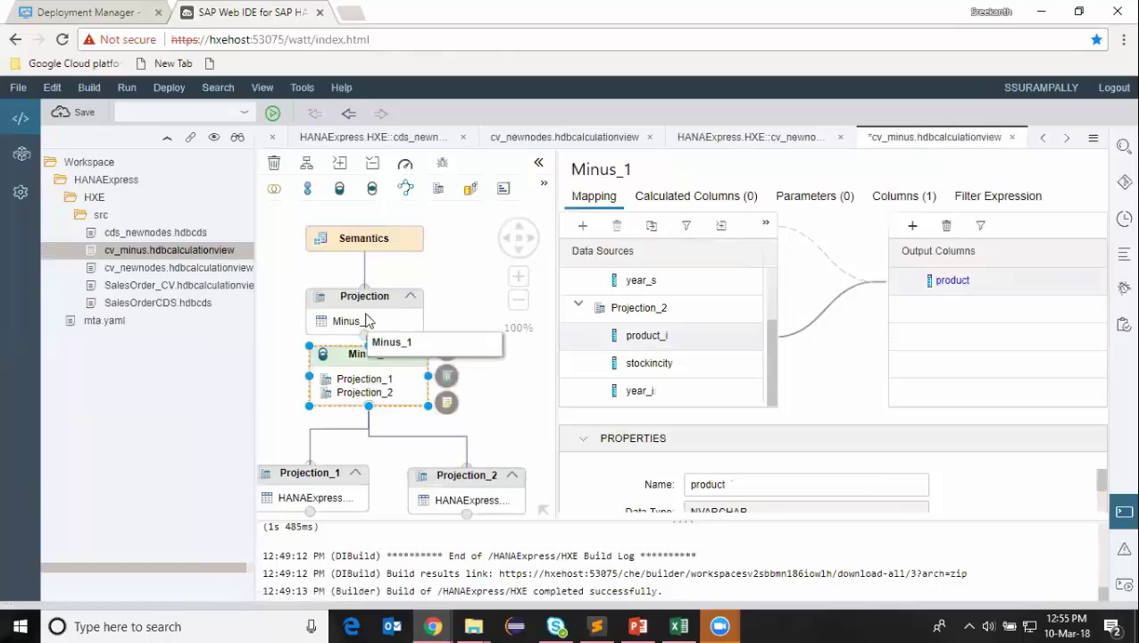
click(370, 305)
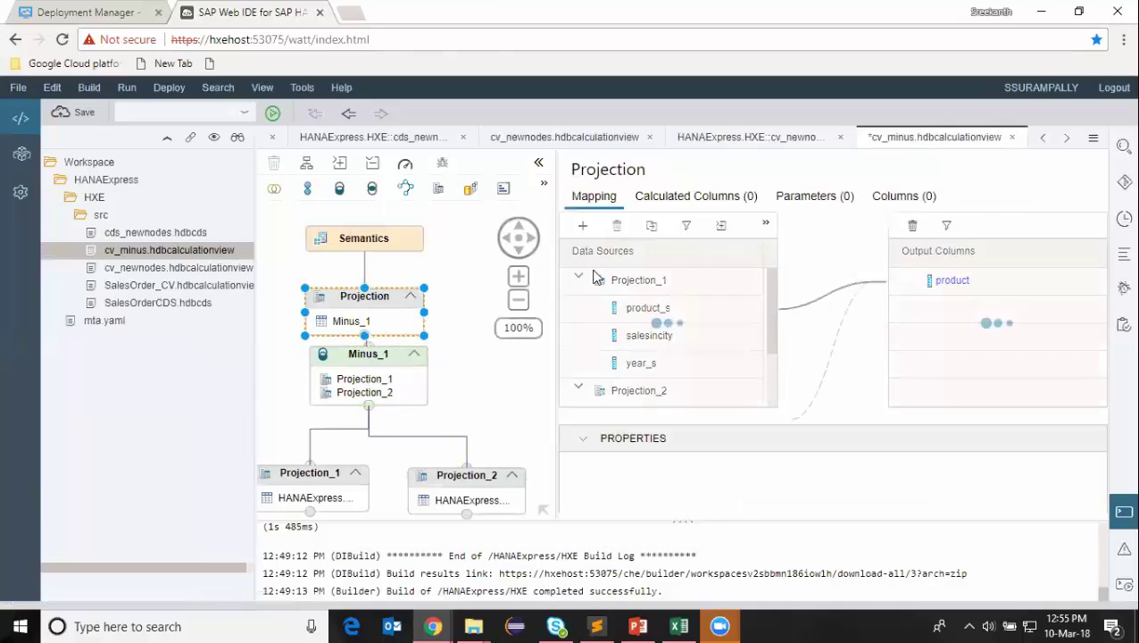
click(569, 311)
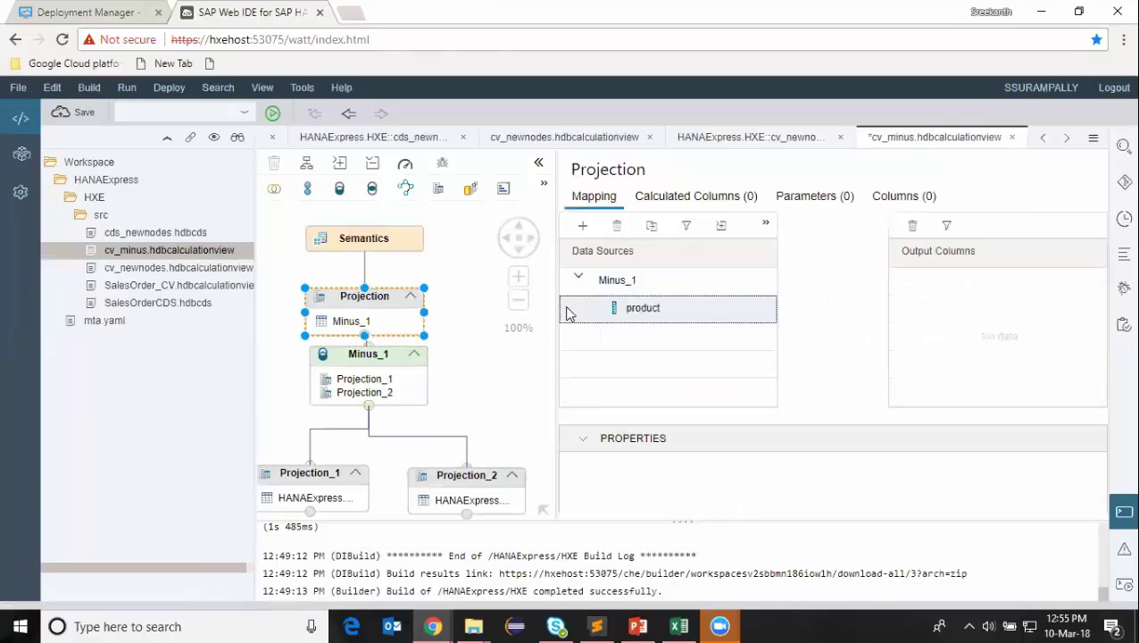
drag(709, 310, 977, 308)
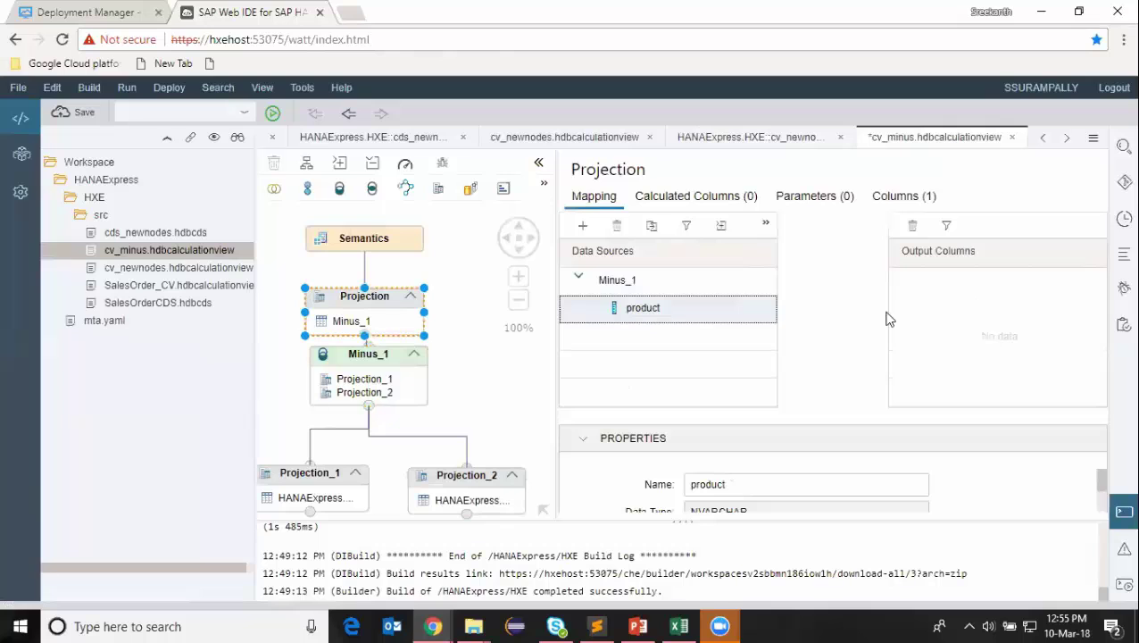
drag(729, 316, 948, 281)
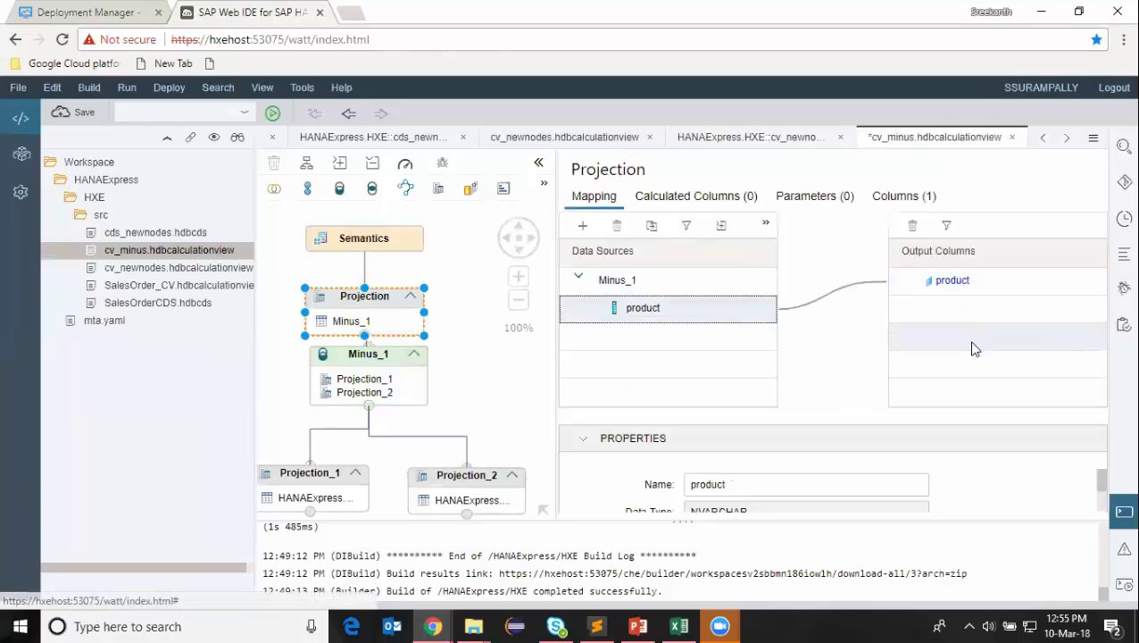
Save cv_minus.hdbcalculationview and build only that file
click(85, 113)
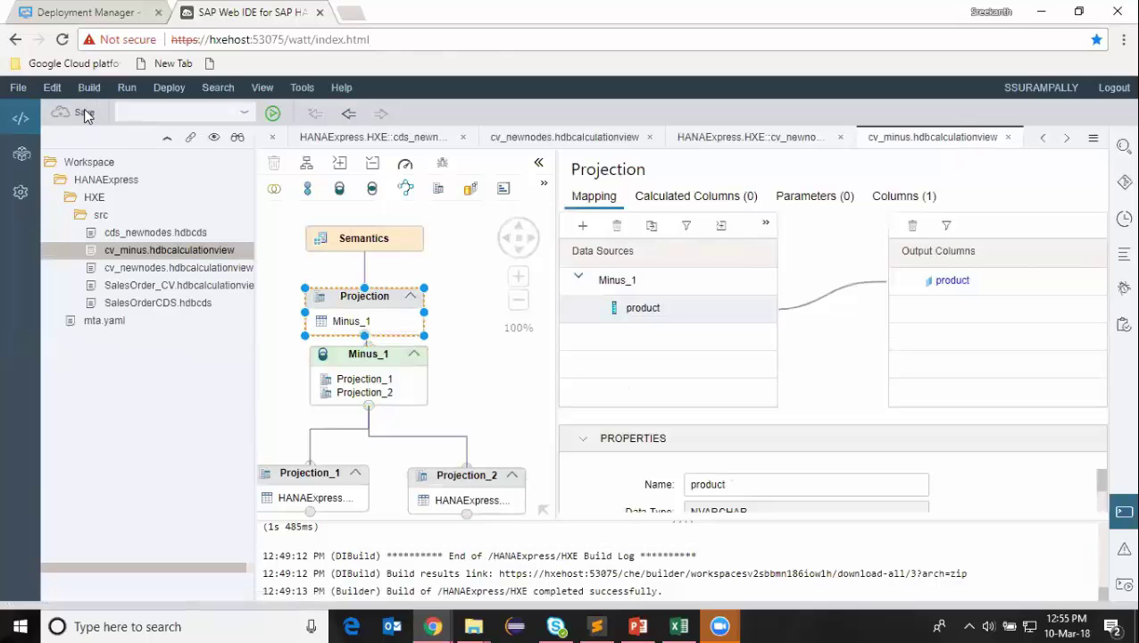
click(159, 252)
right_click(159, 253)
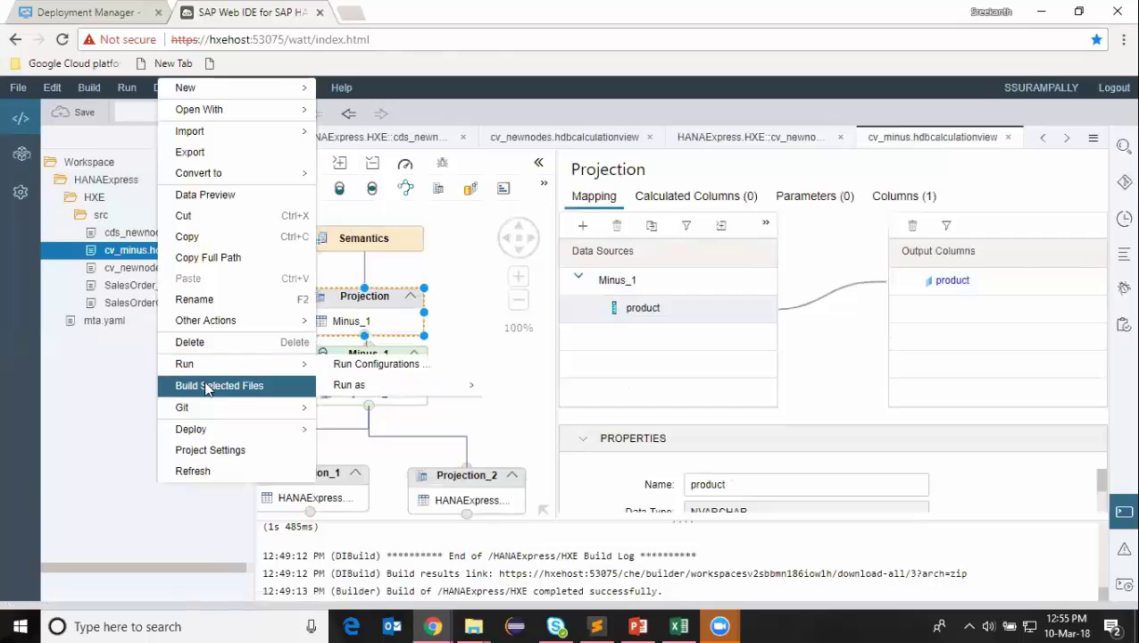
click(207, 384)
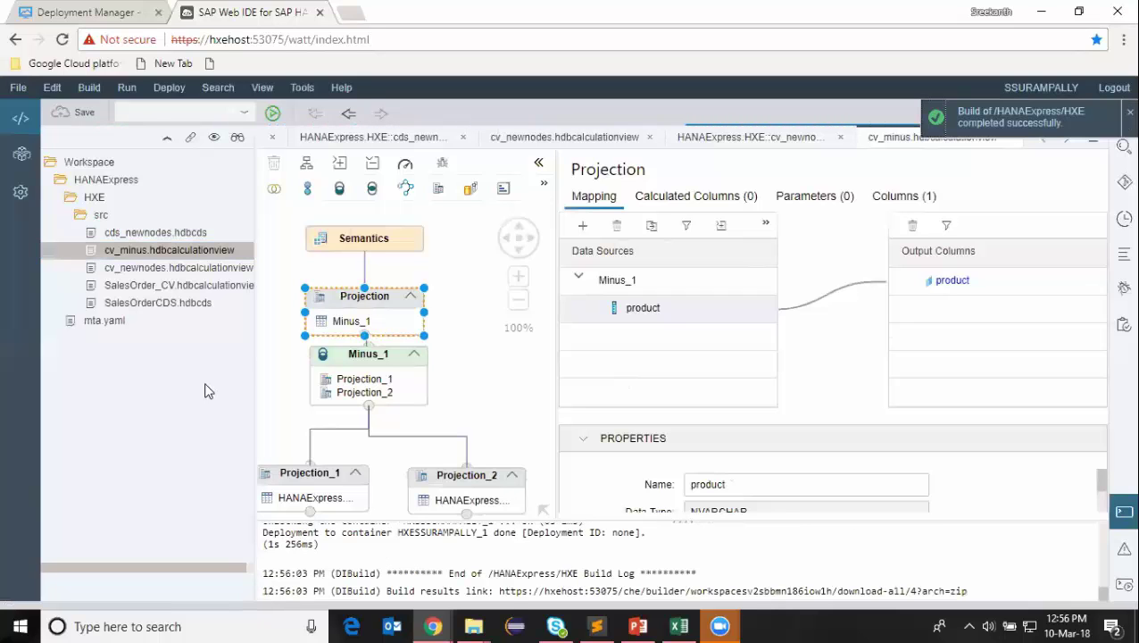
Open the data preview of cv_minus to examine the product-only minus output
mouse_move(629, 323)
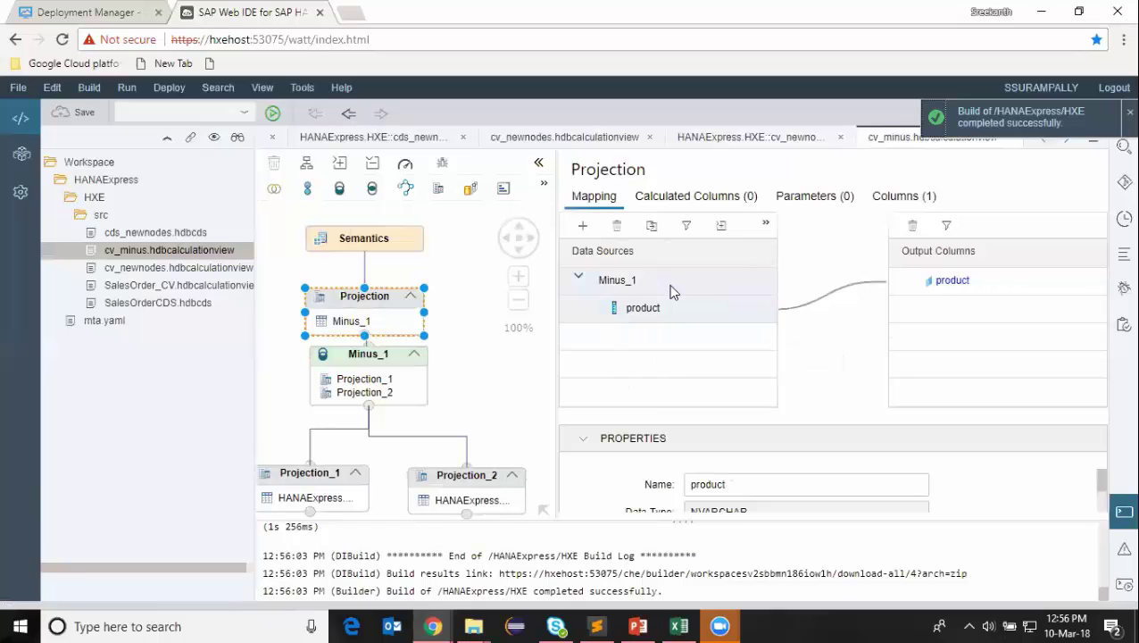
click(665, 307)
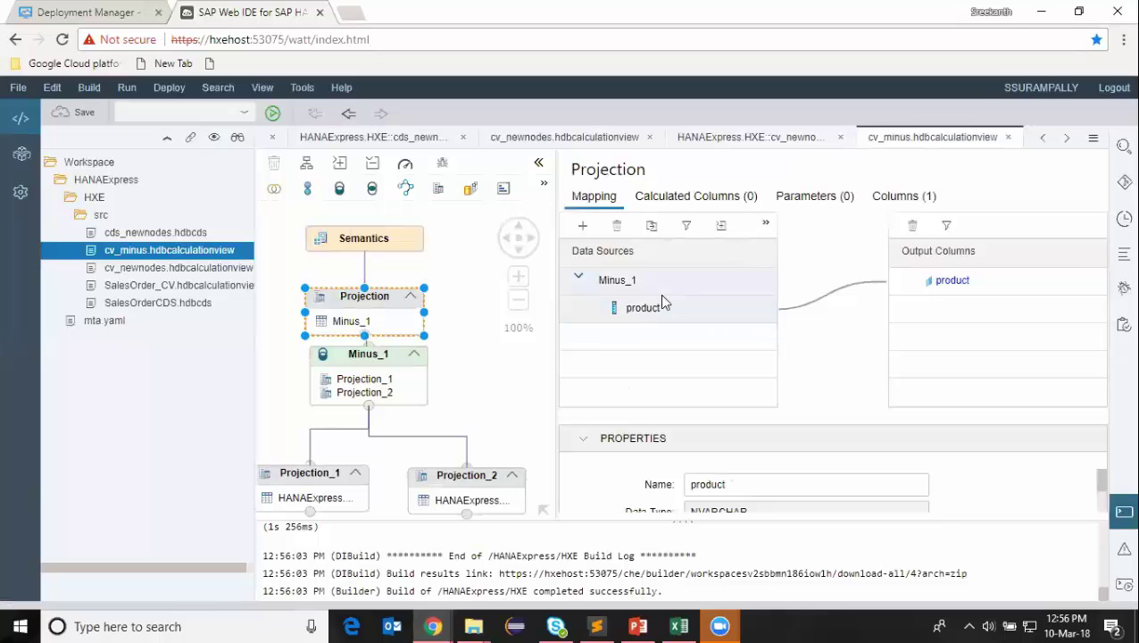
mouse_move(655, 314)
right_click(190, 253)
click(214, 195)
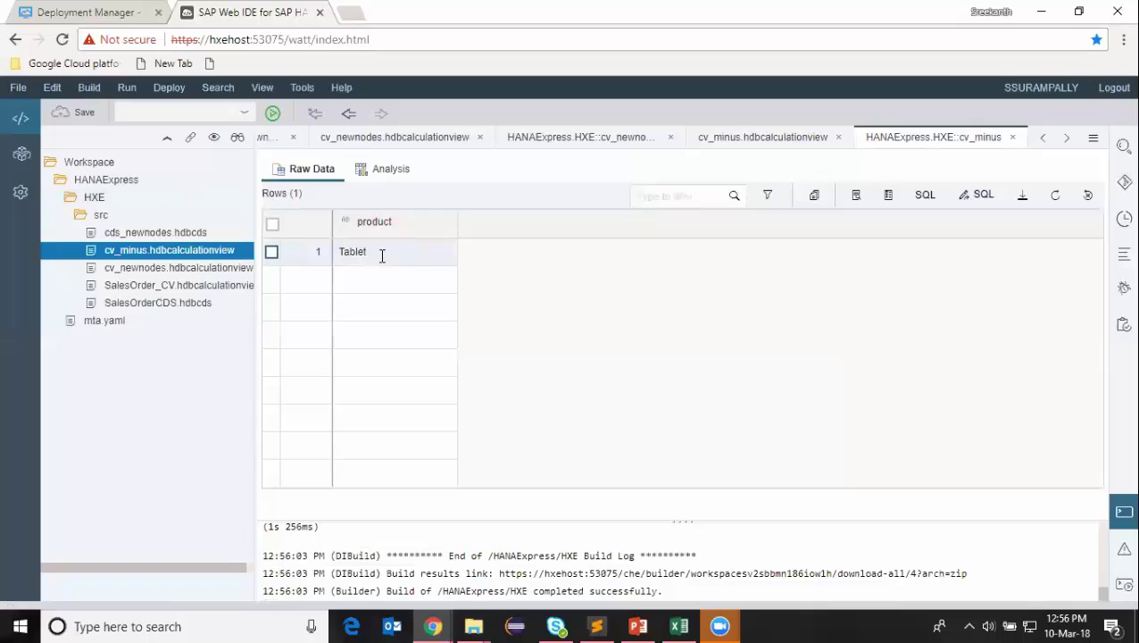
Reopen the cv_minus design and, in Minus_1, map salesincity from Projection_1 and stockincity from Projection_2 to one shared output column
double_click(177, 257)
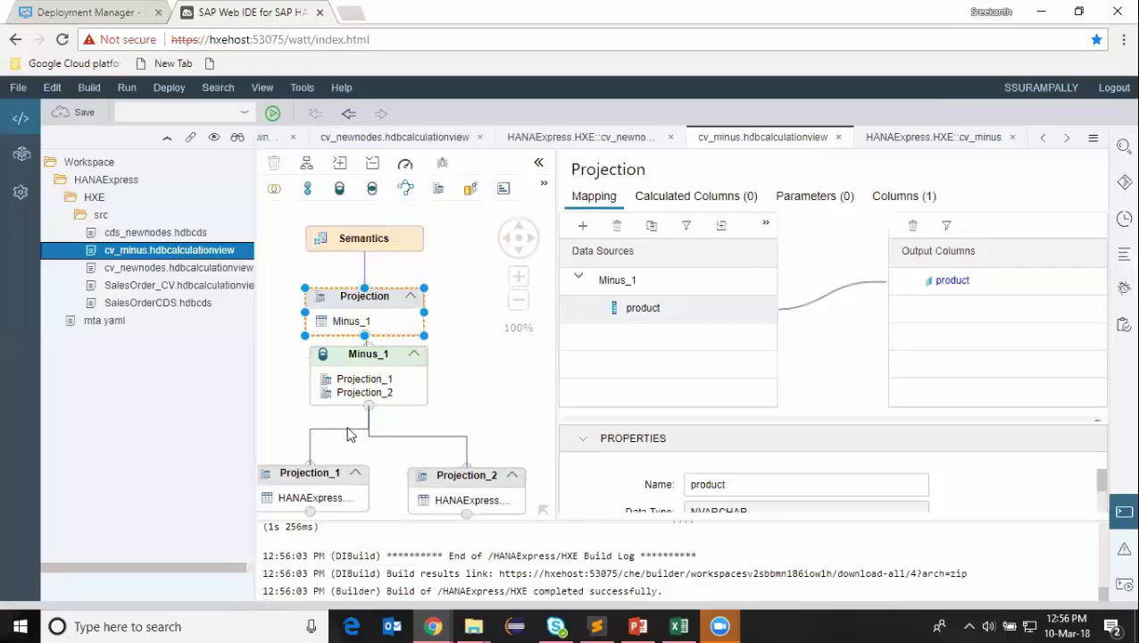
click(379, 364)
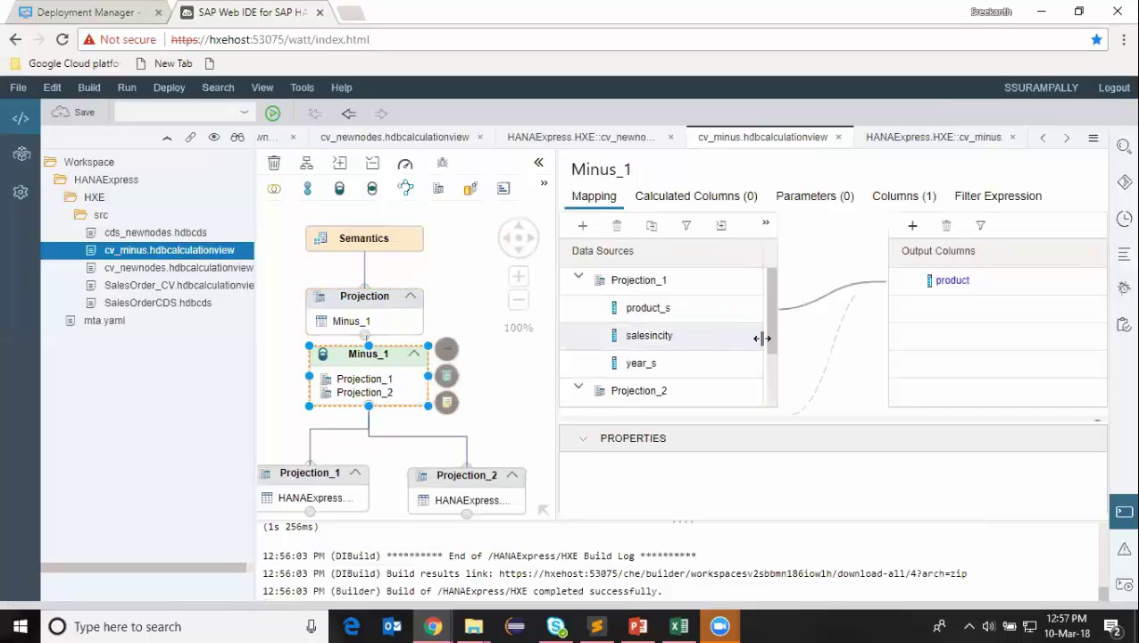
drag(752, 340, 927, 319)
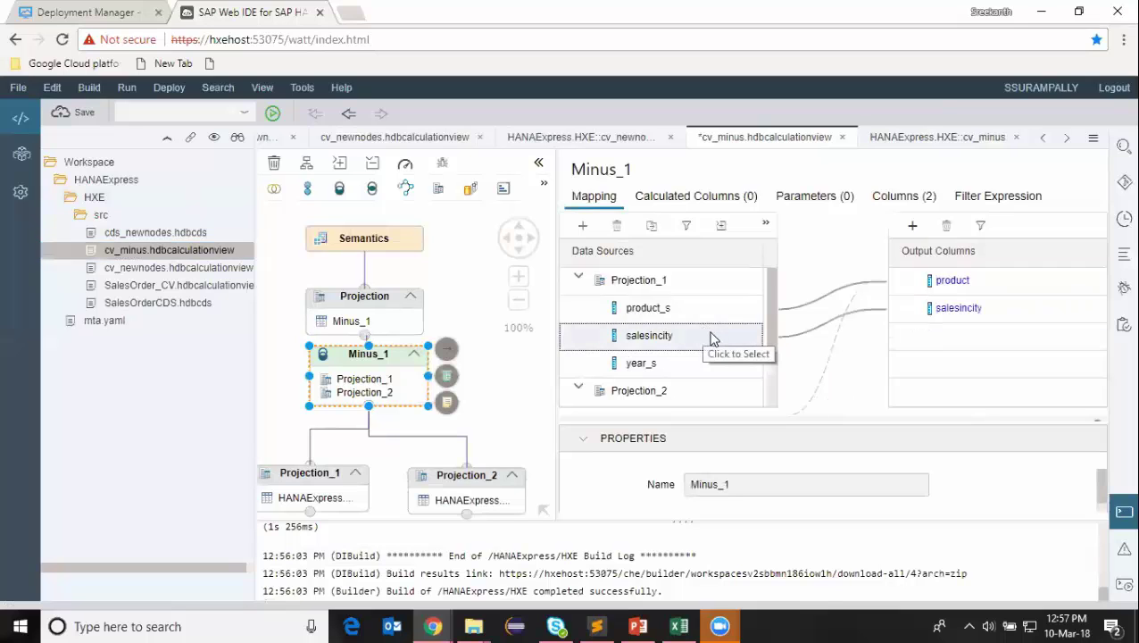
drag(767, 302, 893, 319)
click(699, 365)
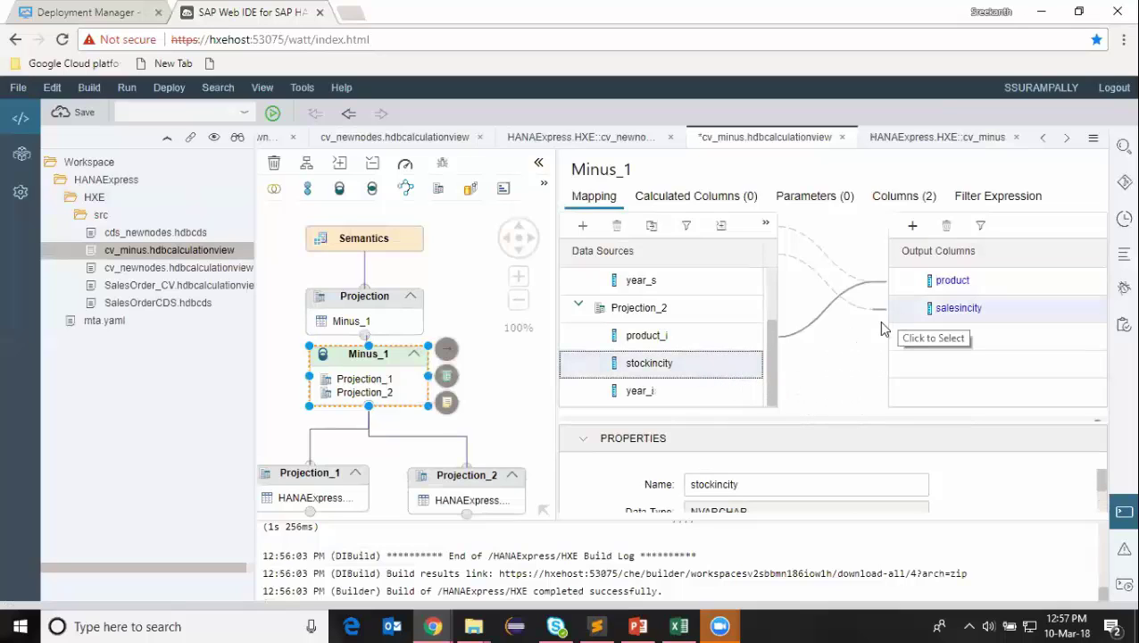
drag(753, 362, 897, 309)
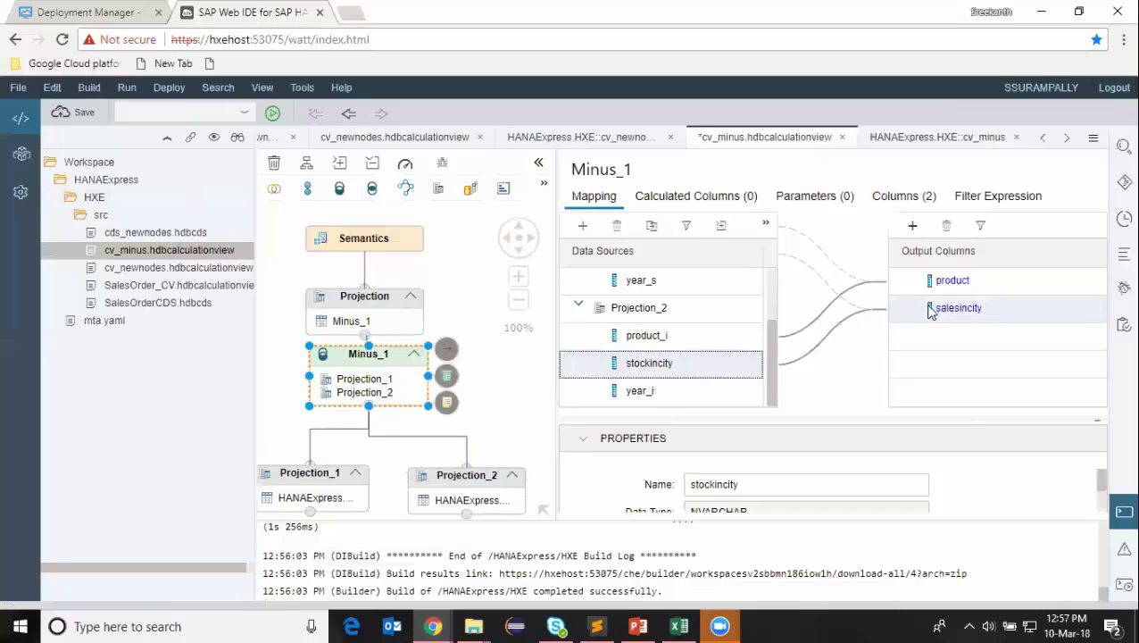
In Minus_1, rename the shared salesincity output column to city and map year_s and year_i to one shared year_s output column
click(977, 309)
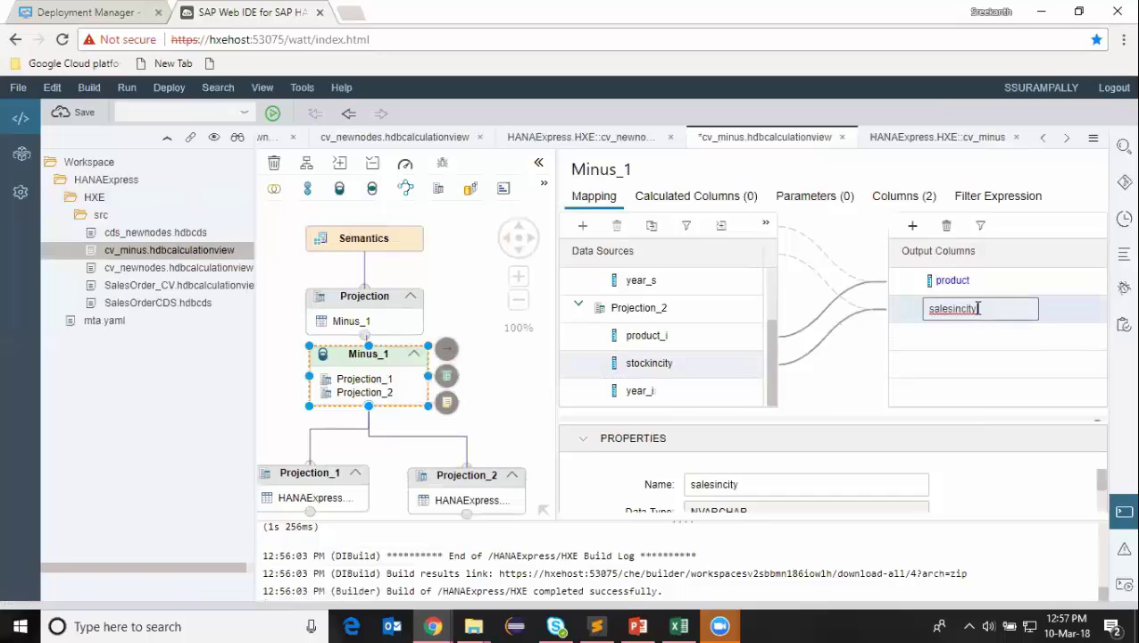
key(BackSpace)
key(BackSpace)
key(BackSpace)
key(BackSpace)
key(BackSpace)
key(BackSpace)
key(BackSpace)
key(BackSpace)
key(BackSpace)
key(BackSpace)
key(BackSpace)
text(c)
key(Return)
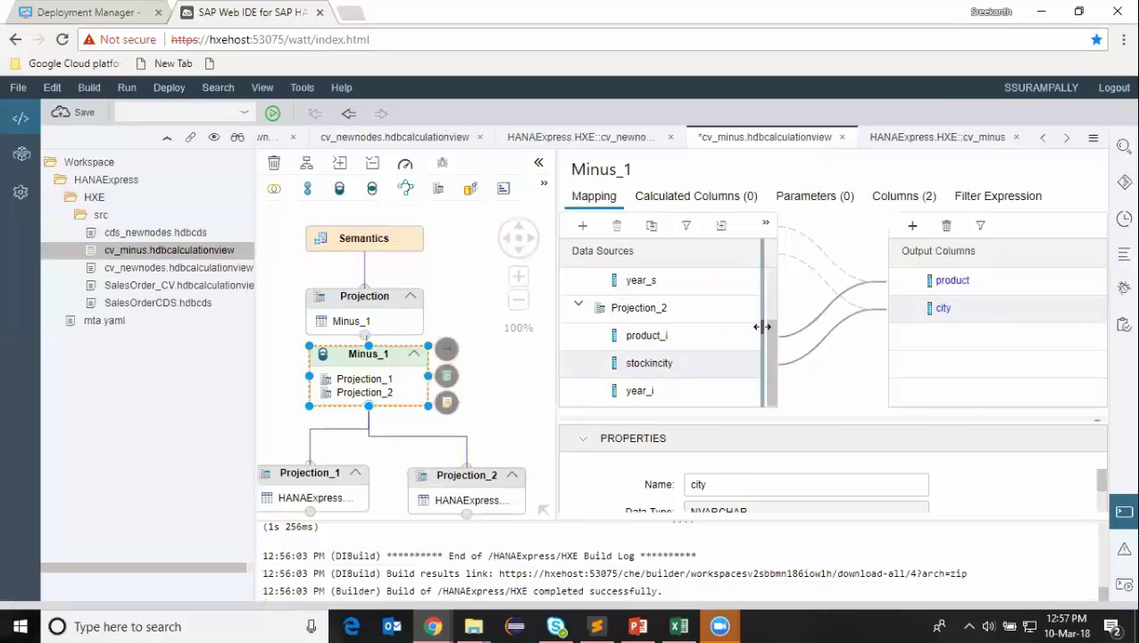
click(665, 391)
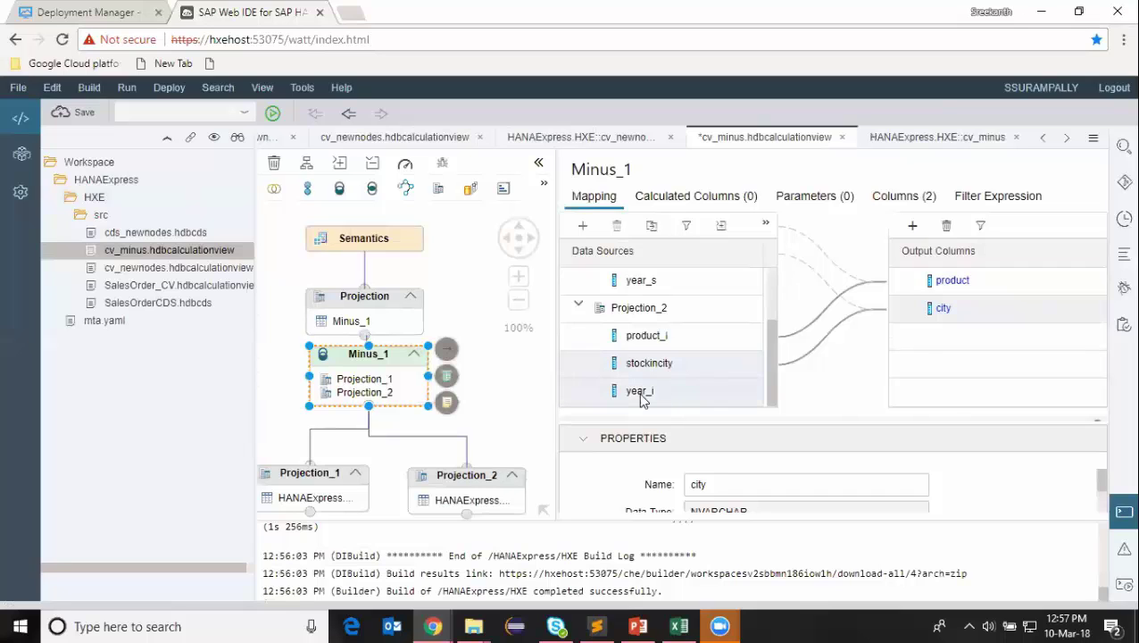
drag(737, 391, 914, 355)
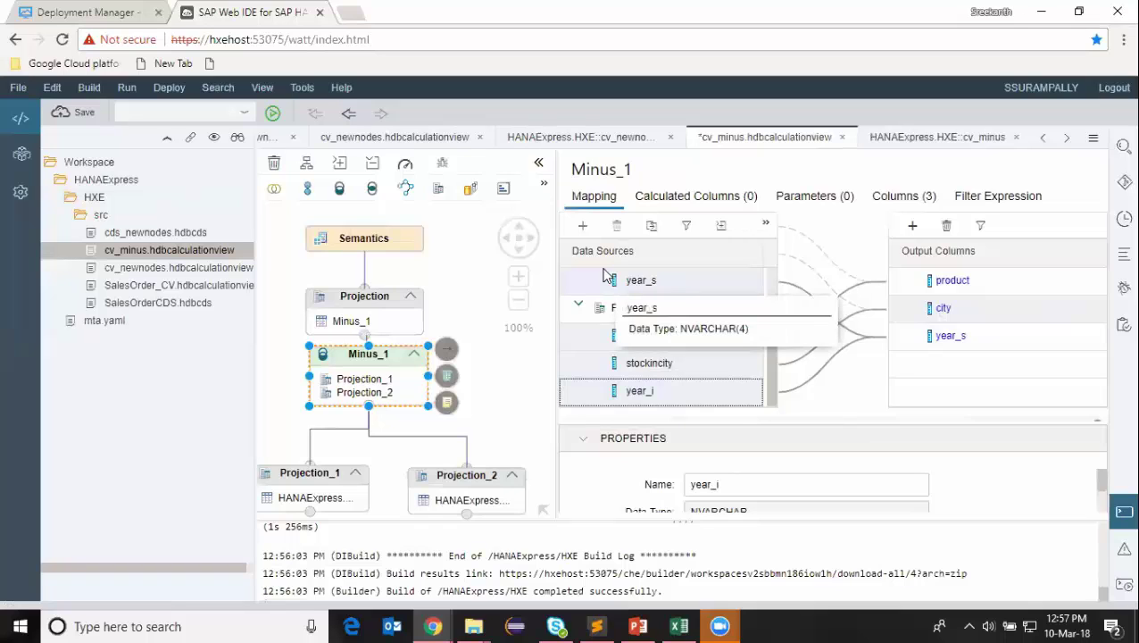
Add city and year_s from Minus_1 to the output columns of the Projection node below Semantics
click(377, 297)
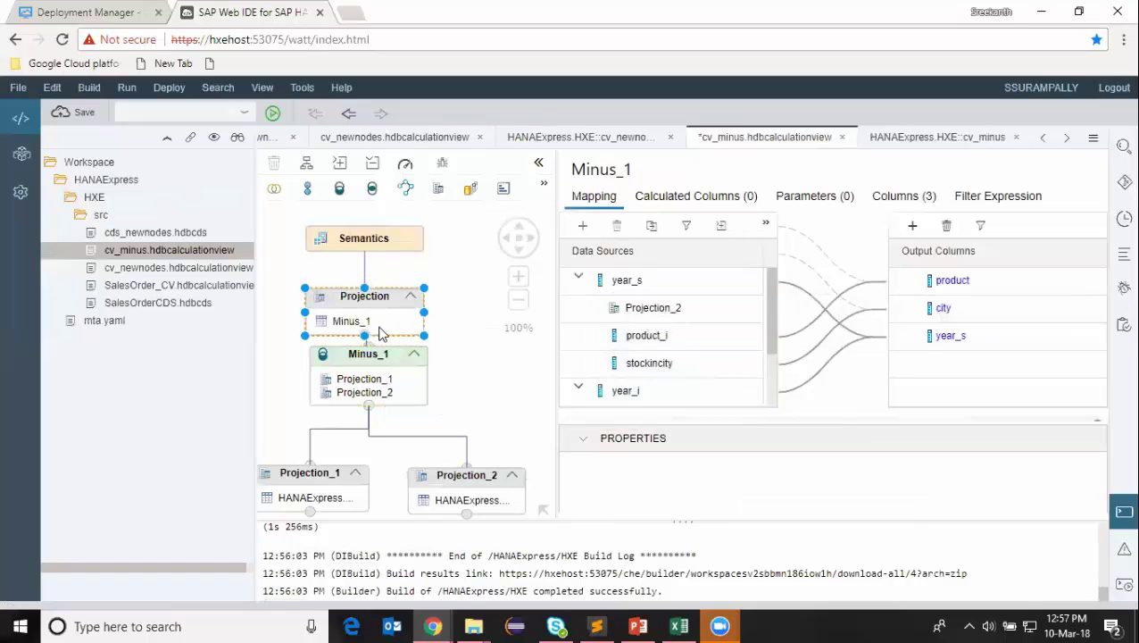
drag(665, 335, 903, 326)
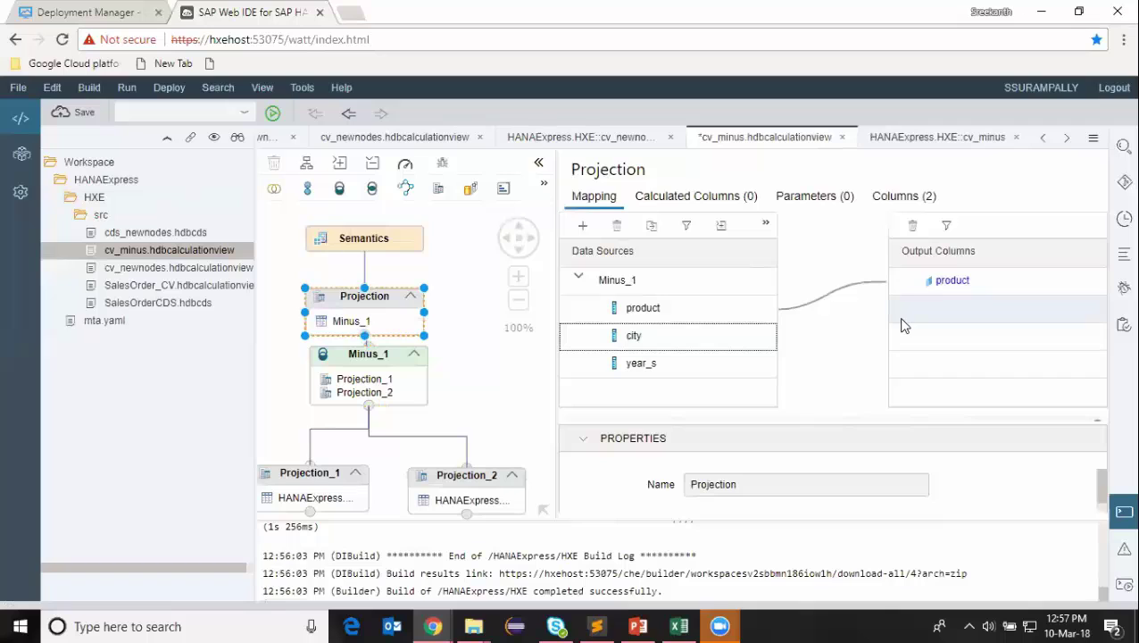
click(699, 366)
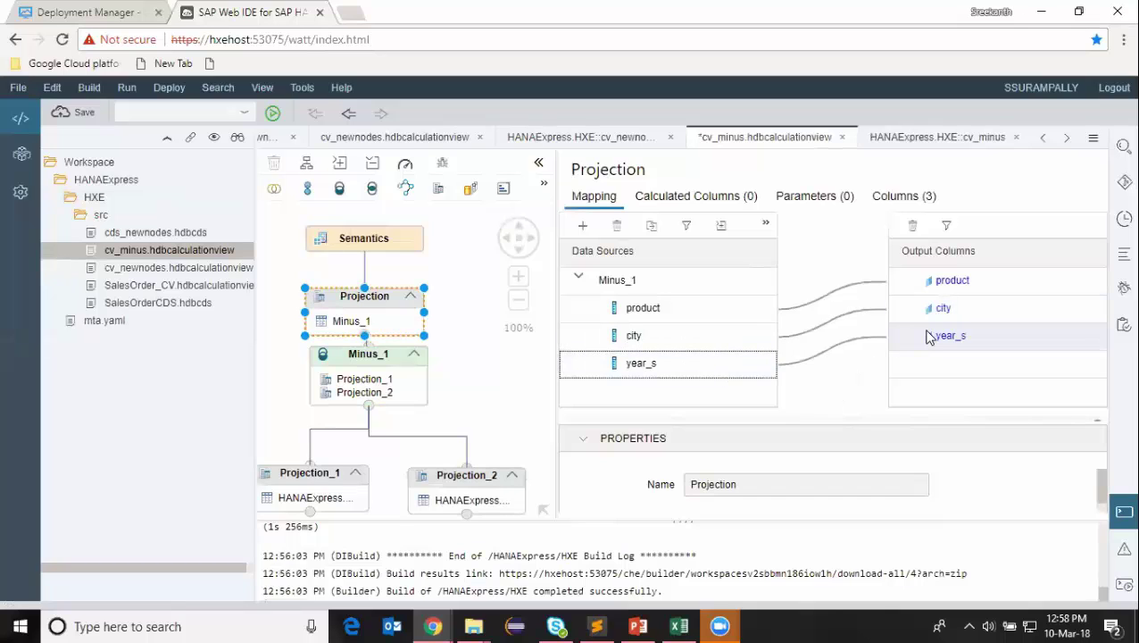
Save the extended cv_minus view with product, city and year_s, and rebuild the file
click(84, 112)
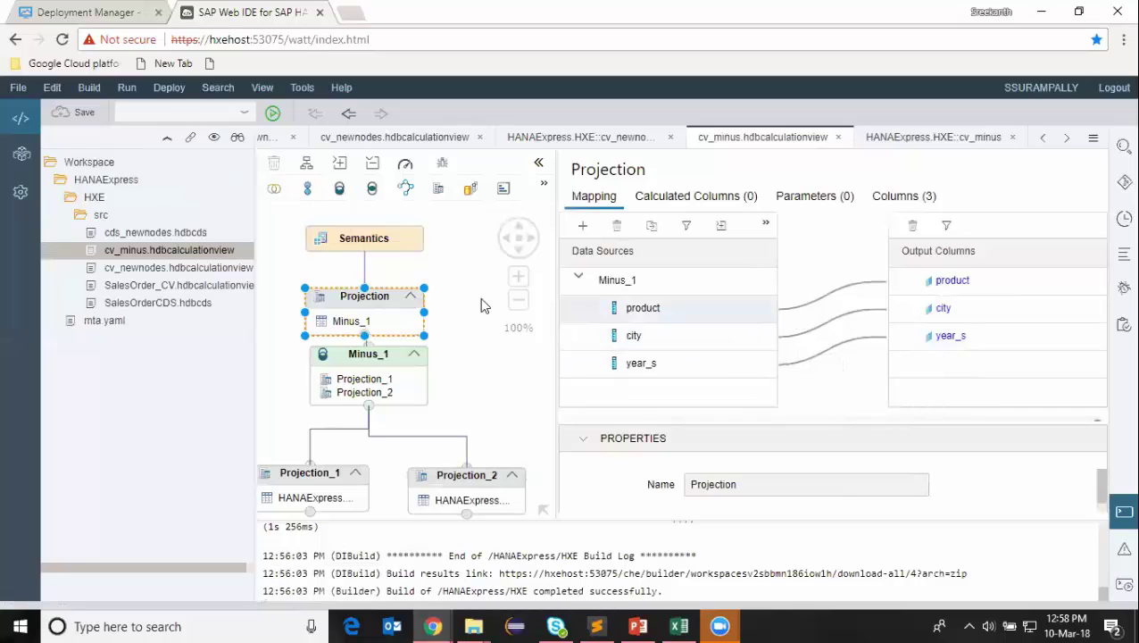
right_click(200, 253)
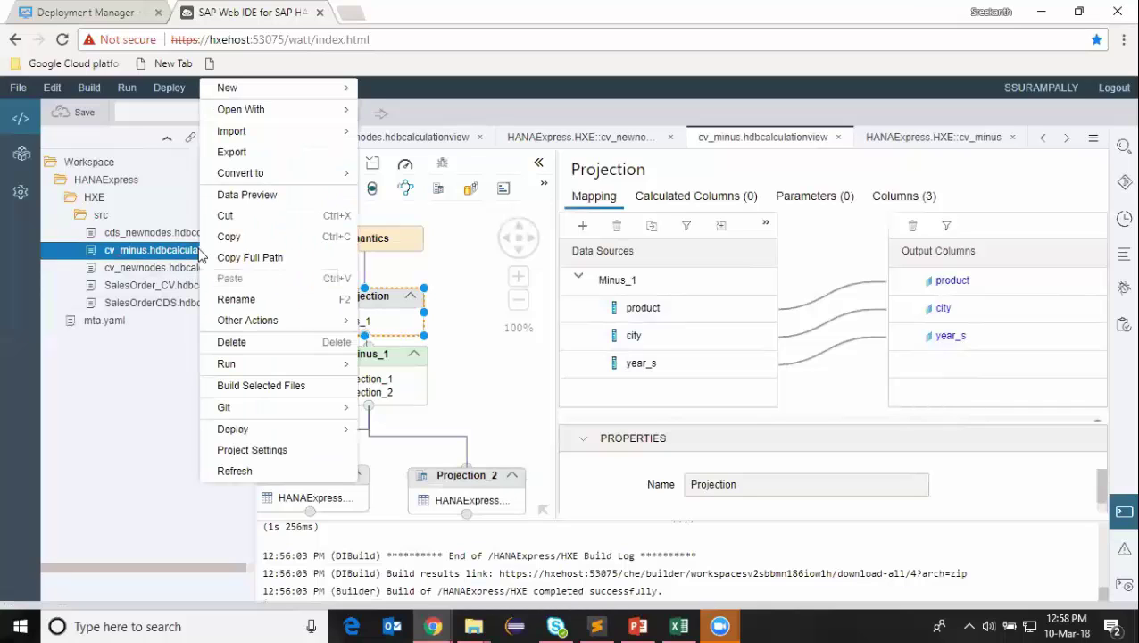
click(236, 385)
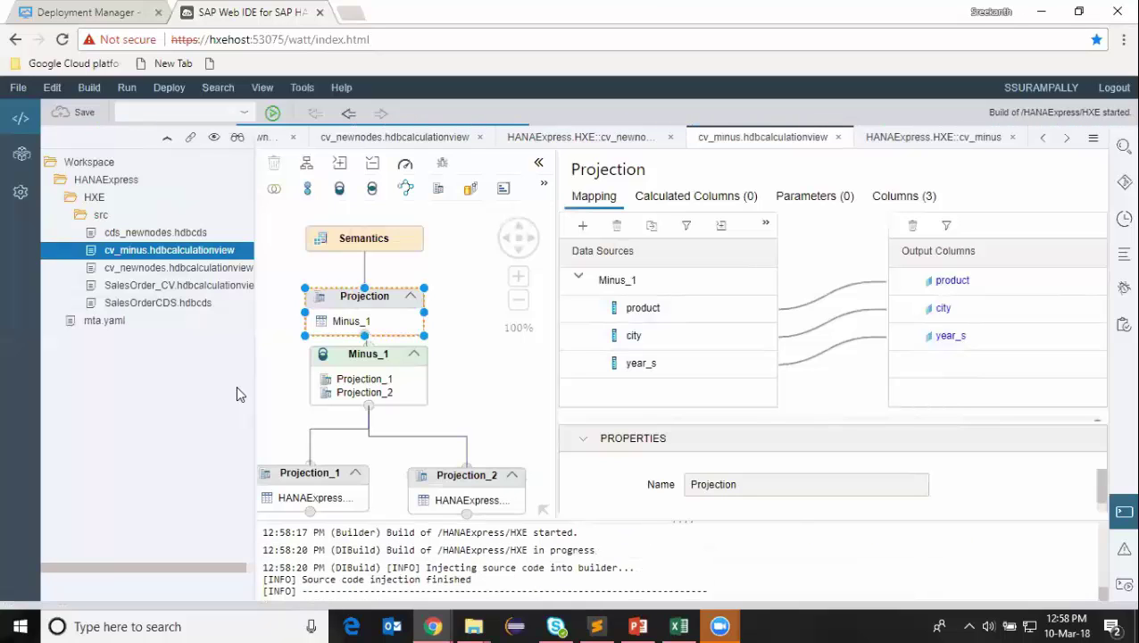
Preview the data of the rebuilt cv_minus view with its three columns, and return to the view's design
right_click(216, 253)
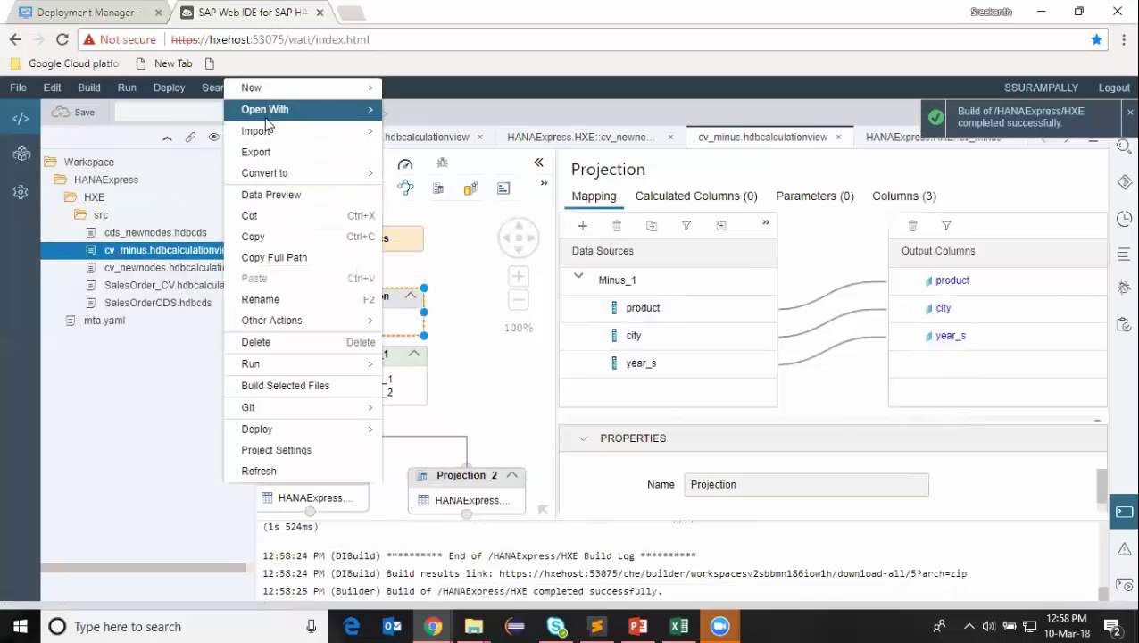
click(266, 194)
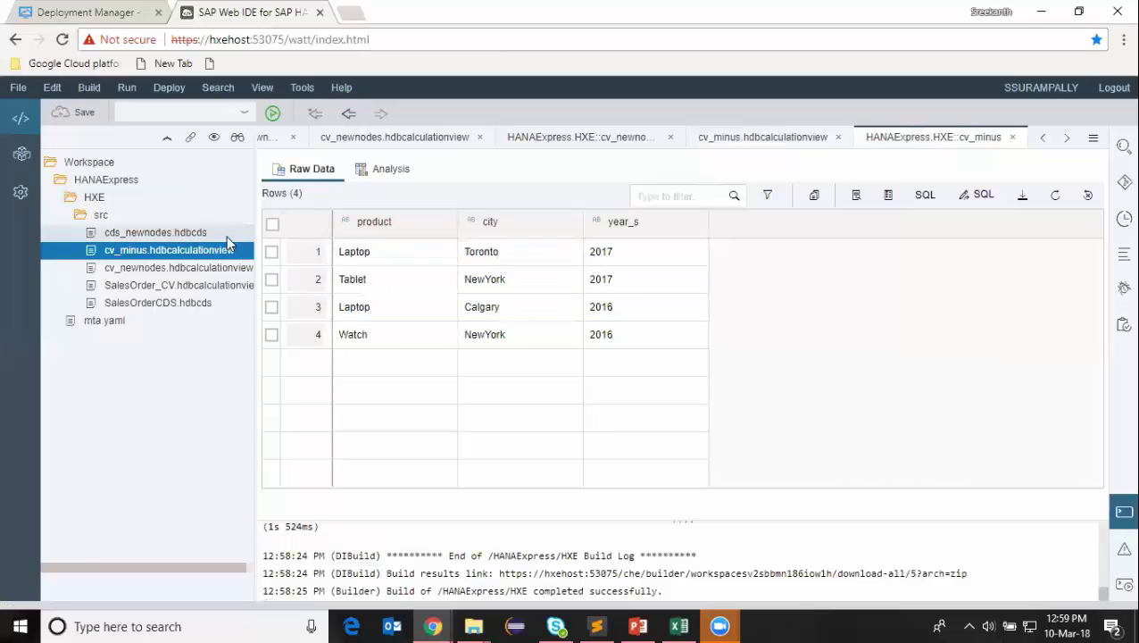
double_click(179, 250)
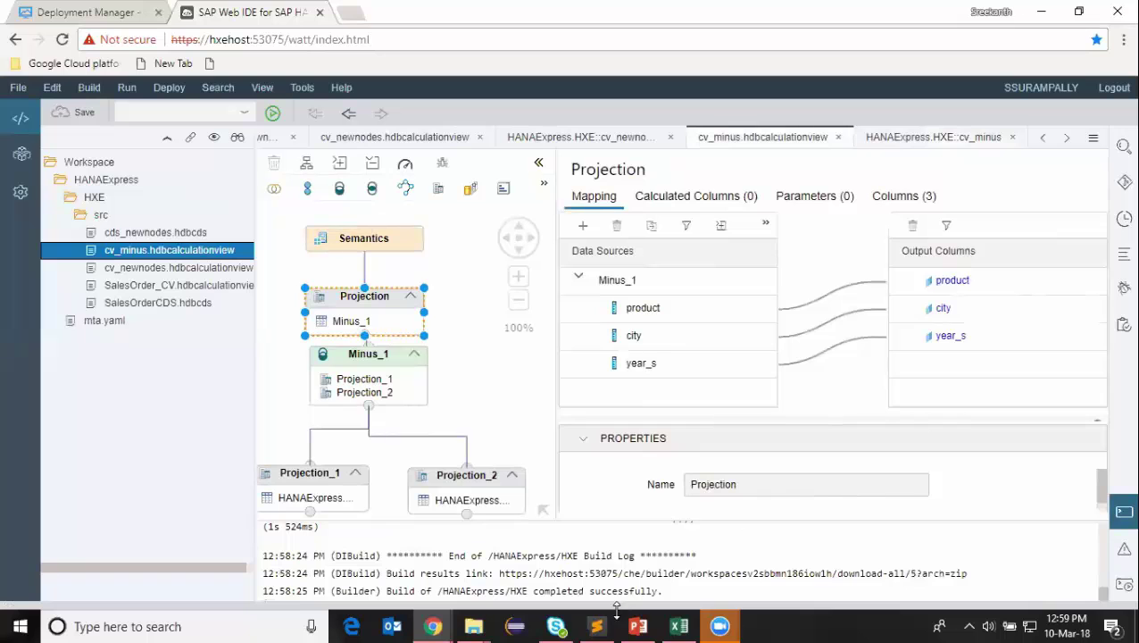
Switch to the Intersect data sets workbook in Excel to compare the sales and inventory tables, and return to SAP Web IDE
mouse_move(678, 625)
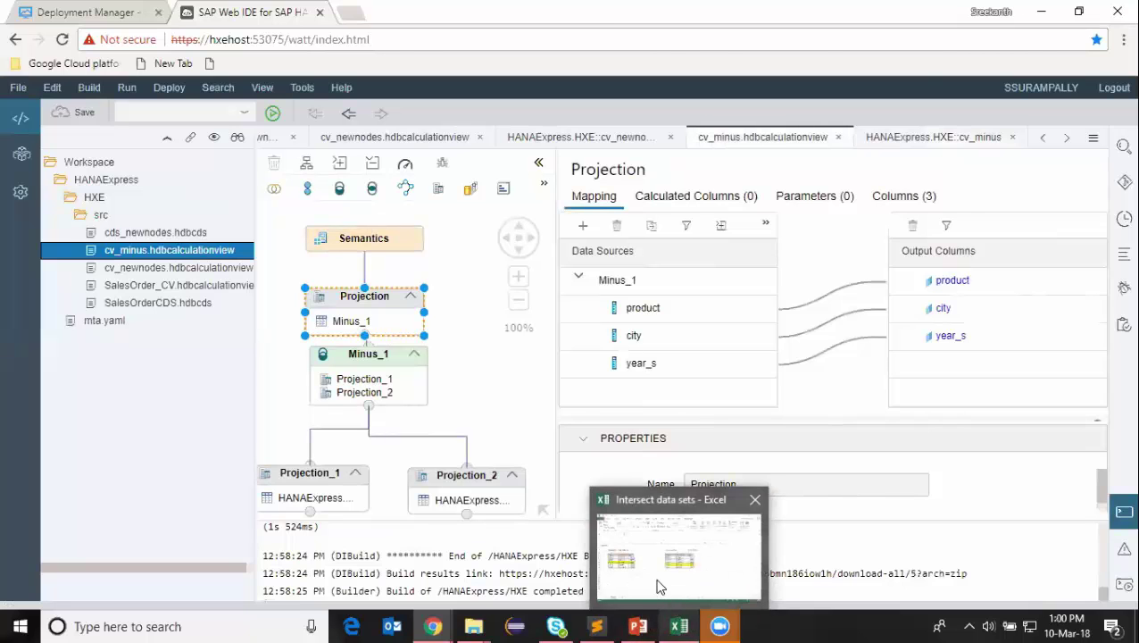
click(656, 589)
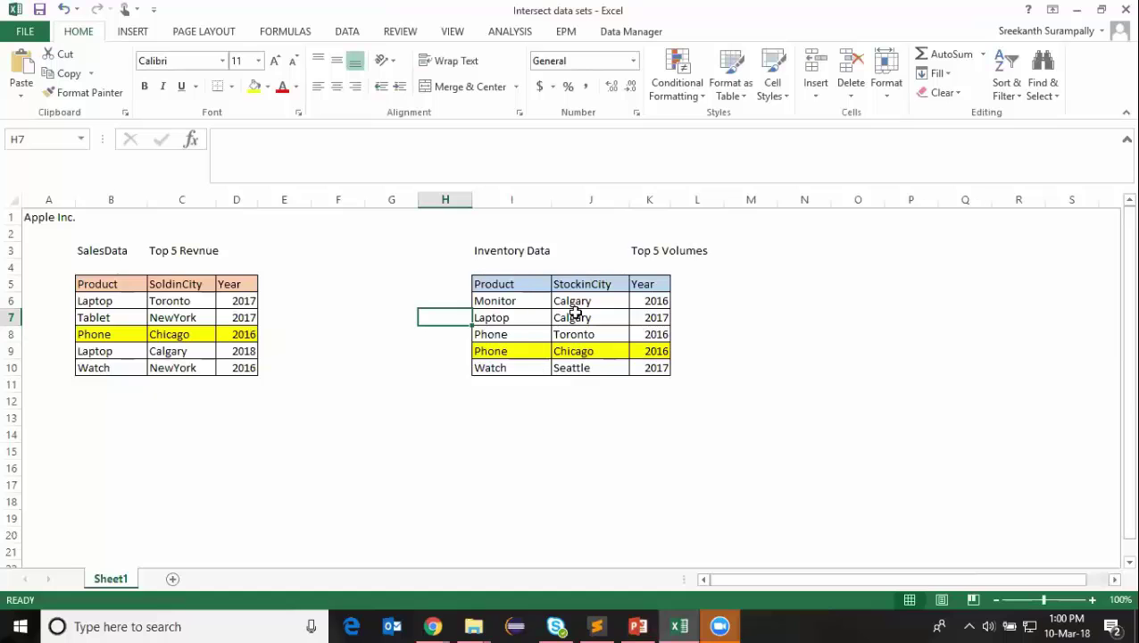
key(alt+Tab)
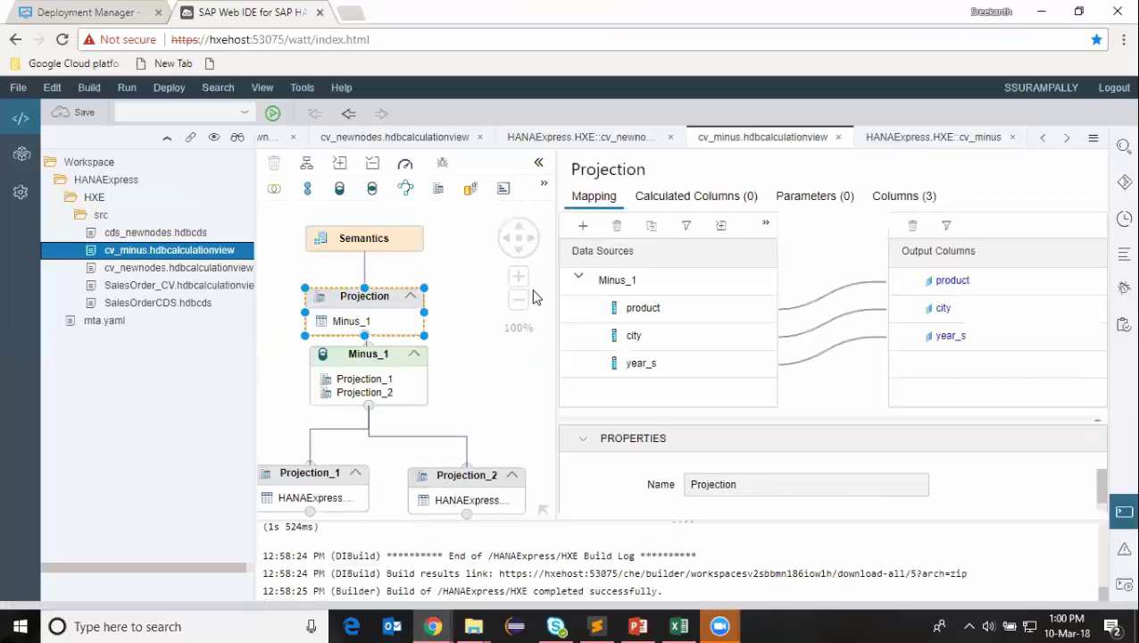